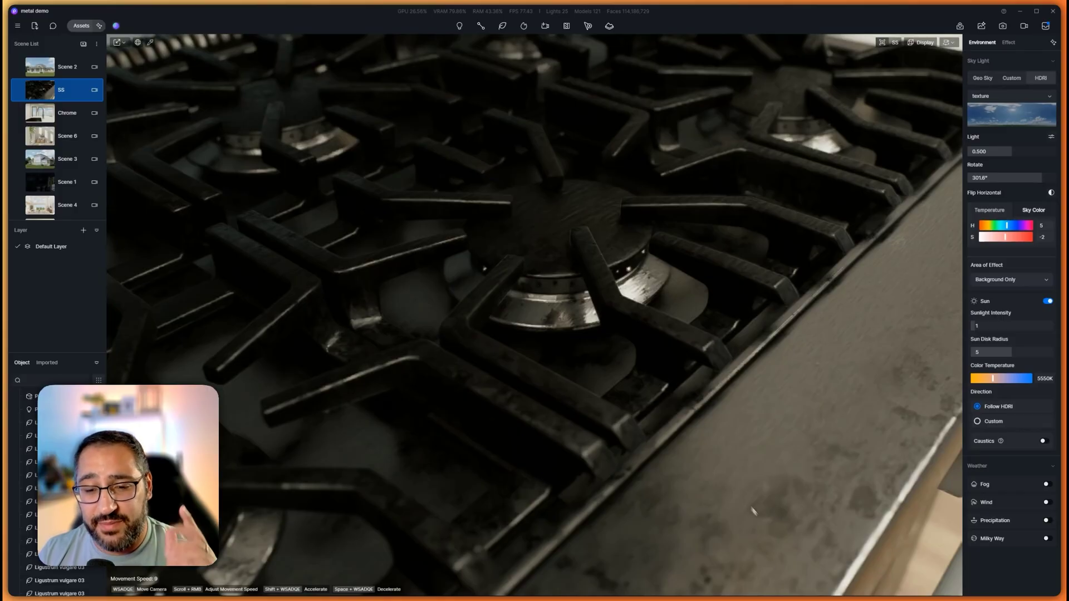
Step: Switch to the browser with the Brizo kitchen faucet page and compare its Polished Gold, Polished Nickel, Chrome and Stainless finishes
mouse_move(637, 597)
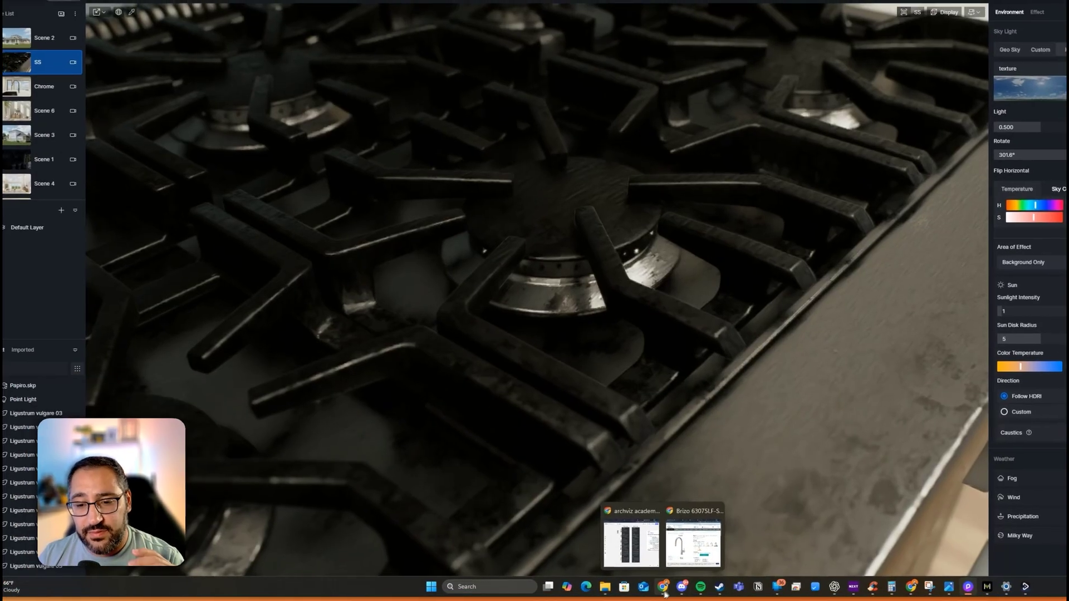
left_click(666, 531)
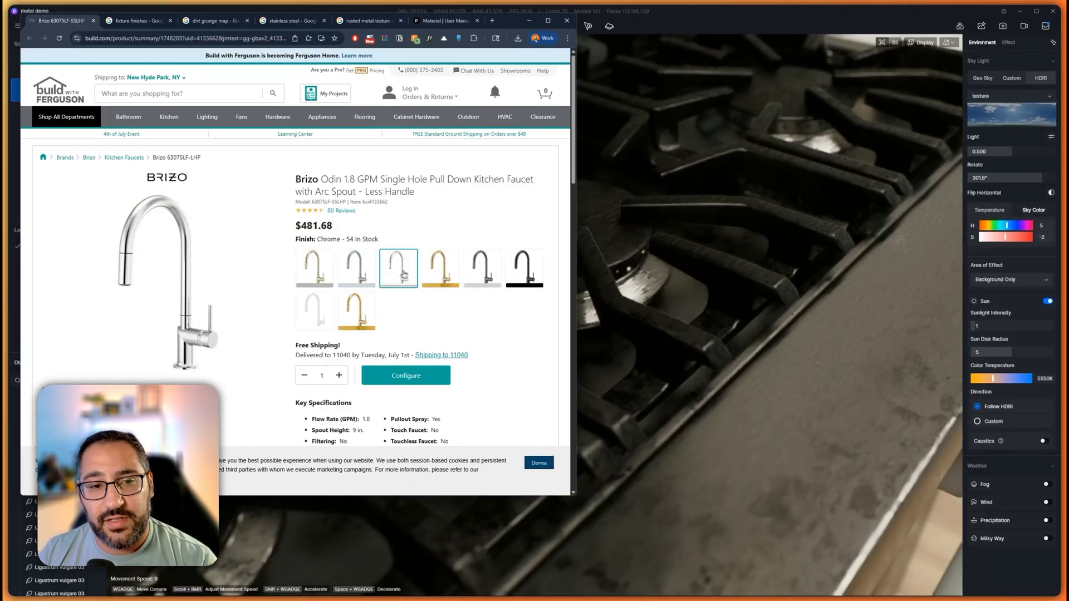
left_click(483, 267)
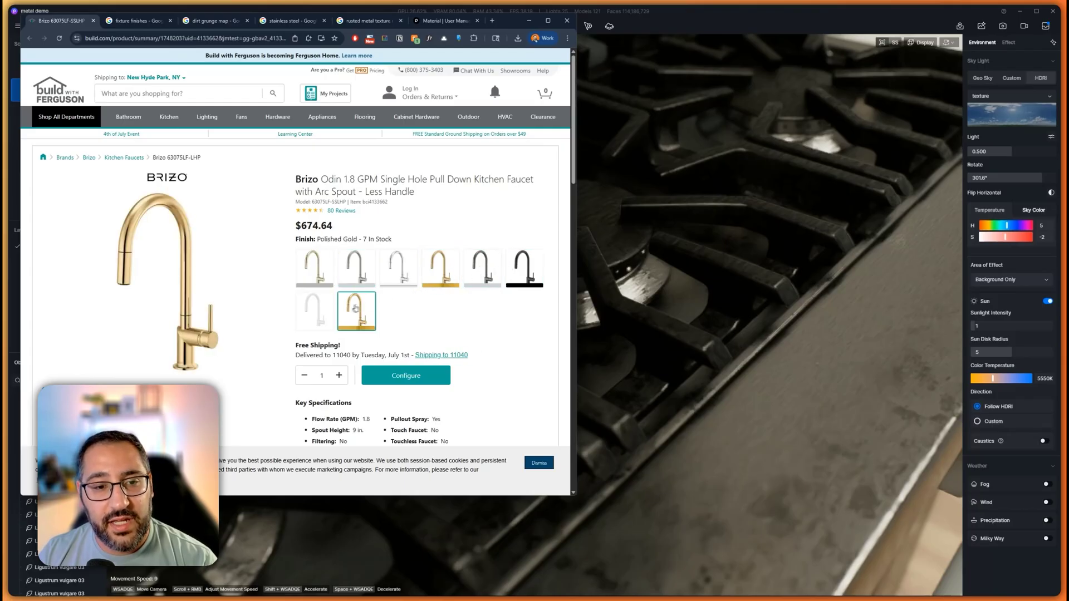
left_click(322, 285)
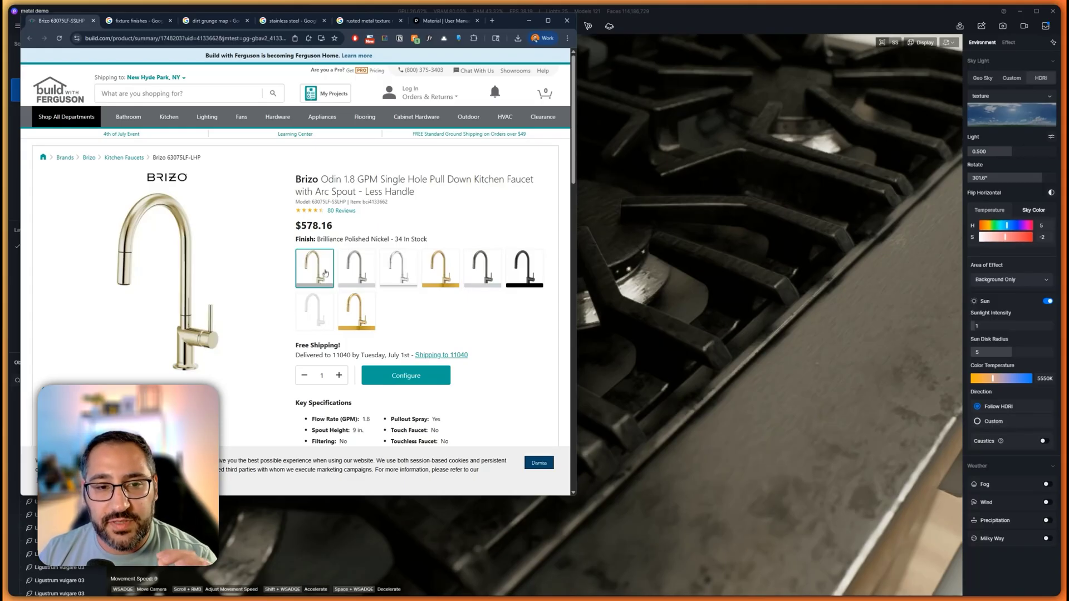
left_click(399, 269)
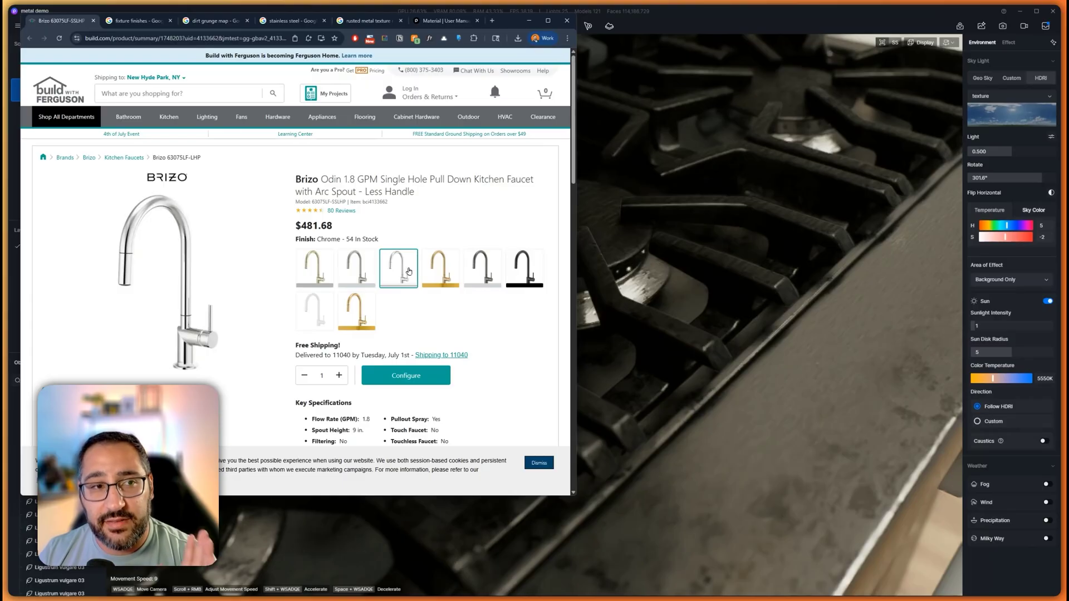
left_click(357, 268)
Step: Compare the fixture finishes chart with the faucet in its stainless finish, and bring up the stainless steel image results
left_click(134, 20)
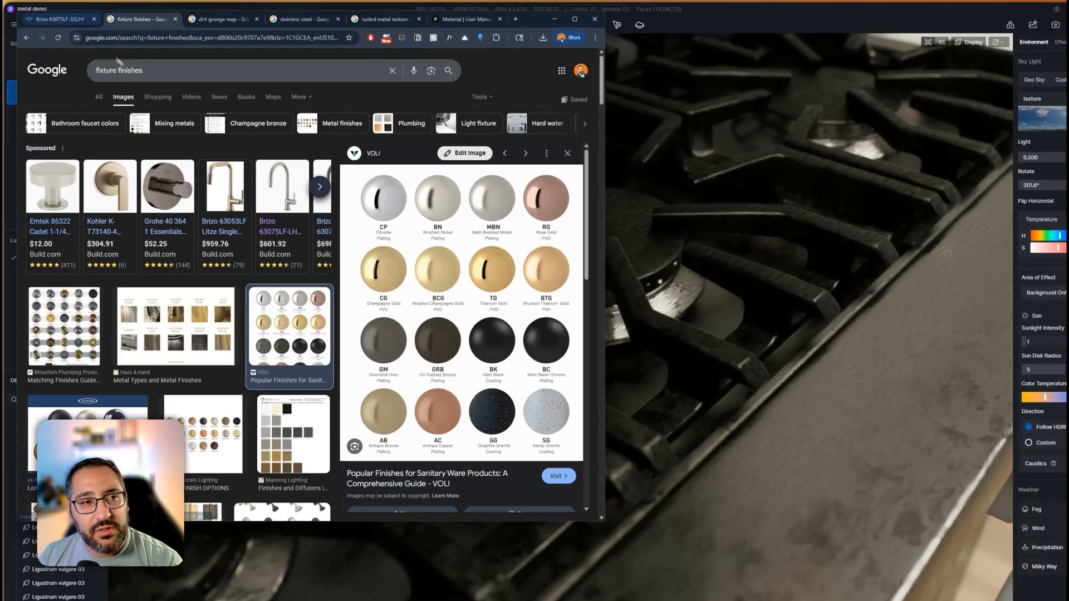
left_click(62, 20)
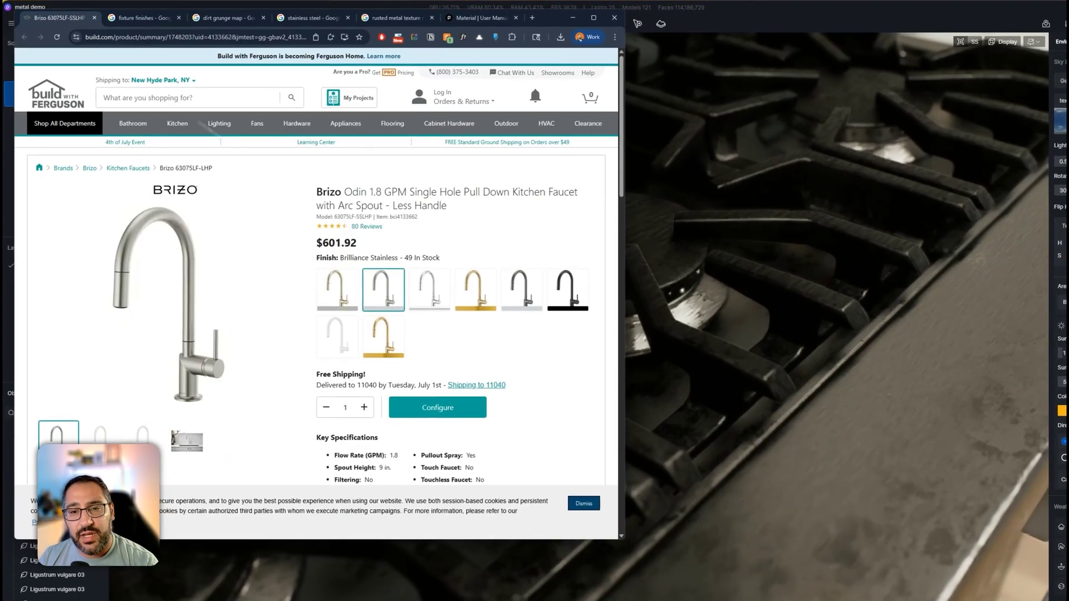
left_click(402, 267)
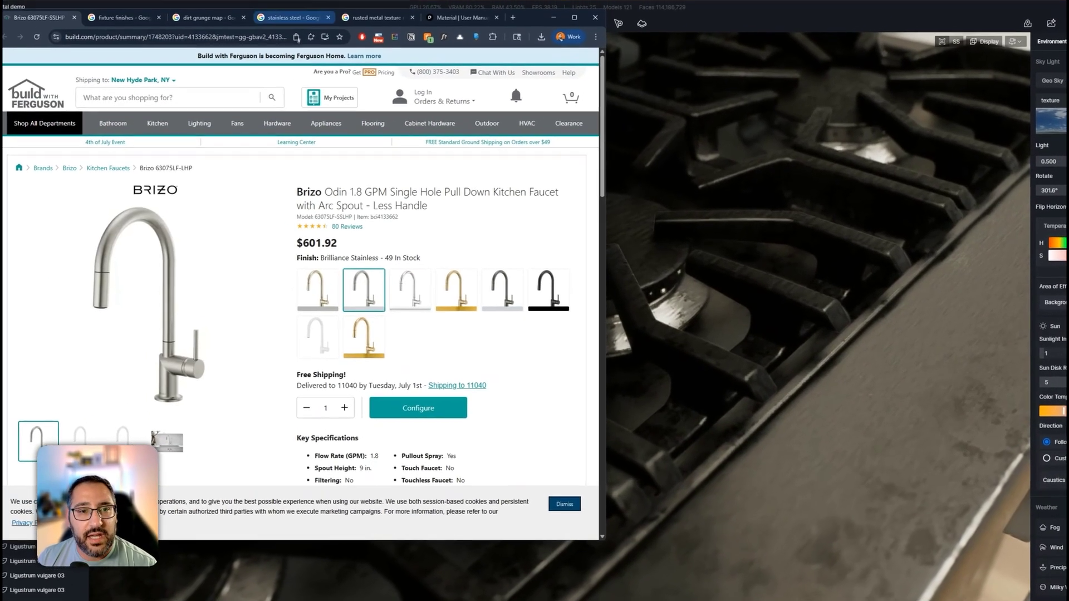
left_click(296, 2)
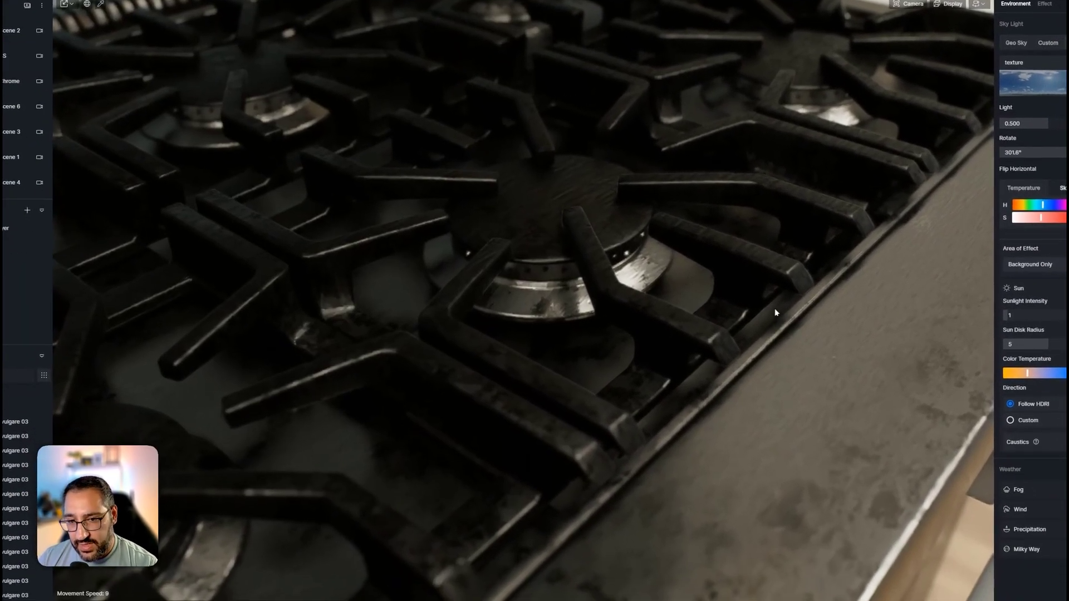
Step: Back in the cooktop scene, pick the range's metal material, revert it to its plain settings without texture maps, and frame the front edge and knobs
scroll(774, 313, "up", 1)
scroll(750, 314, "down", 1)
key("i")
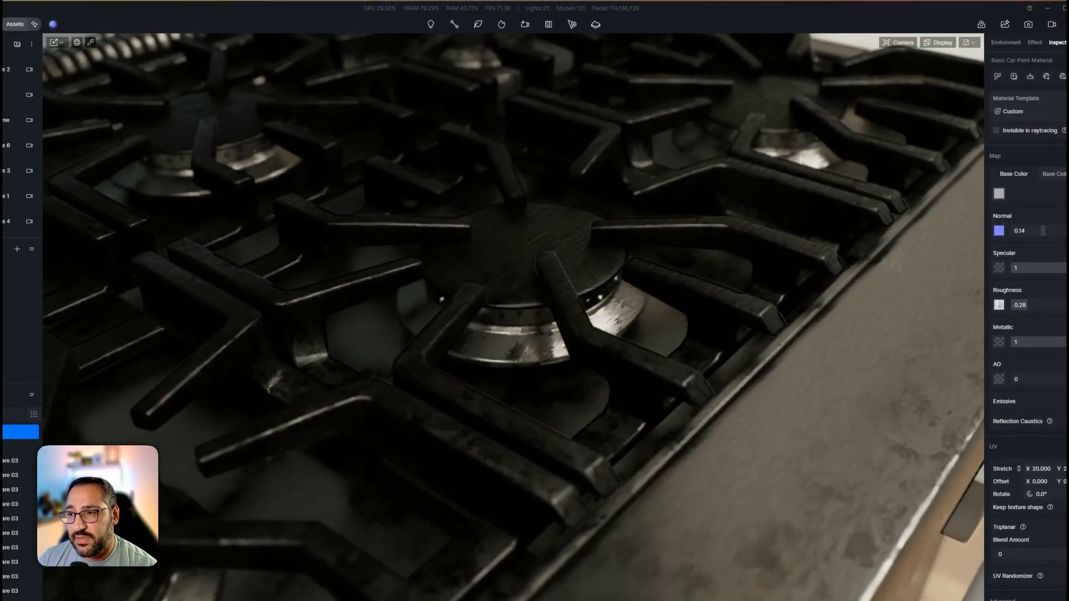
key("ctrl+z")
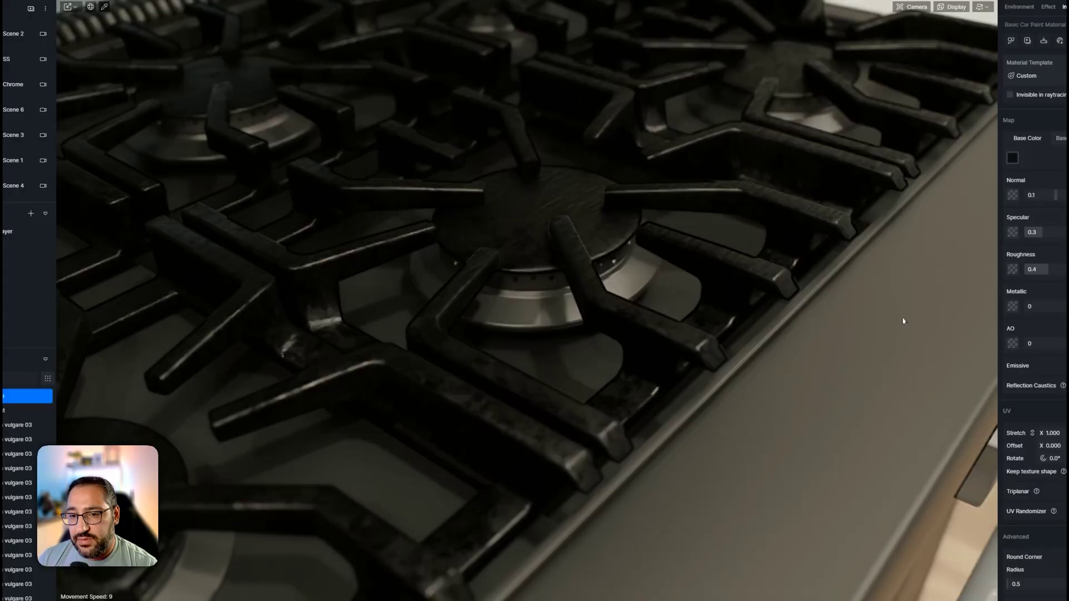
right_click_drag(904, 321, 846, 295)
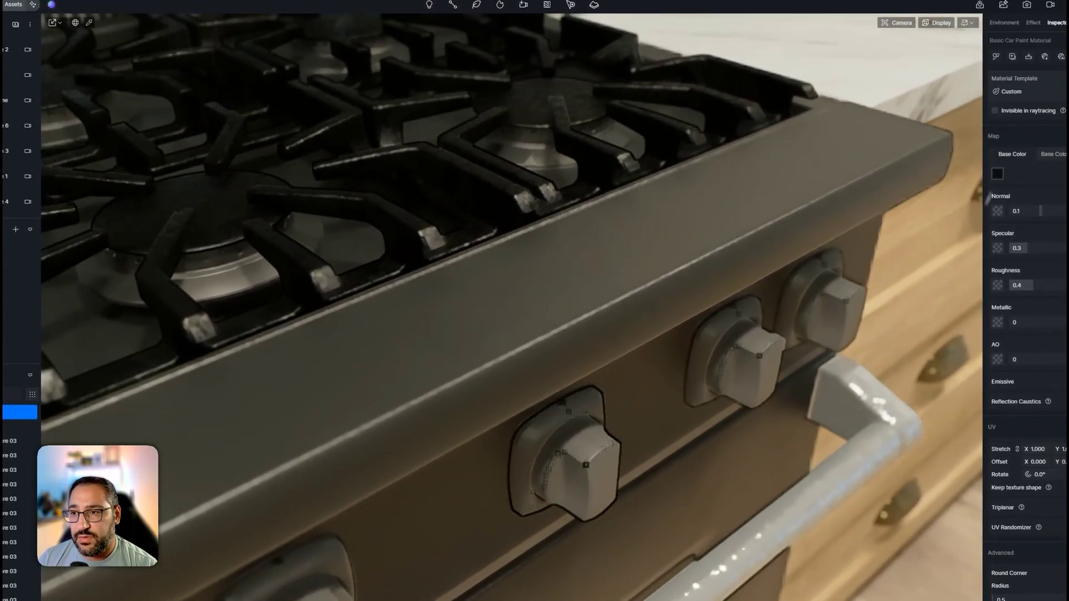
left_click(1039, 117)
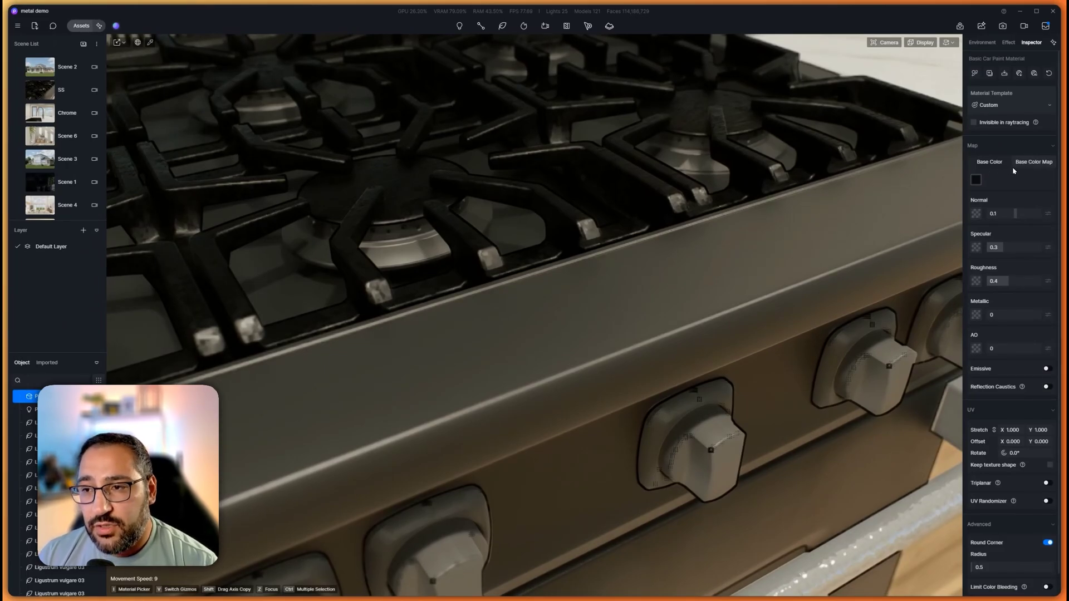
Step: Lighten the range material's base color, and sample the Champagne Gold swatch from the browser's fixture finishes chart as the color
left_click(977, 181)
left_click_drag(982, 227, 1014, 225)
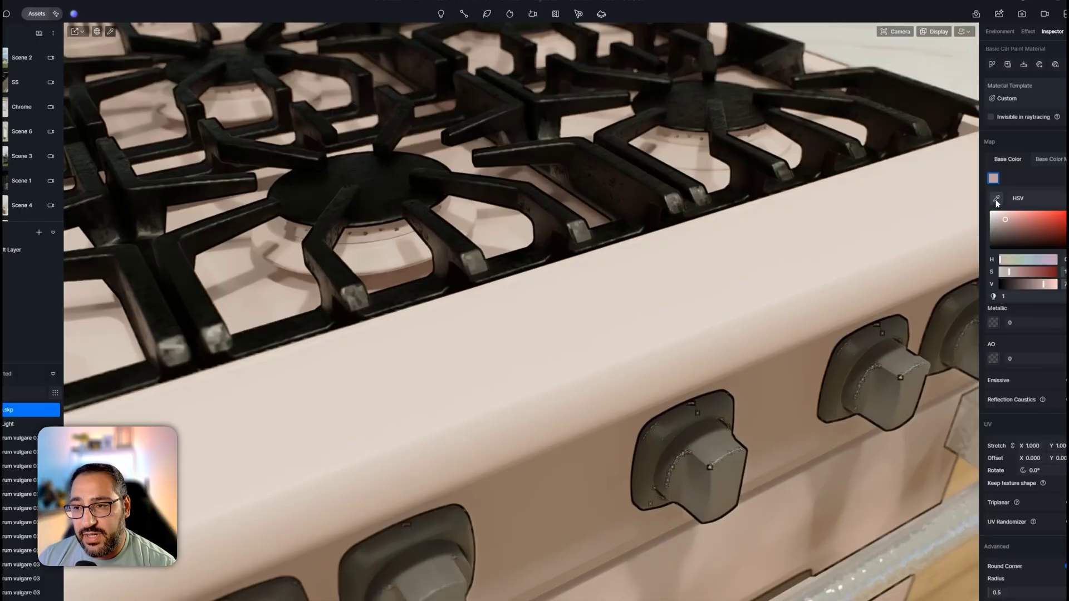
left_click(979, 199)
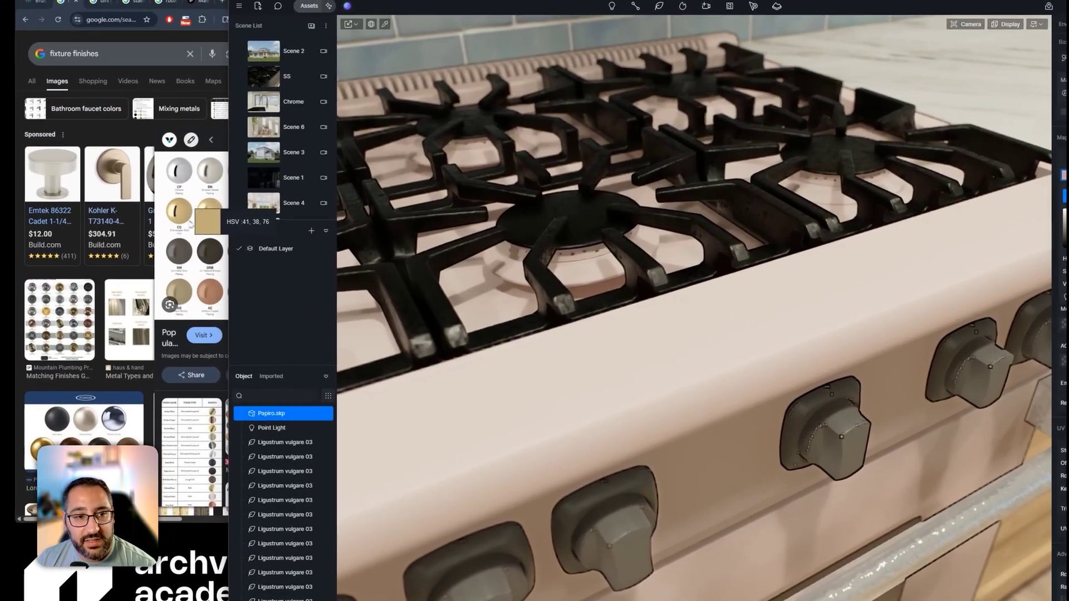
left_click(190, 224)
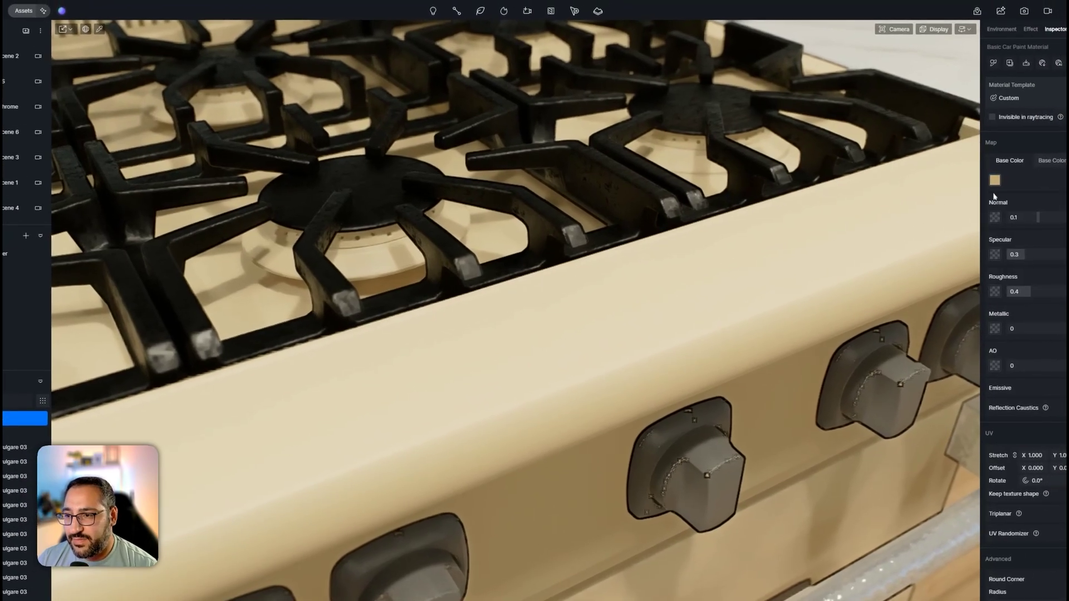
Step: Set the range material's base color to near white and load brushed_metal_diffuse_texture.png as its base color map
left_click_drag(1000, 221, 990, 213)
left_click(1052, 166)
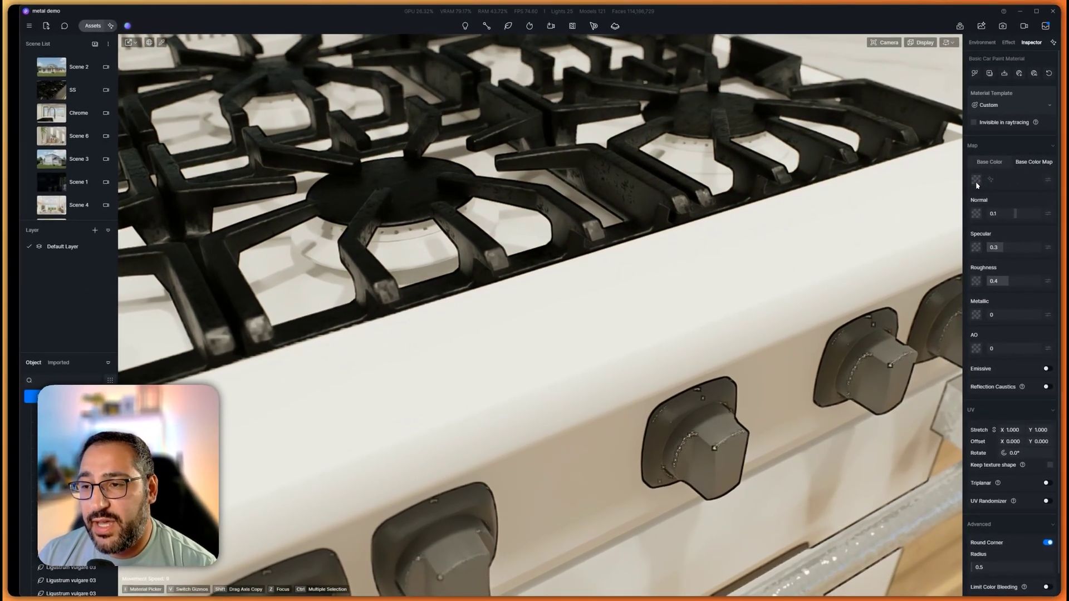
left_click(976, 180)
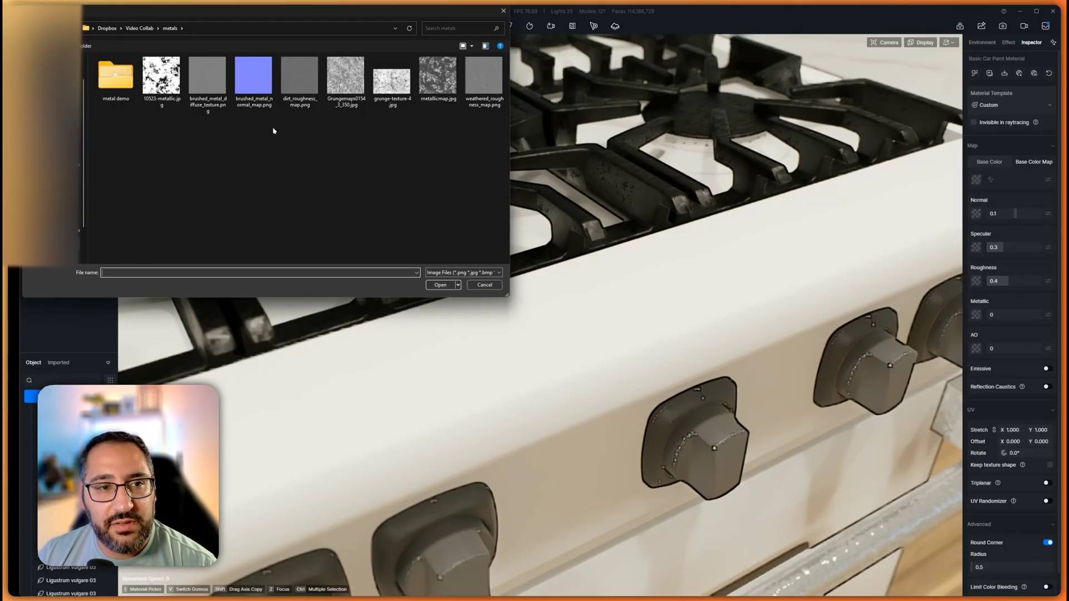
double_click(219, 93)
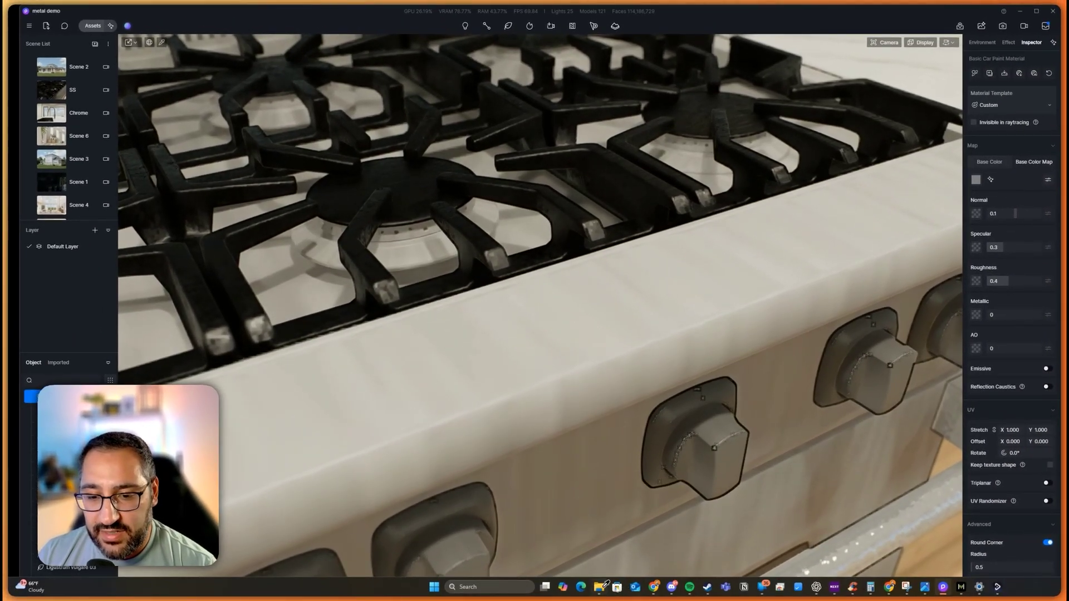
Step: Open brushed_metal_diffuse_texture.png from the metals folder in File Explorer to examine the vertical brushed grain
mouse_move(598, 587)
left_click(623, 543)
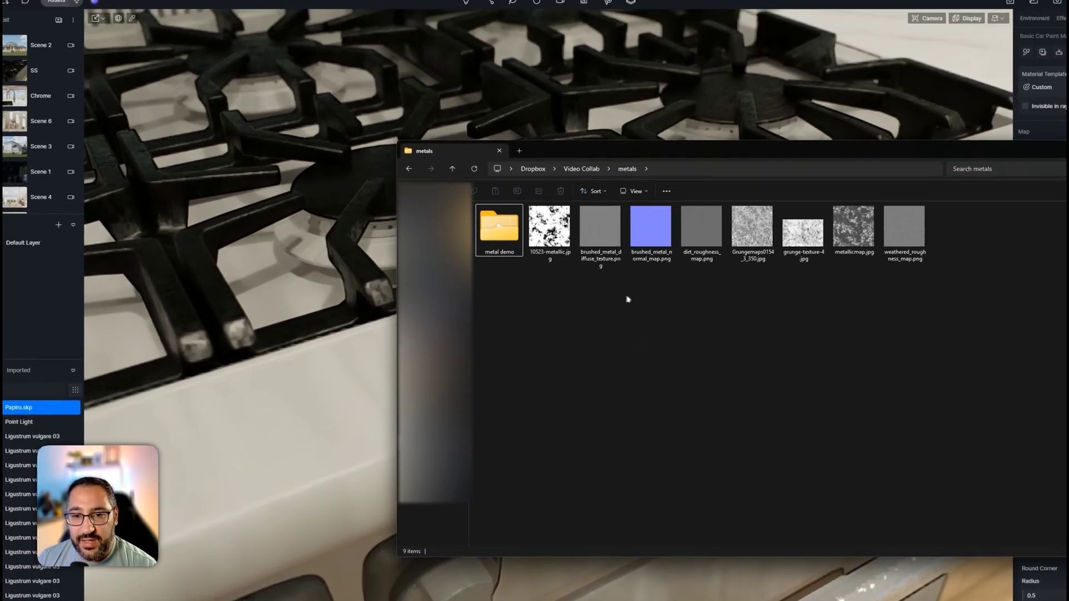
double_click(613, 261)
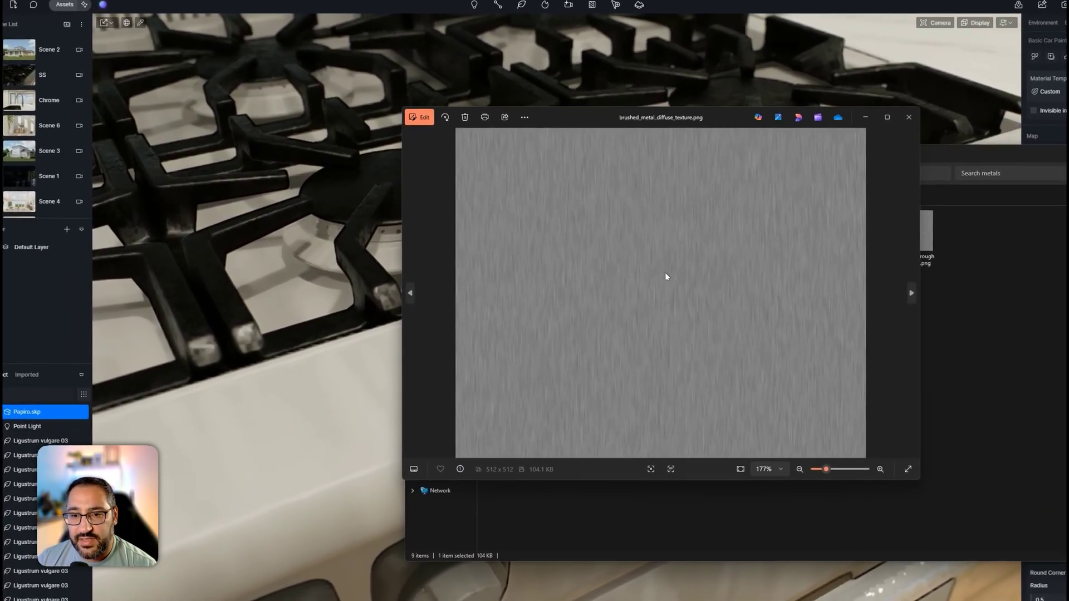
scroll(666, 275, "up", 1)
Step: Switch to the ChatGPT conversation and review the prompts used to generate the brushed metal normal and diffuse maps
key("alt+Tab")
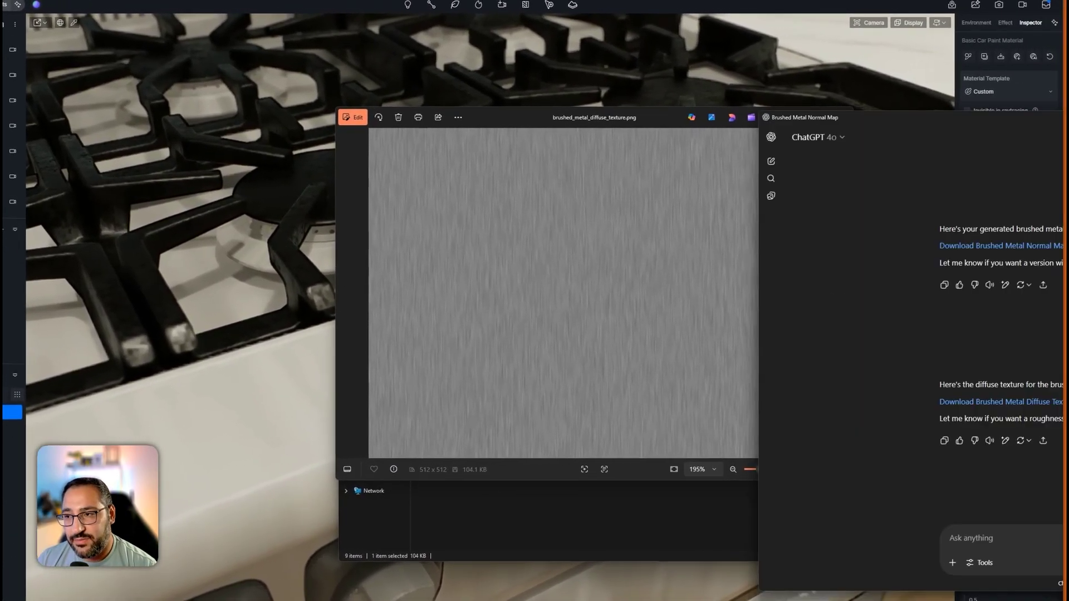
left_click_drag(1058, 118, 571, 102)
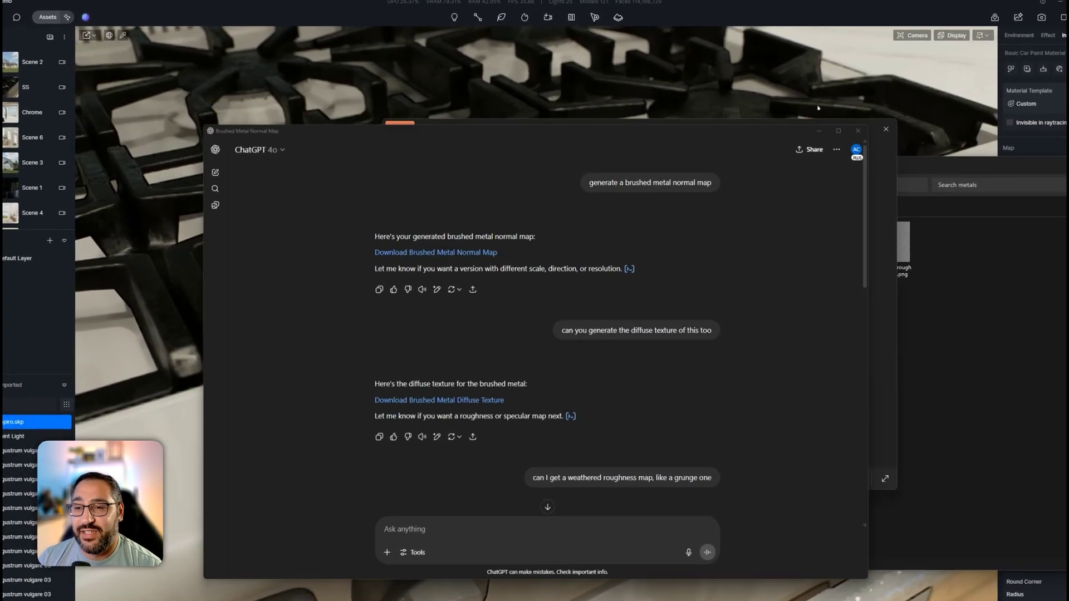
key("alt+Tab")
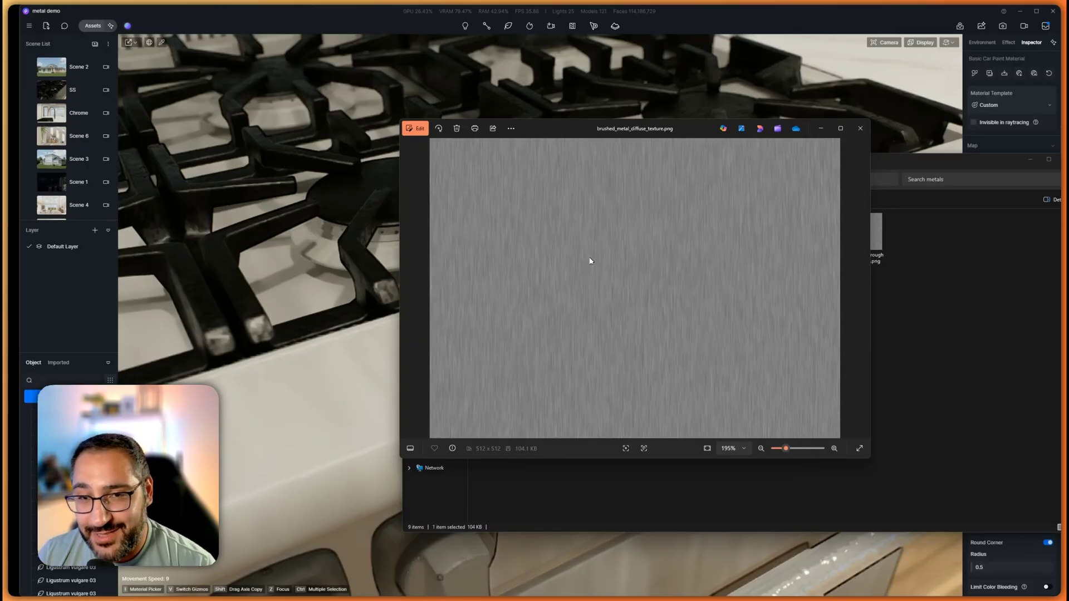
Step: Examine the diffuse texture up close, open brushed_metal_normal_map.png from the metals folder to inspect it, and return to the cooktop scene
scroll(683, 277, "up", 2)
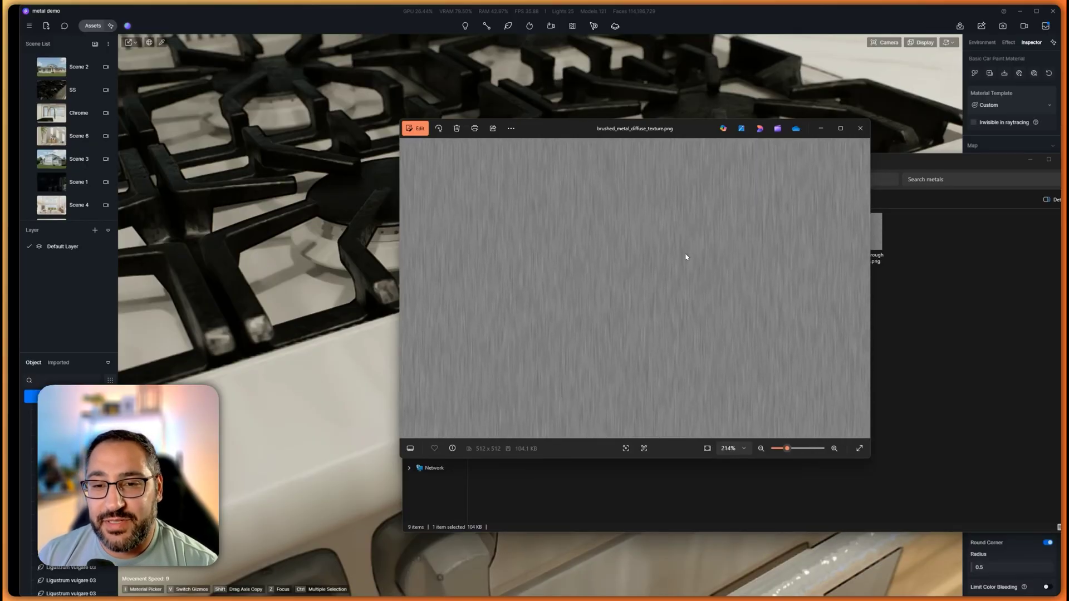
scroll(686, 257, "down", 3)
key("alt+Tab")
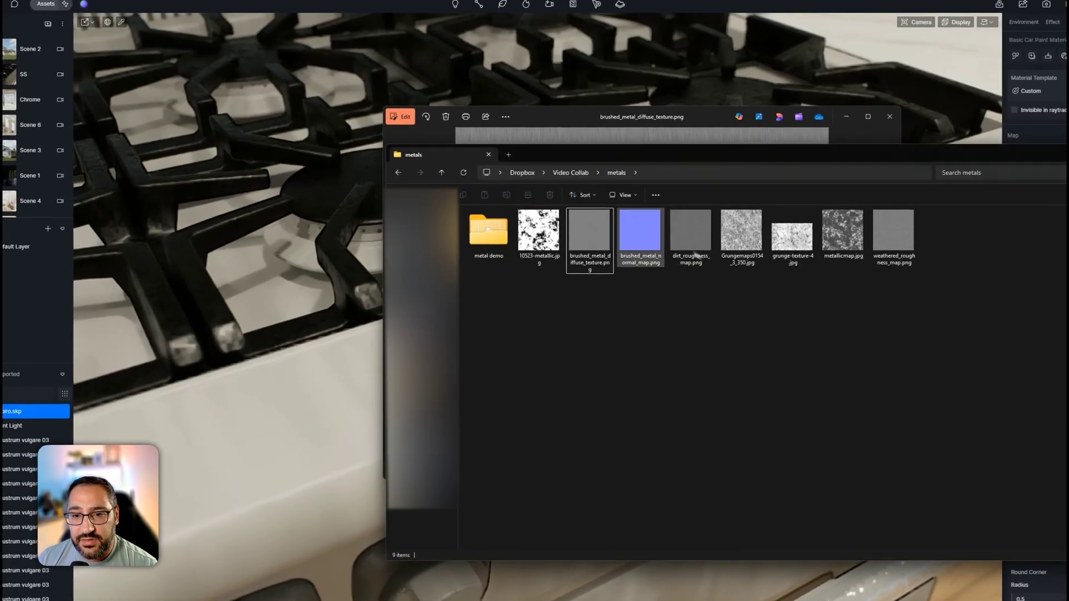
double_click(659, 247)
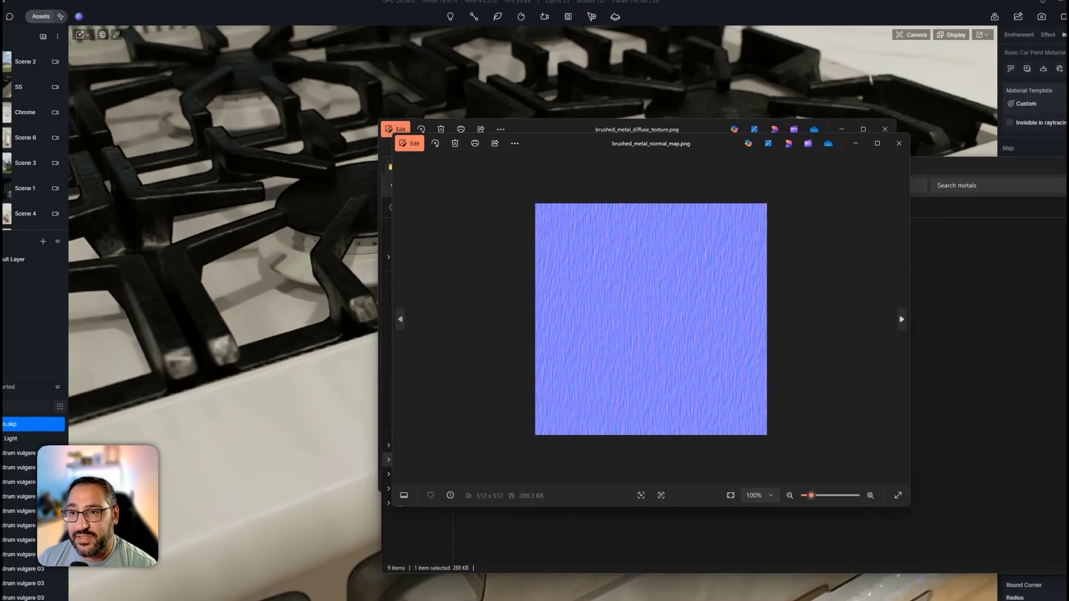
left_click(865, 20)
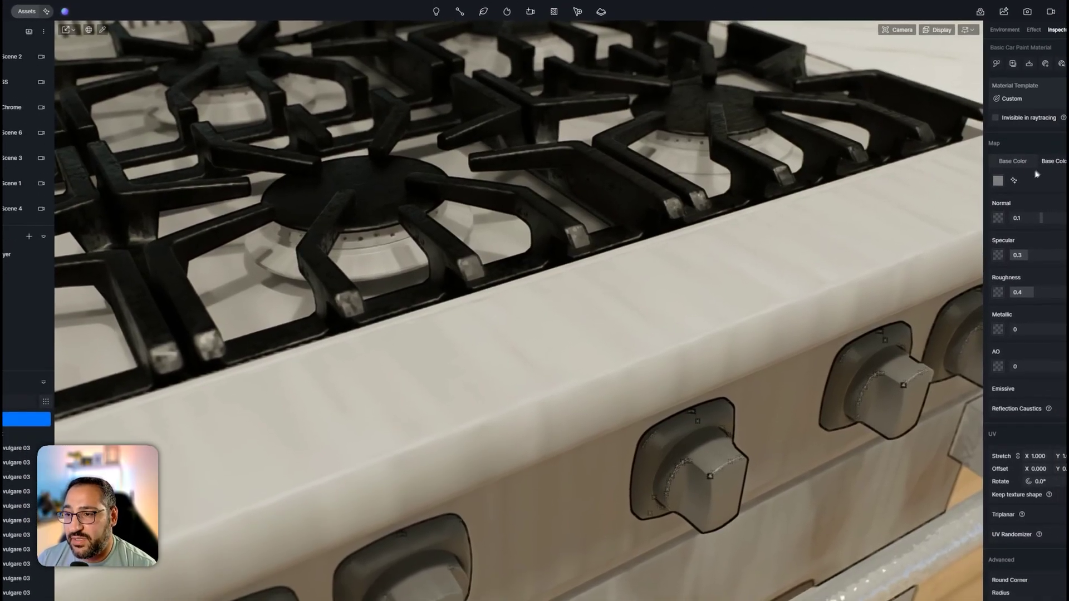
Step: Load brushed_metal_normal_map.png as the normal map of the range's metal material
left_click(998, 182)
key("Escape")
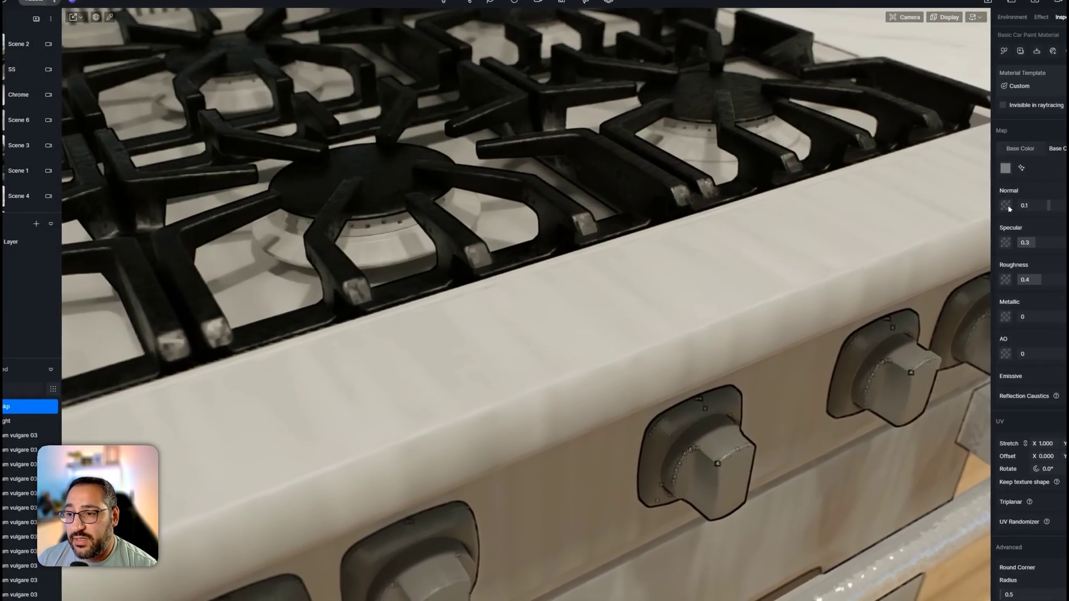
left_click(1007, 207)
double_click(226, 68)
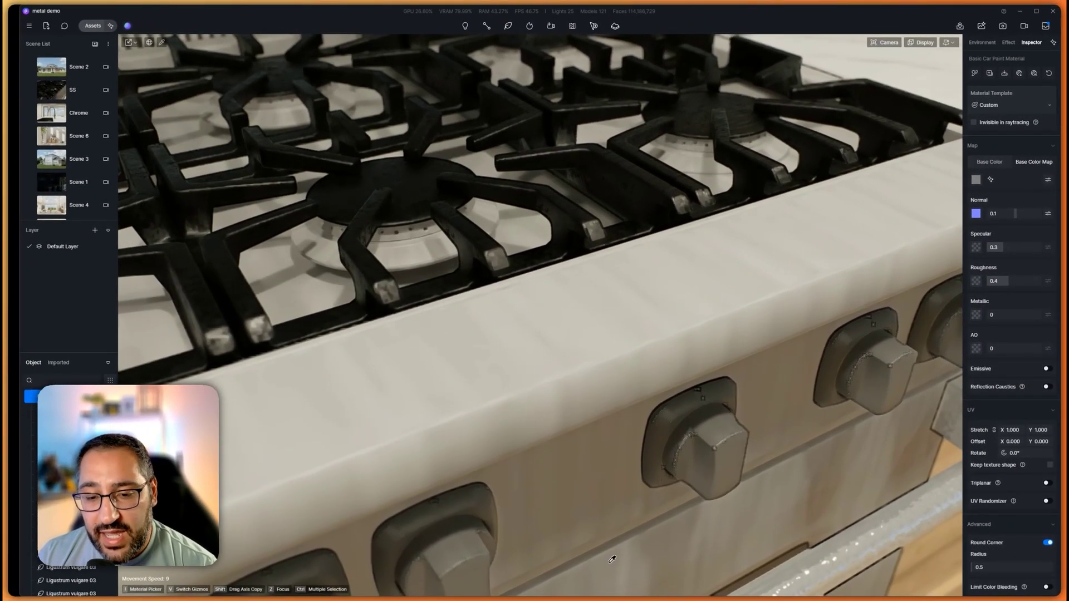
Step: Switch to the browser and look through the faucet page, the dirt grunge map results and the stainless steel image results for reference
mouse_move(607, 591)
mouse_move(651, 585)
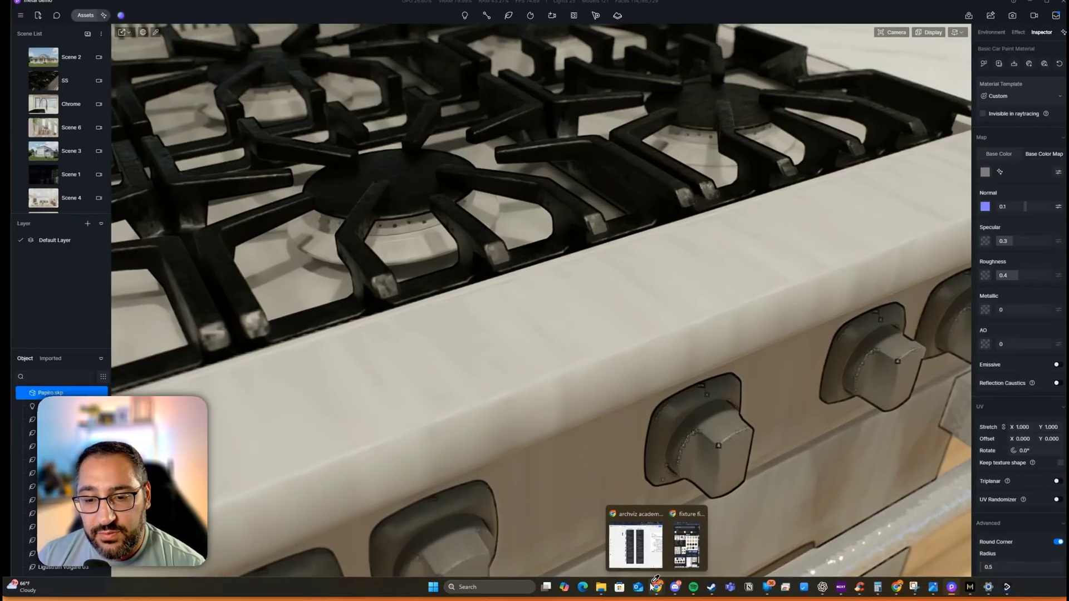
left_click(626, 549)
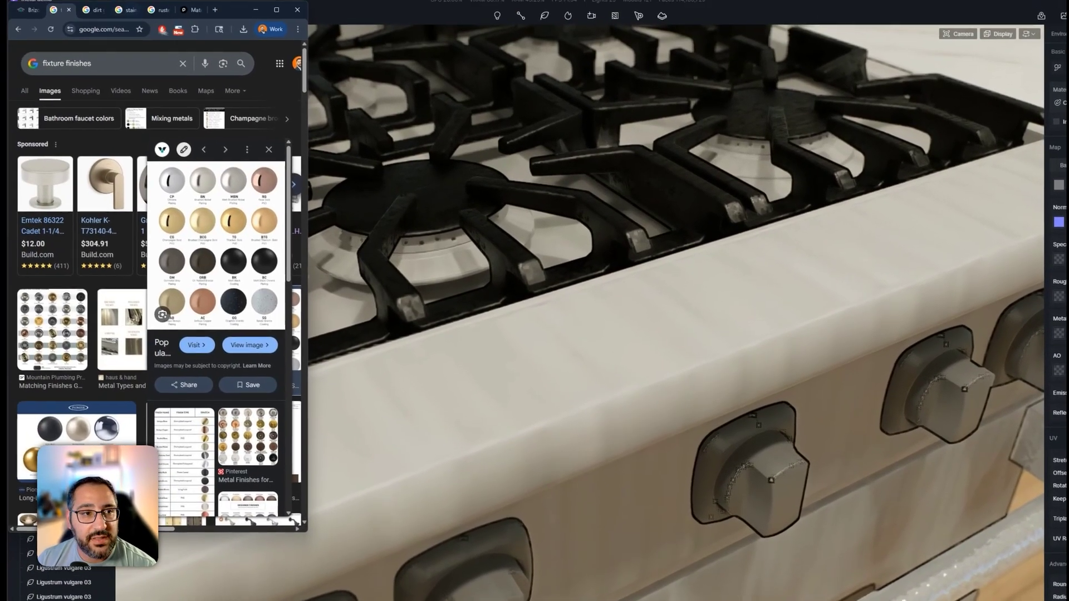
left_click(39, 21)
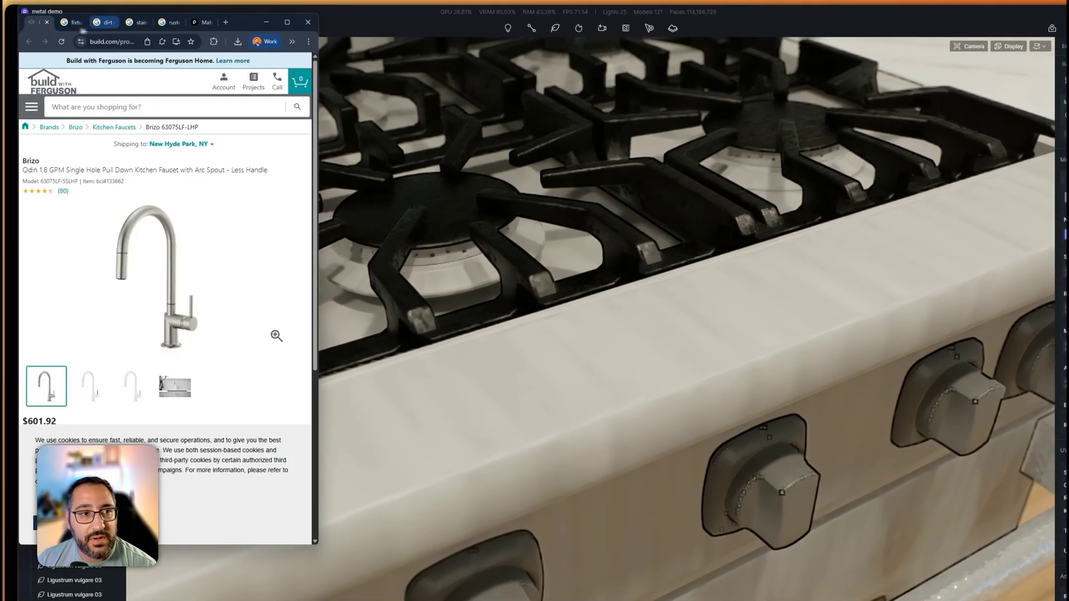
left_click(107, 24)
left_click(128, 25)
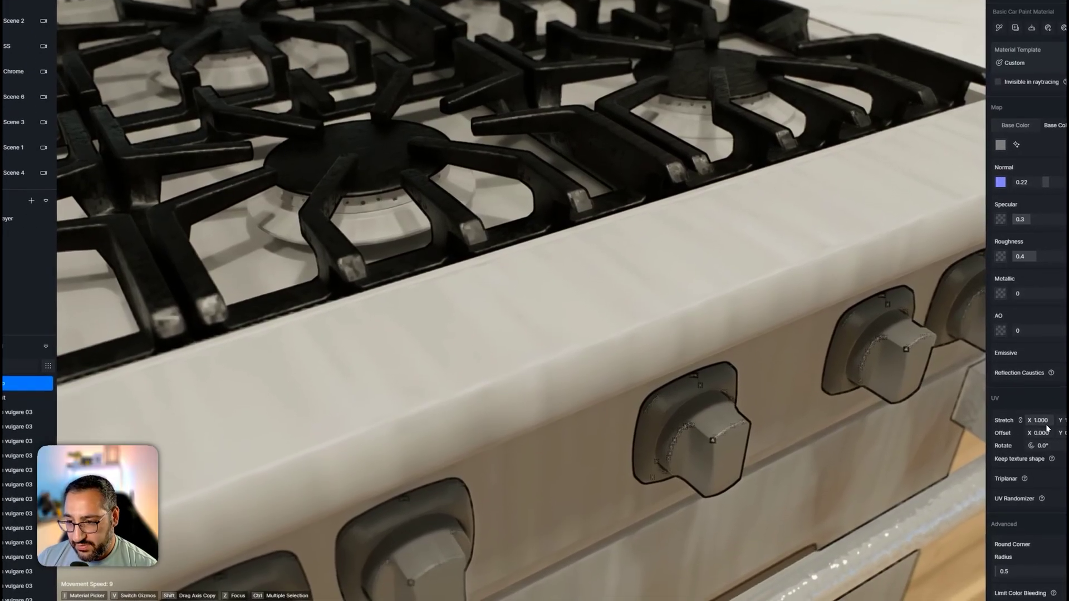
Step: Turn on triplanar mapping for the range's metal material and set its UV stretch to 12
left_click(1037, 457)
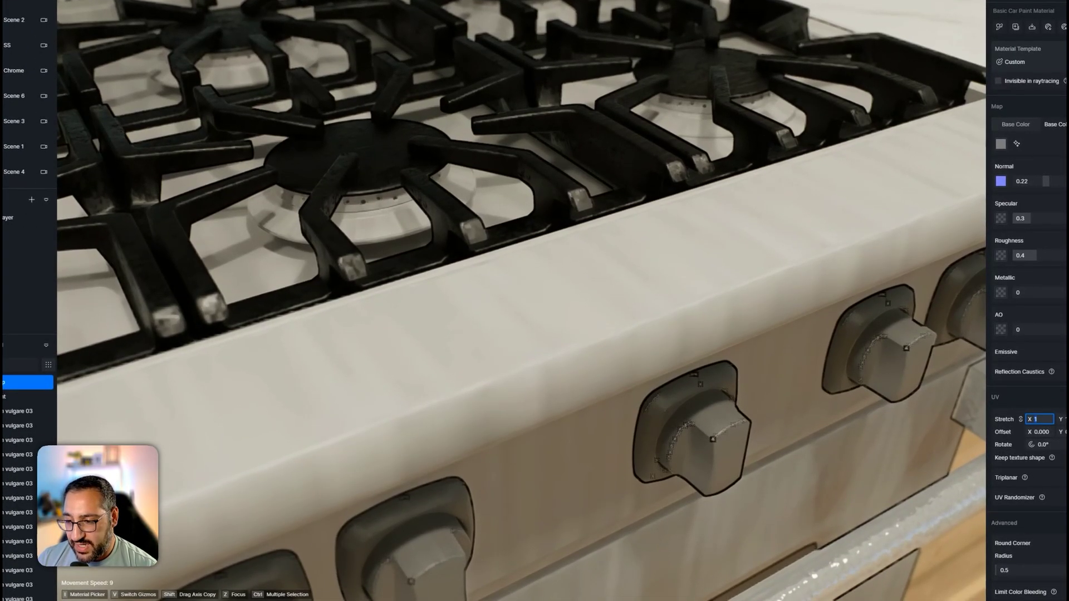
left_click(1065, 478)
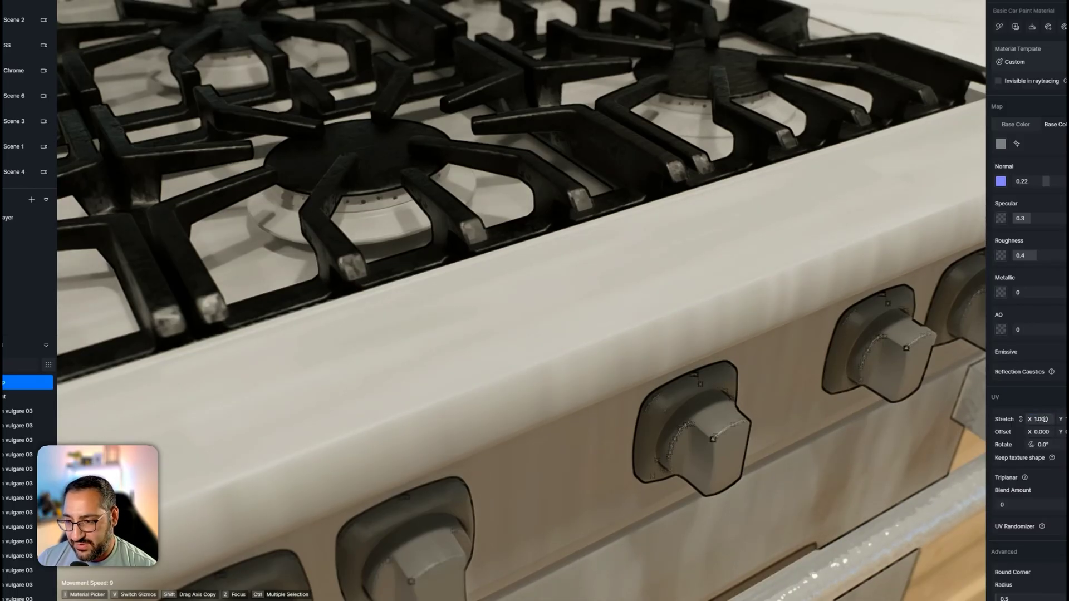
type("2")
key("Return")
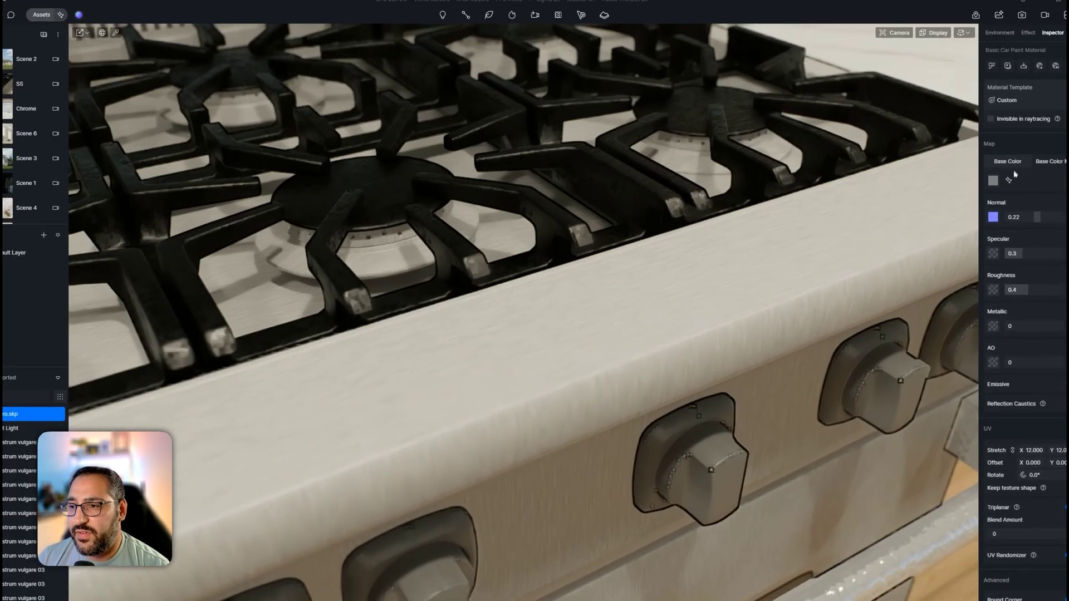
Step: Replace the metal material's base color map with a plain neutral mid-grey base color
left_click(976, 179)
left_click_drag(1001, 212, 983, 234)
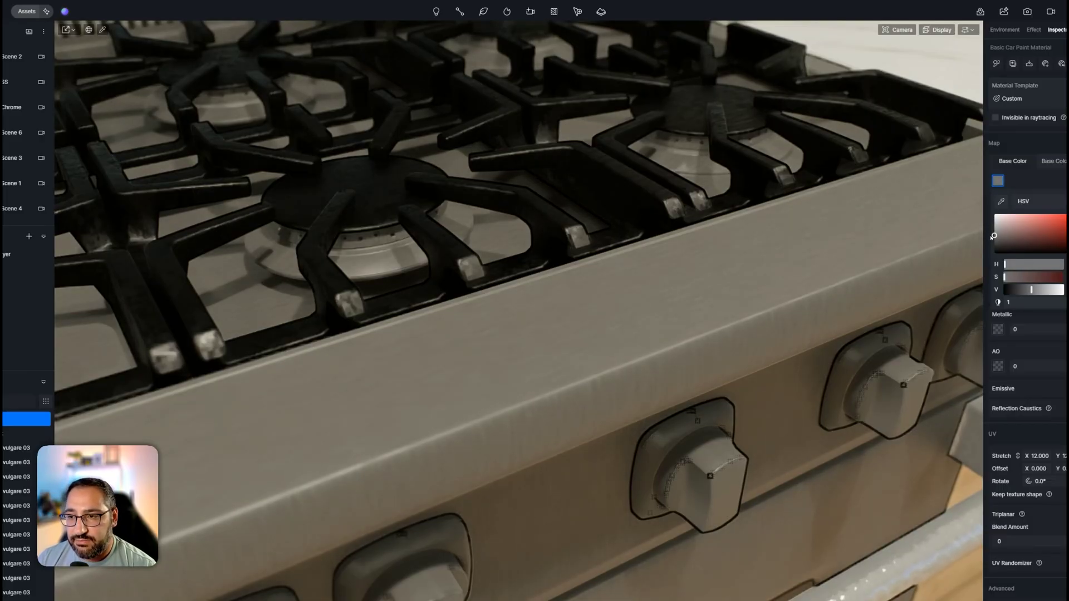
left_click(1022, 190)
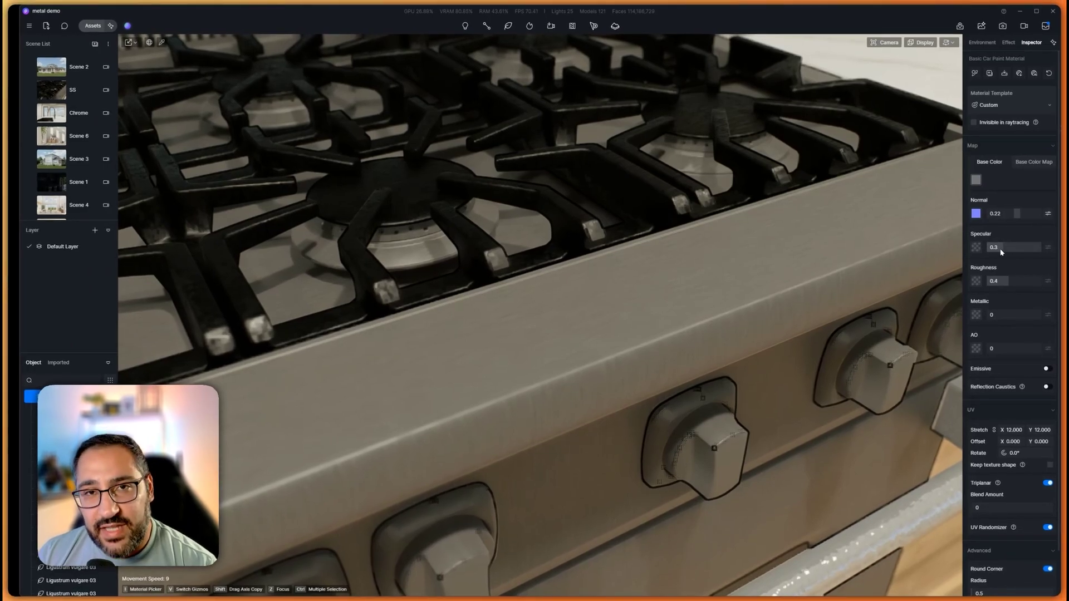
Step: Set the metal material's metallic value to 1 and its specular value to 0.29
left_click(998, 319)
type("1")
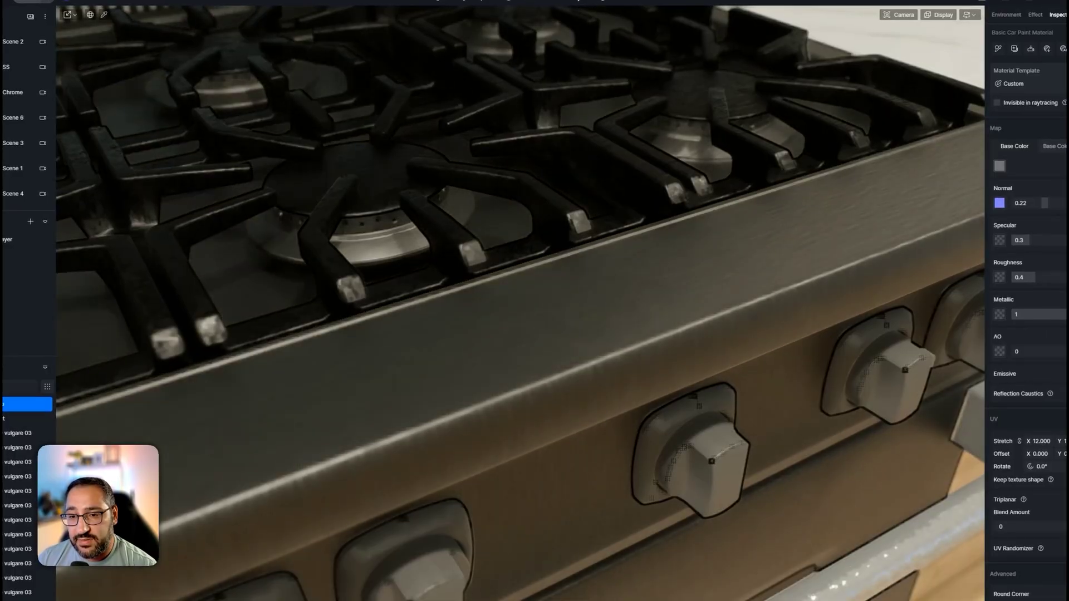
key("Return")
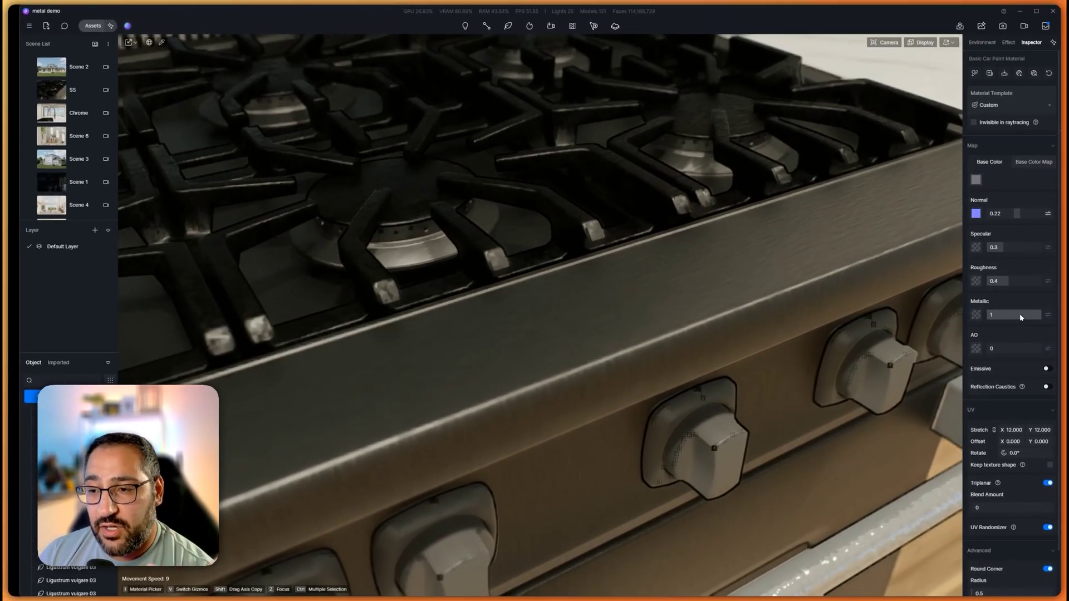
left_click_drag(1003, 249, 1027, 253)
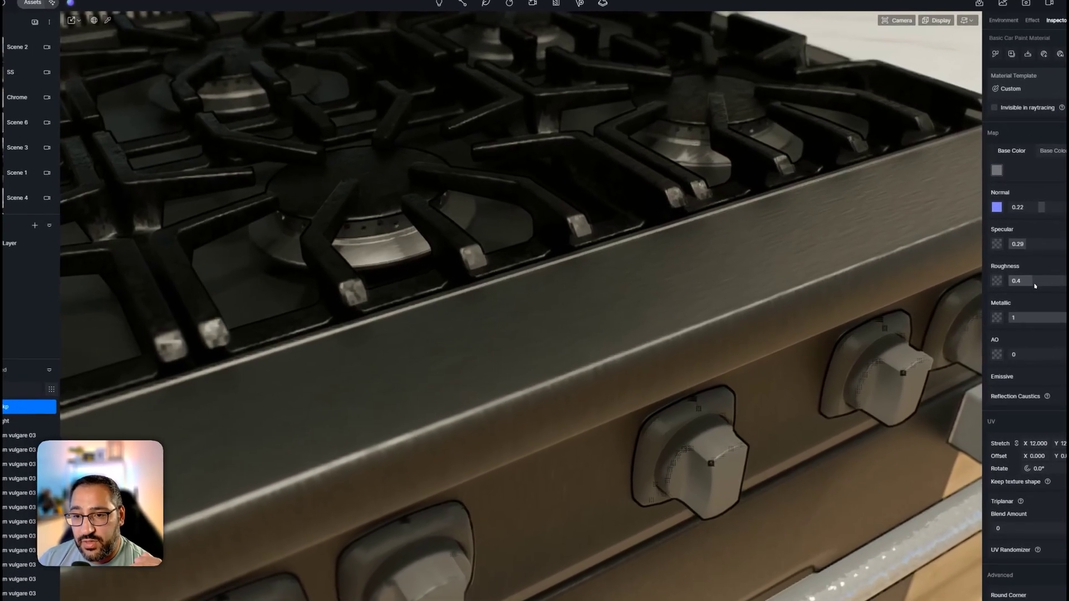
Step: Test the material's roughness, load Grungemaps0154_3_350.jpg as its roughness map and set the roughness to 0.3
mouse_move(1011, 286)
left_mouse_down()
mouse_move(997, 285)
mouse_move(1017, 289)
left_mouse_up()
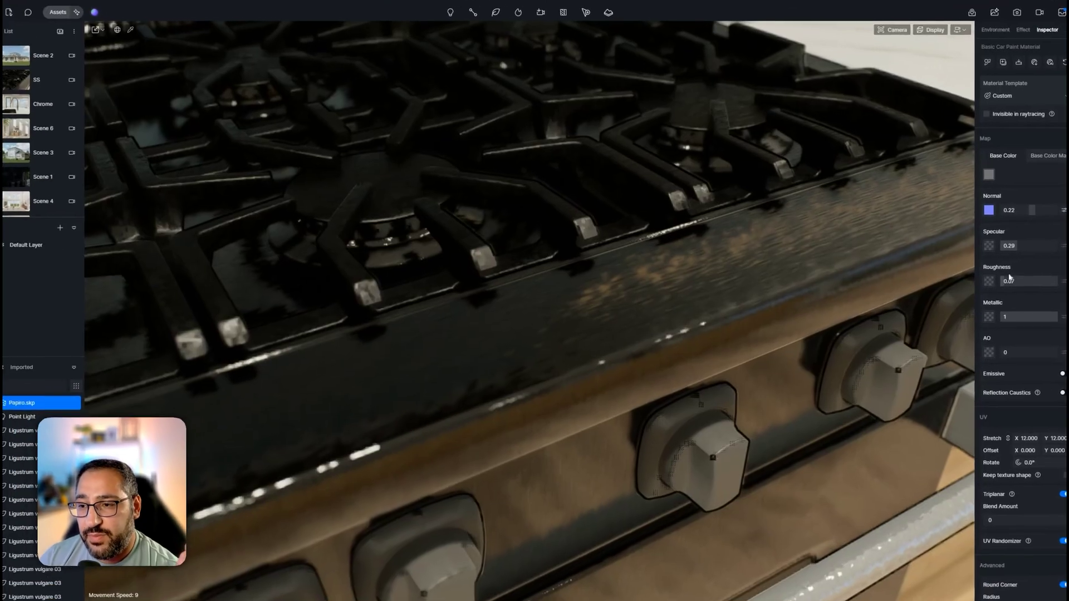
left_click_drag(996, 281, 1034, 284)
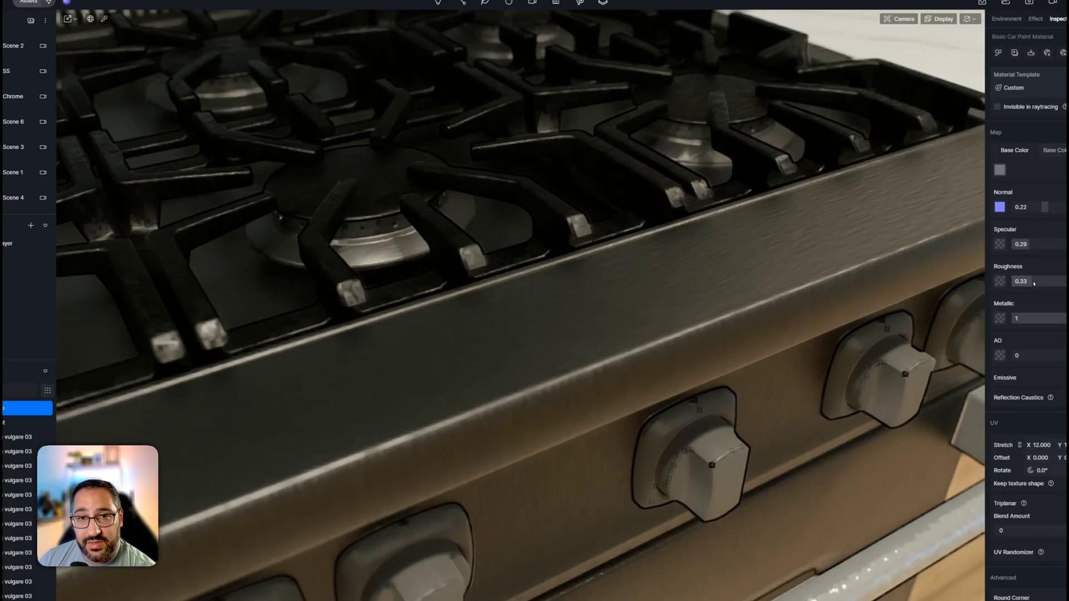
left_click(1001, 281)
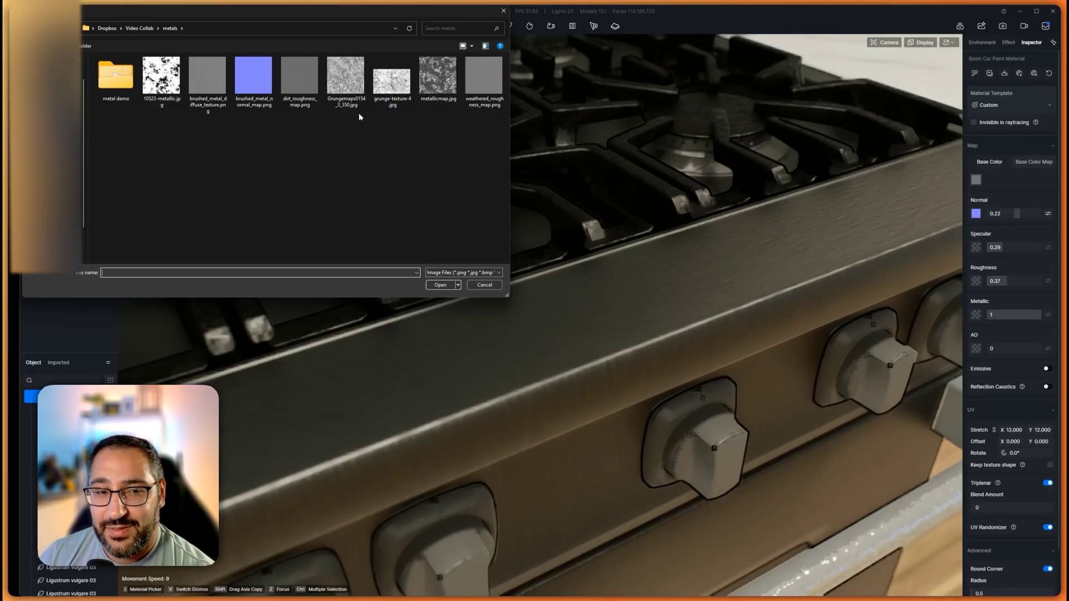
double_click(348, 84)
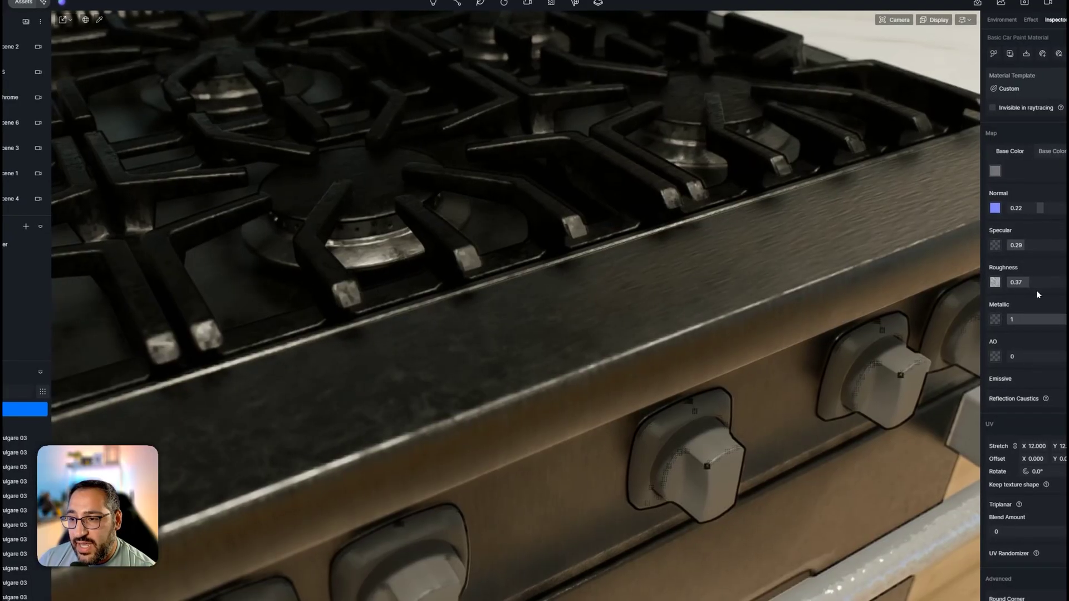
mouse_move(1030, 289)
left_mouse_down()
mouse_move(1052, 286)
mouse_move(1025, 288)
left_mouse_up()
Step: Turn off the camera's depth of field and lower the metal material's roughness to 0.28
right_click_drag(818, 304, 867, 318)
left_click(925, 15)
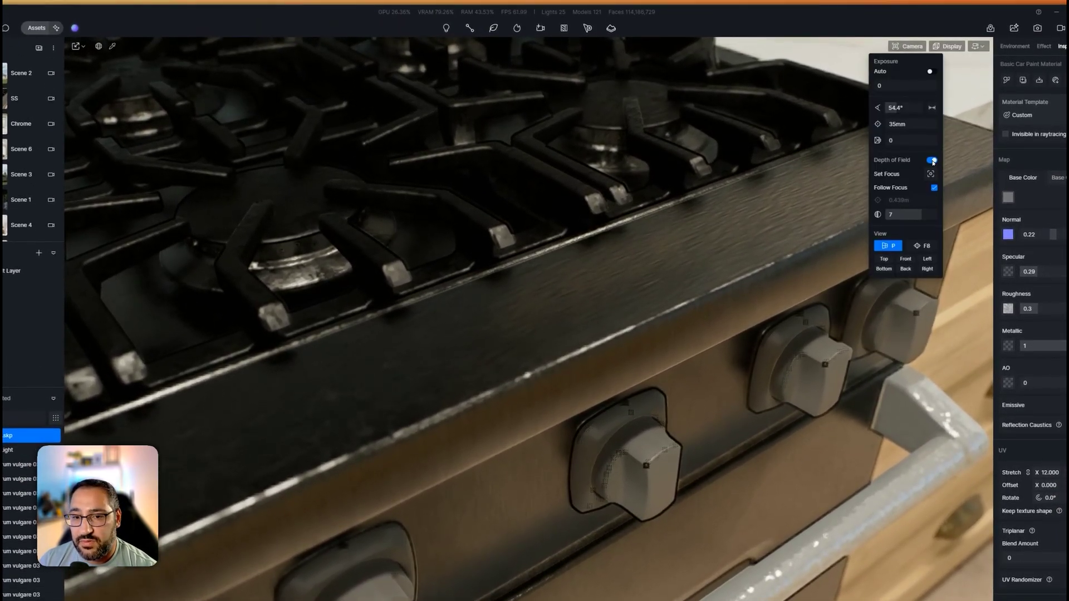
right_click_drag(740, 251, 947, 267)
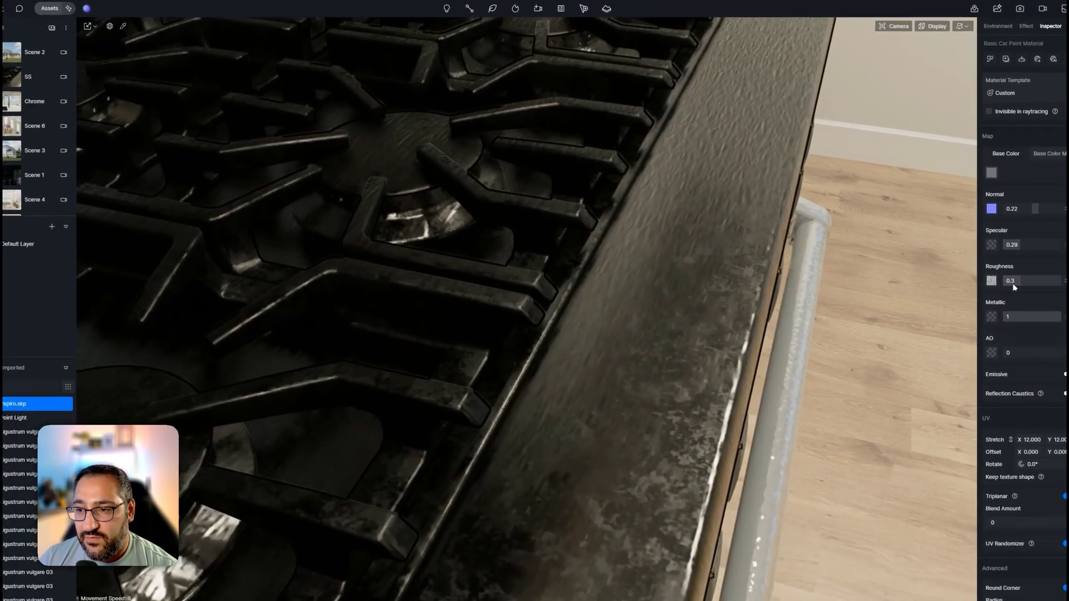
left_click_drag(1002, 283, 1027, 283)
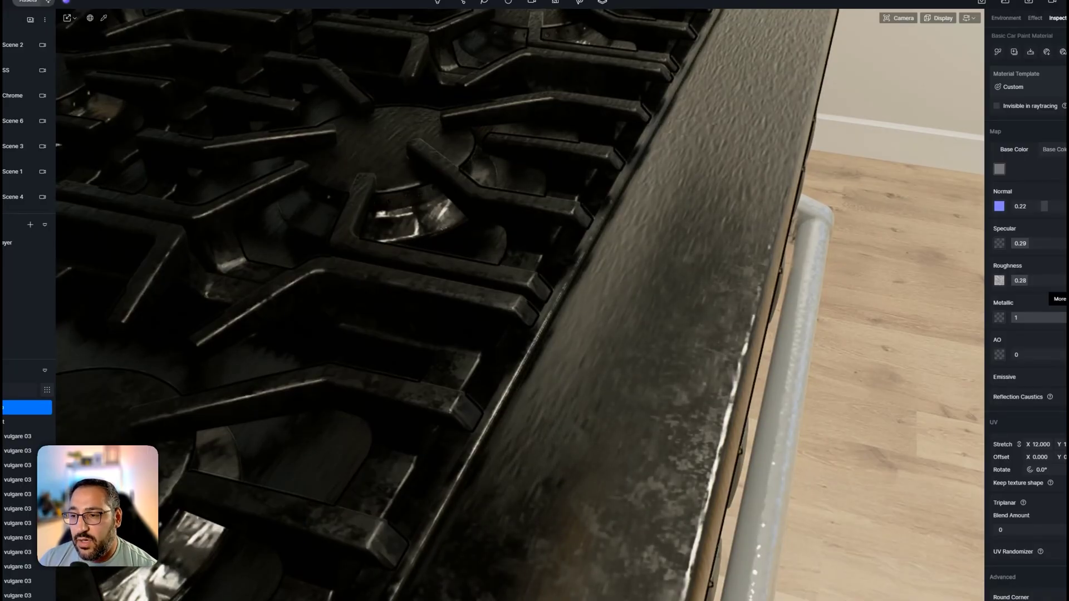
Step: Enable individual UV for the roughness map, try a stretch of 5, and set the stretch back to 12
left_click(1062, 280)
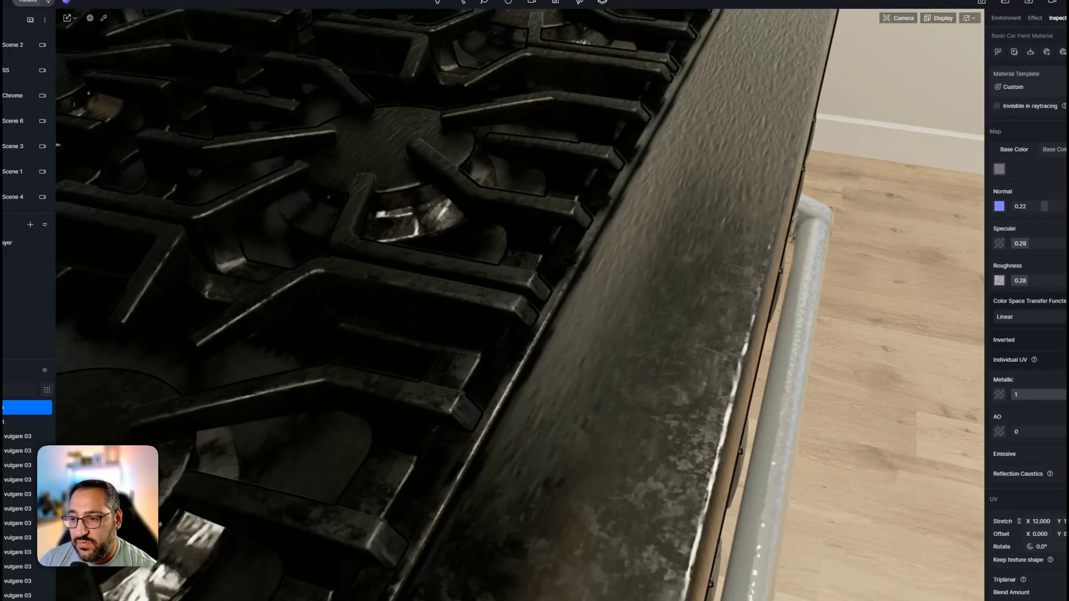
left_click(1061, 359)
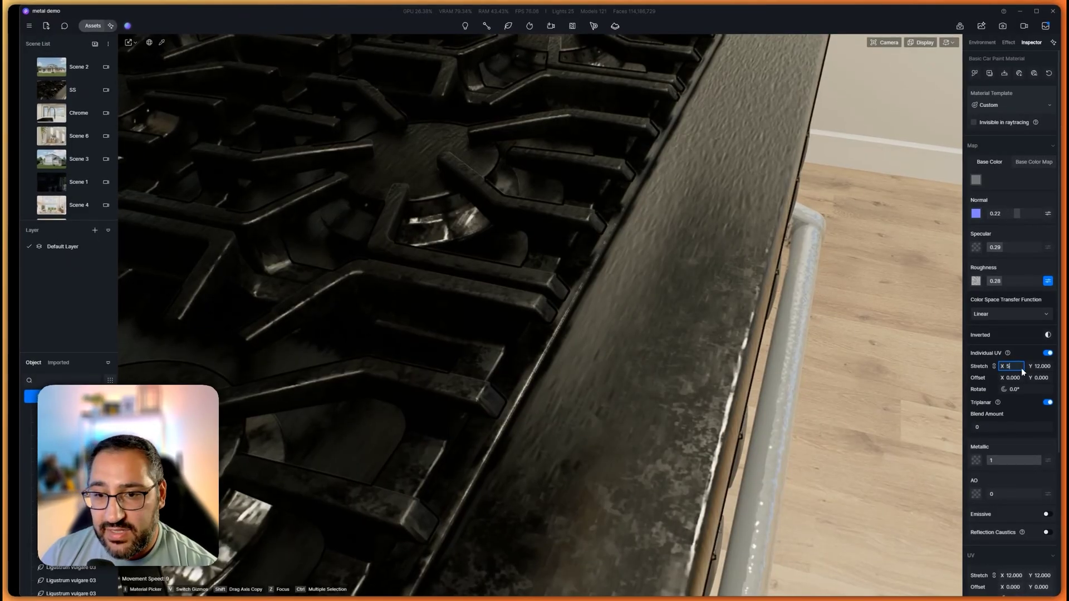
key("Return")
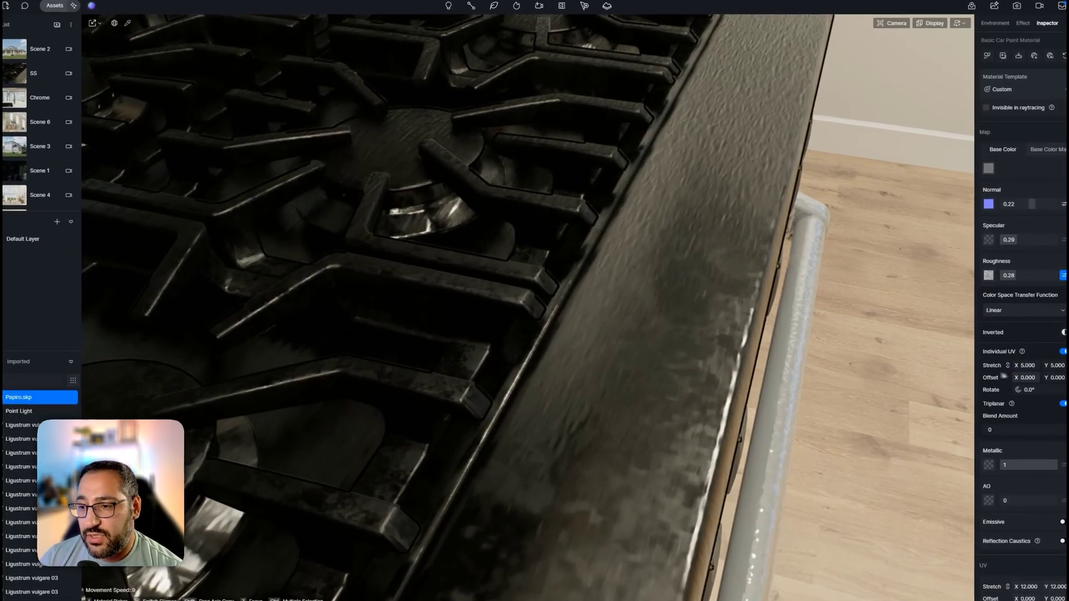
left_click(1014, 366)
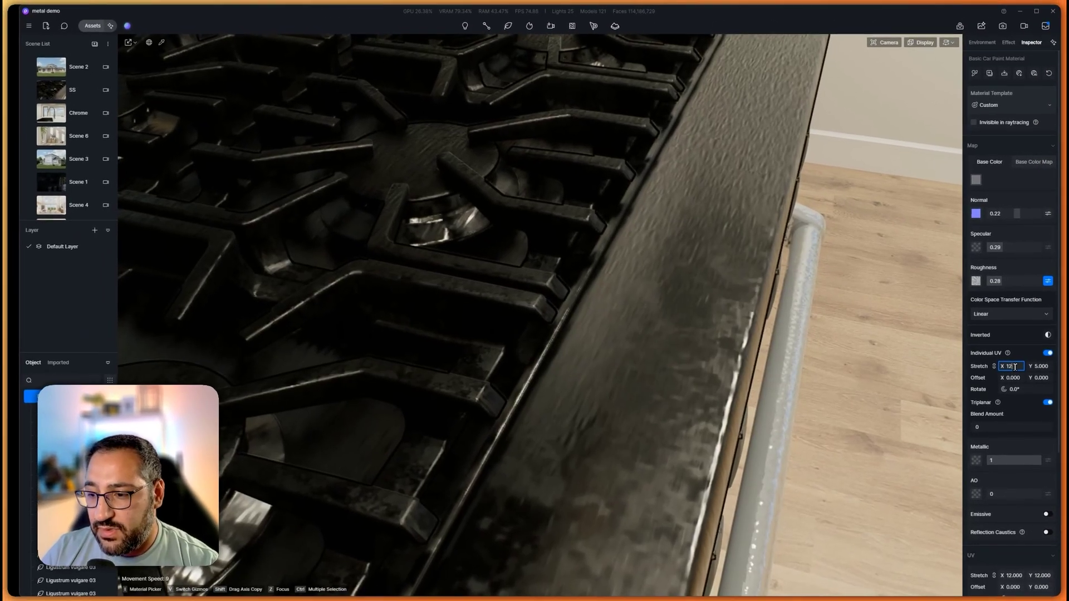
type("12")
key("Return")
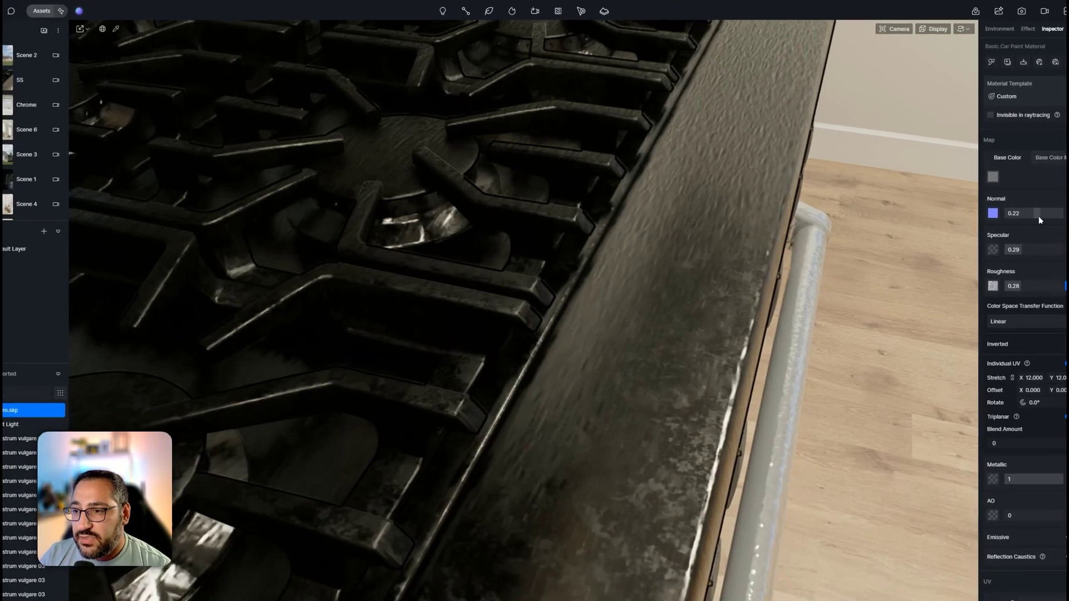
Step: Reduce the normal map strength to 0.02 and set the roughness map's individual UV stretch to 10
left_click_drag(1020, 216, 1041, 219)
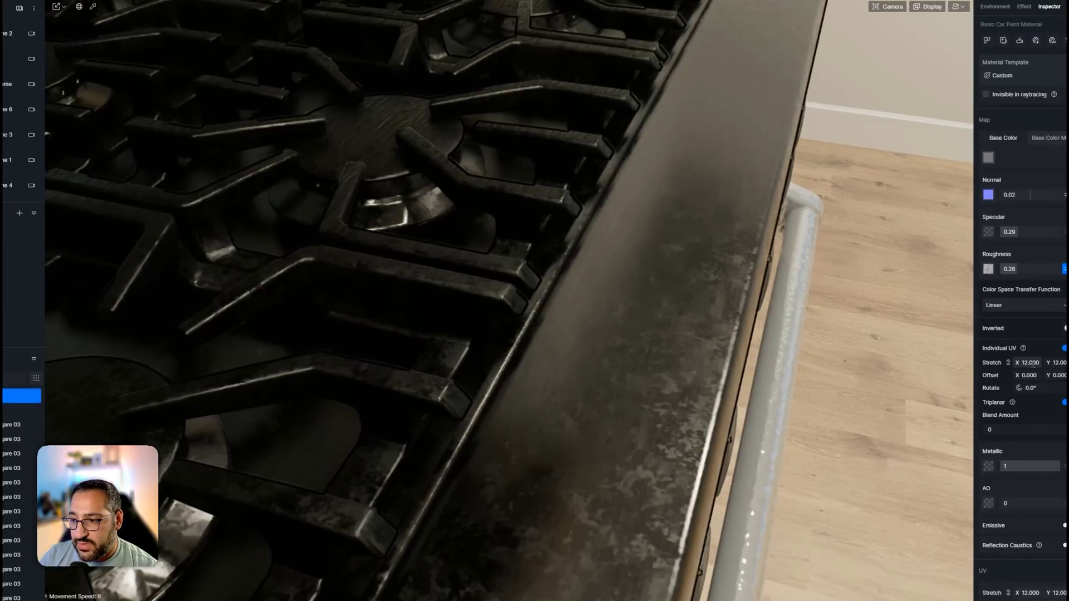
left_click(1046, 382)
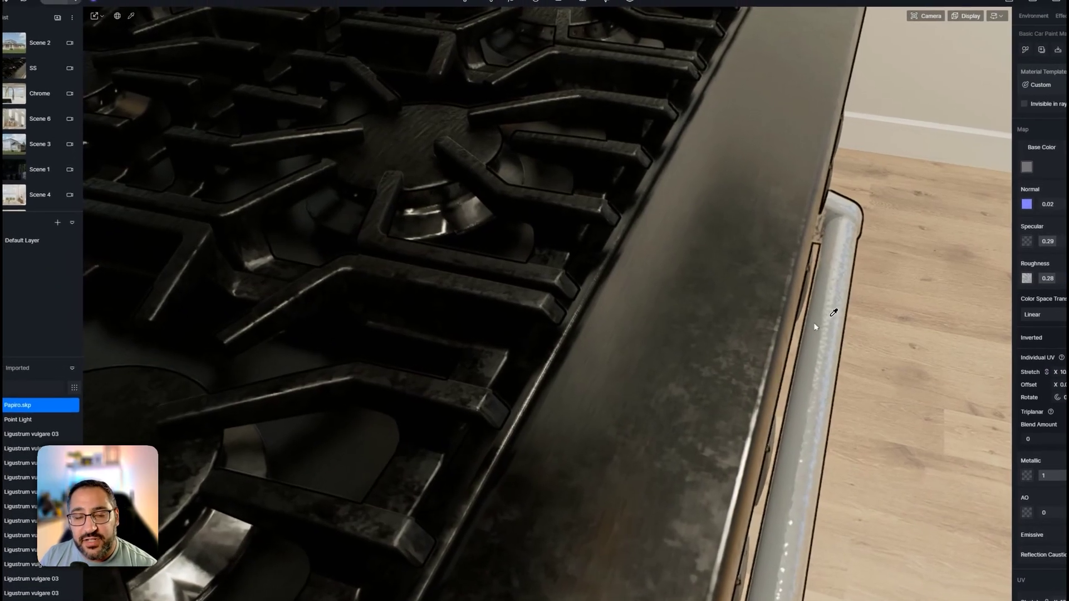
right_click_drag(792, 304, 640, 220)
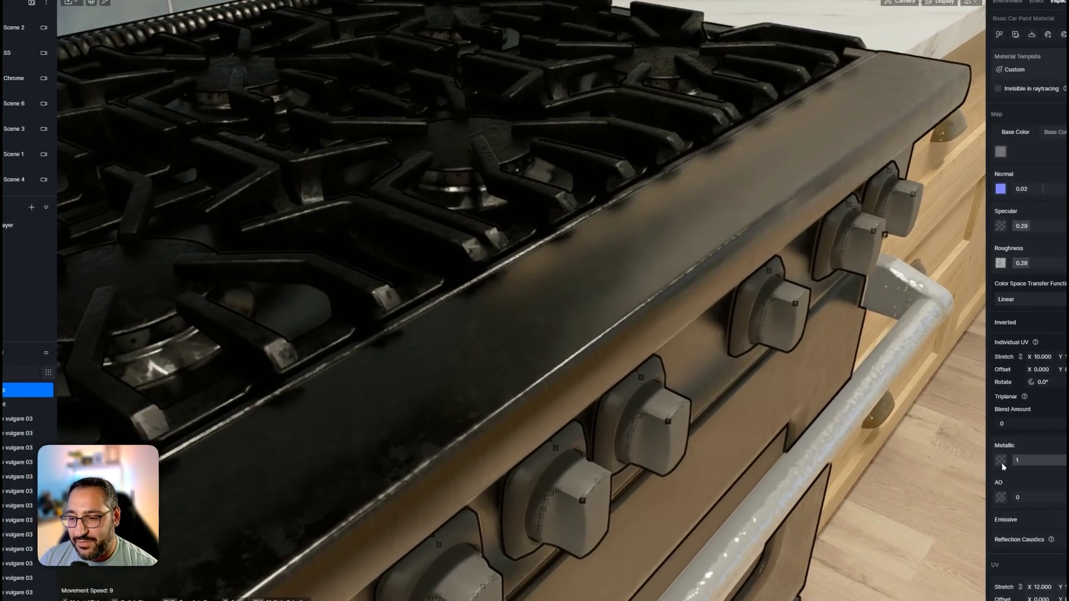
Step: Try 10523-metallic.jpg as the material's metallic map at several metallic strengths, and remove the map again
left_click(1001, 461)
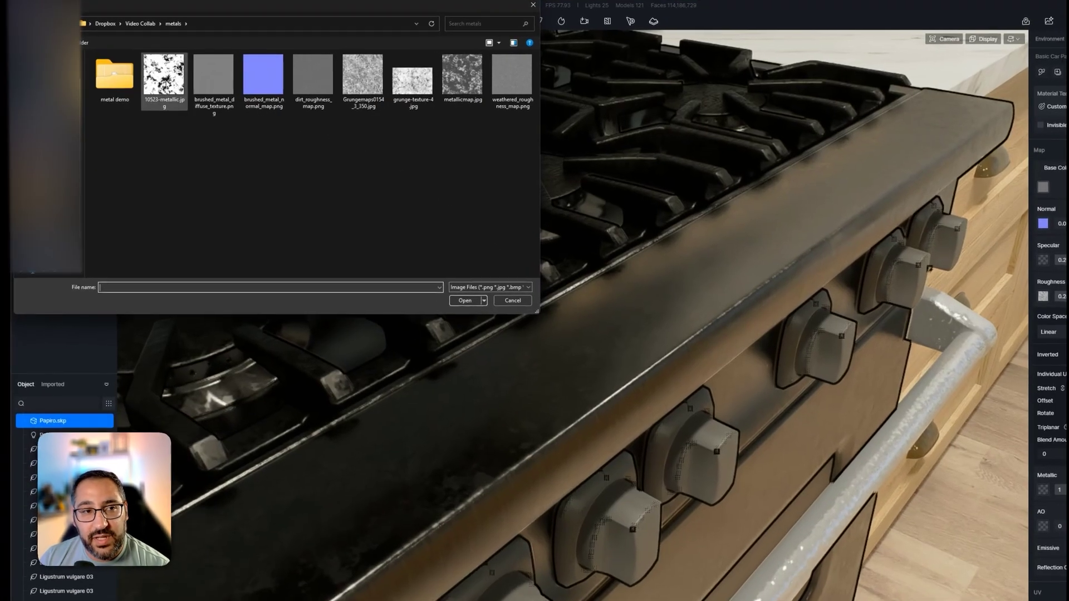
double_click(161, 77)
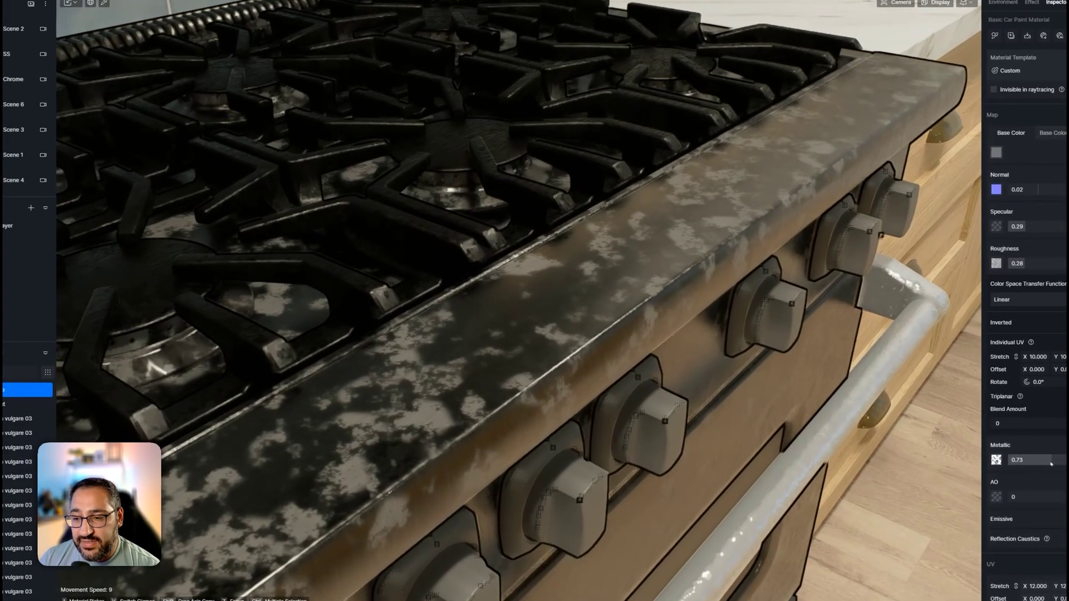
mouse_move(1023, 465)
left_mouse_down()
mouse_move(1000, 465)
mouse_move(1041, 463)
left_mouse_up()
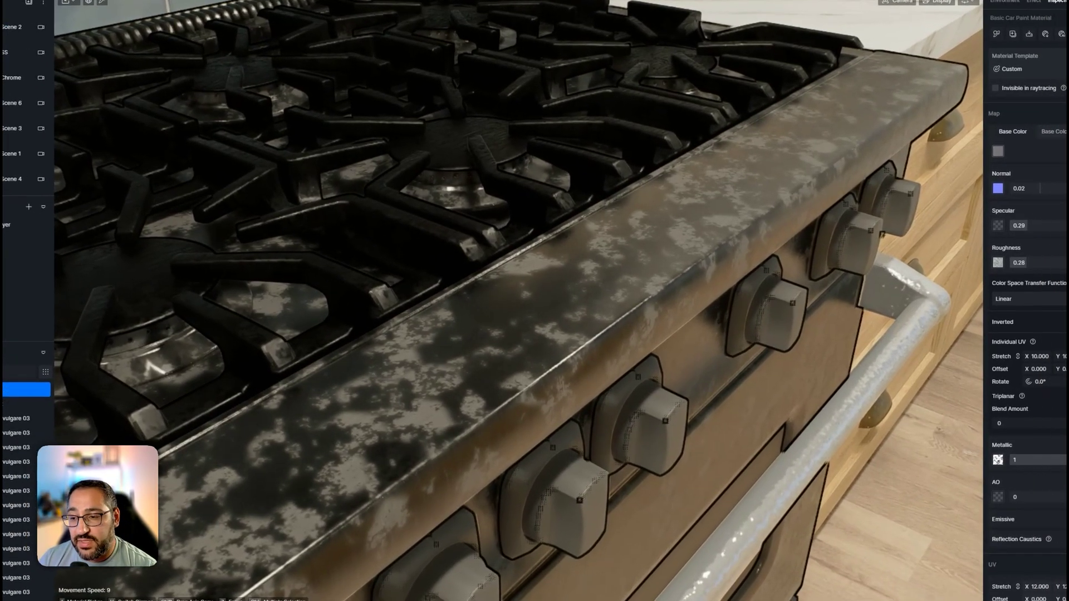
left_click_drag(1061, 465, 1013, 469)
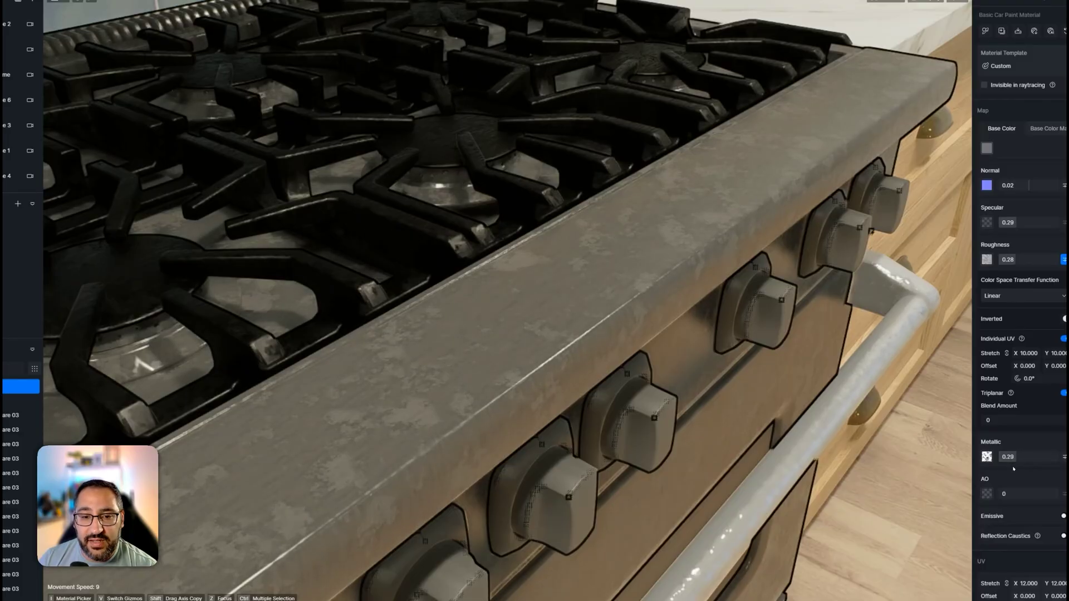
left_click_drag(1030, 470, 1059, 465)
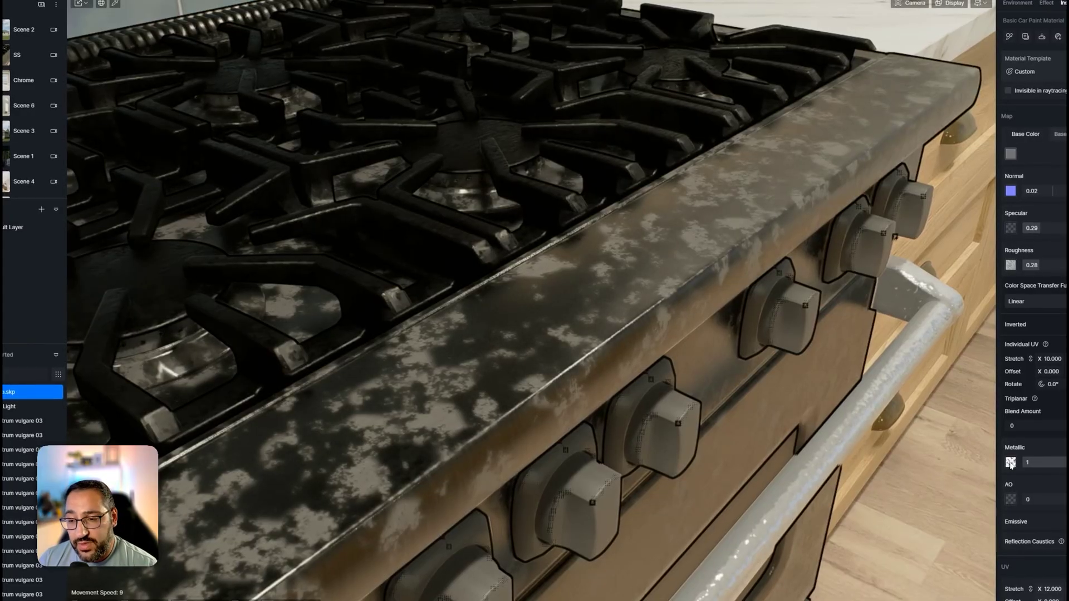
left_click(1011, 463)
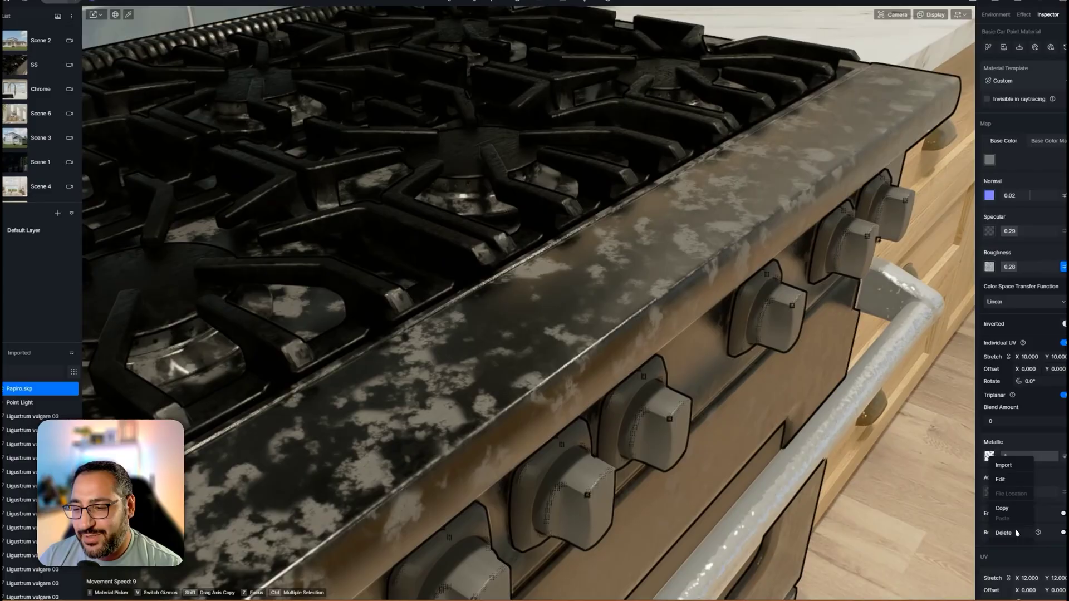
left_click(997, 533)
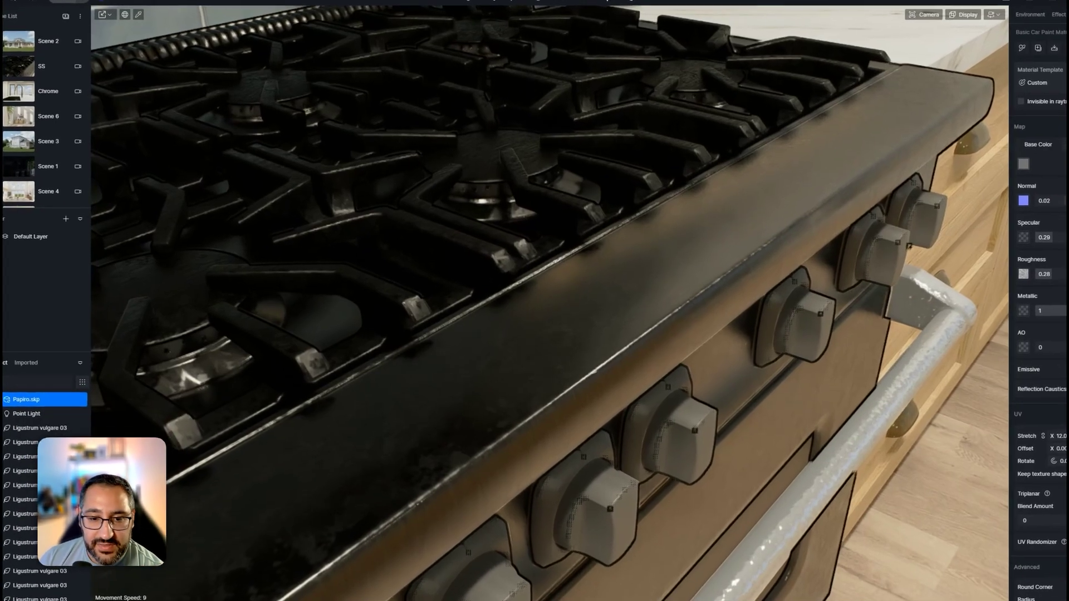
Step: Inspect the range's front edge from several angles and turn off Round Corner for the metal material
right_click_drag(692, 272, 594, 406)
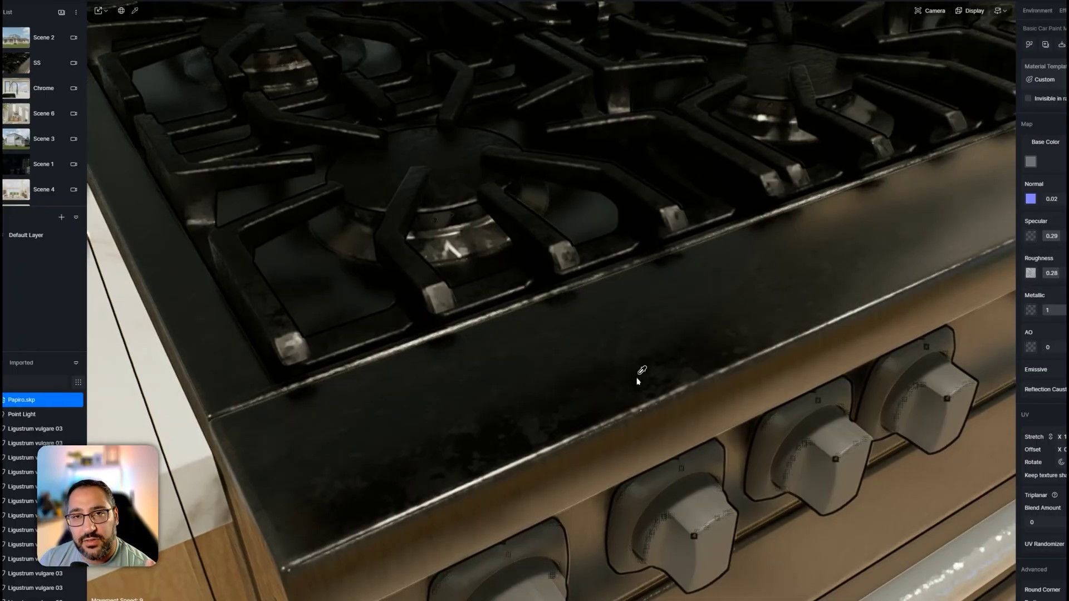
right_click_drag(914, 356, 689, 355)
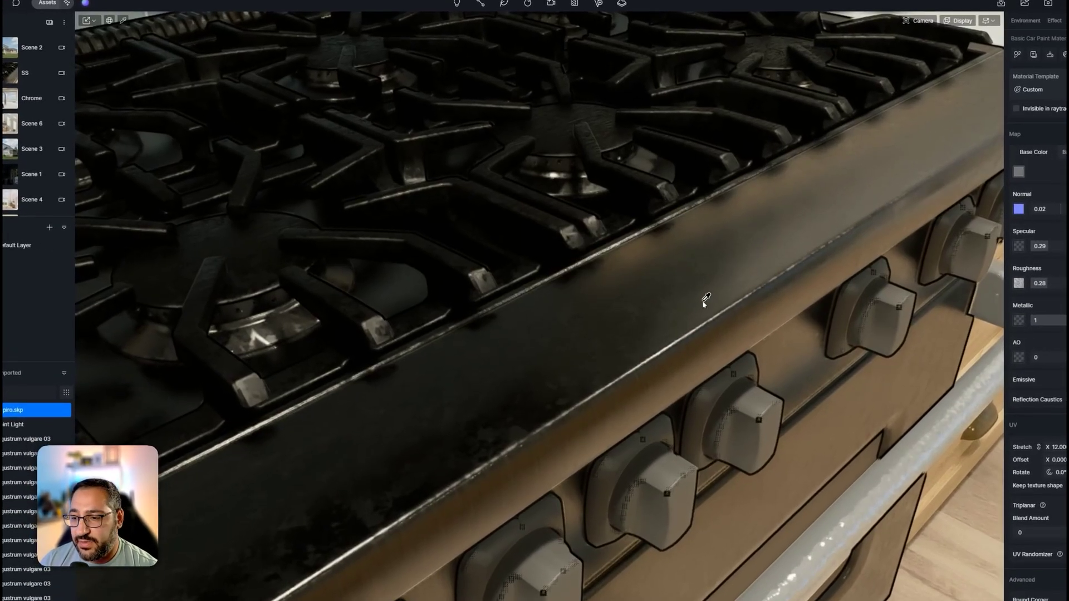
right_click_drag(689, 301, 858, 295)
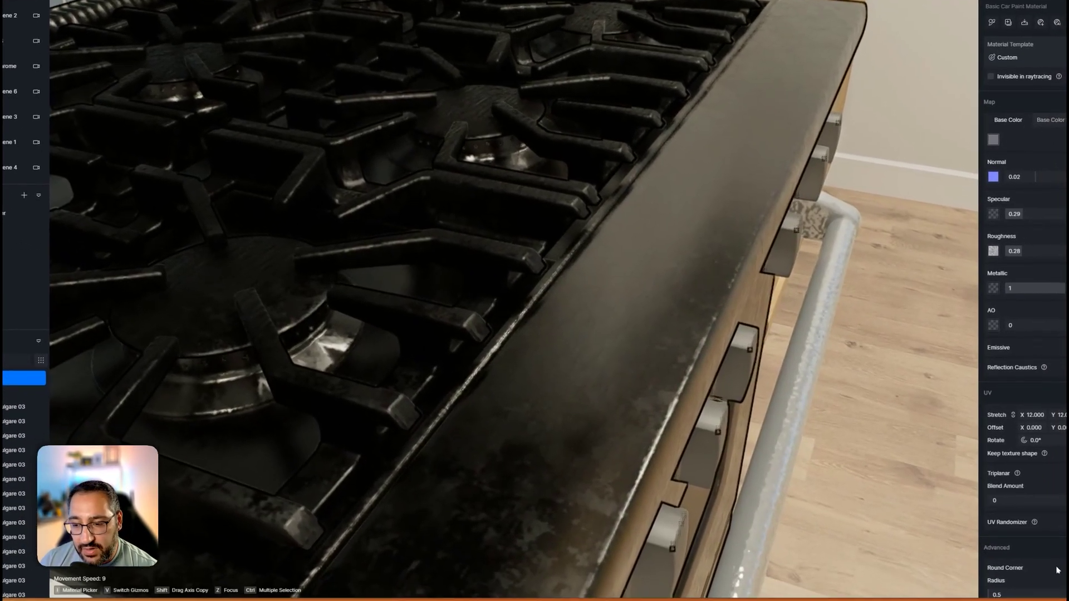
scroll(1056, 565, "down", 2)
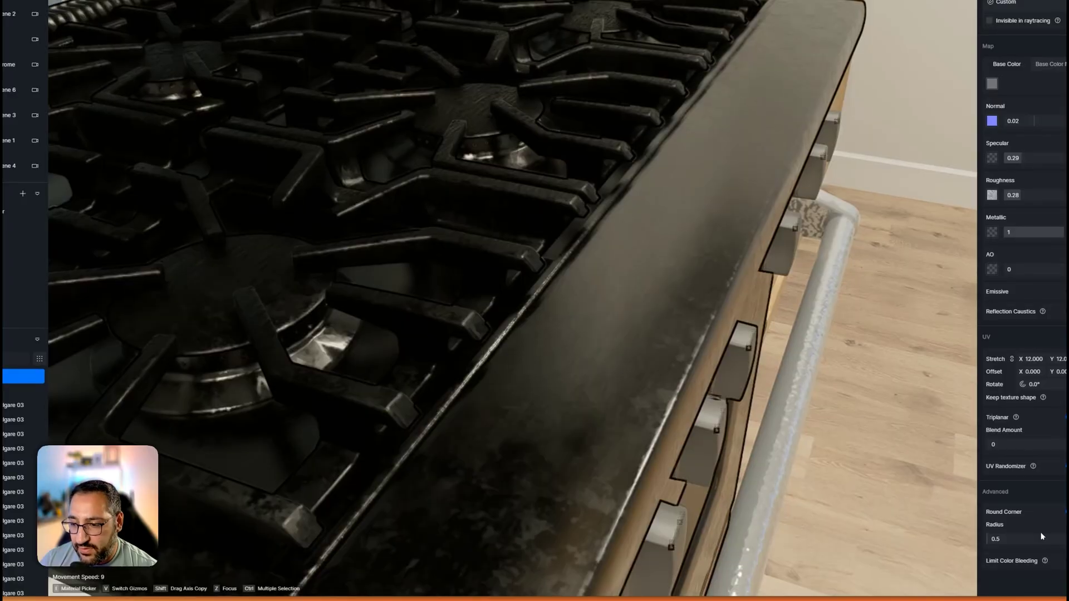
left_click(1062, 518)
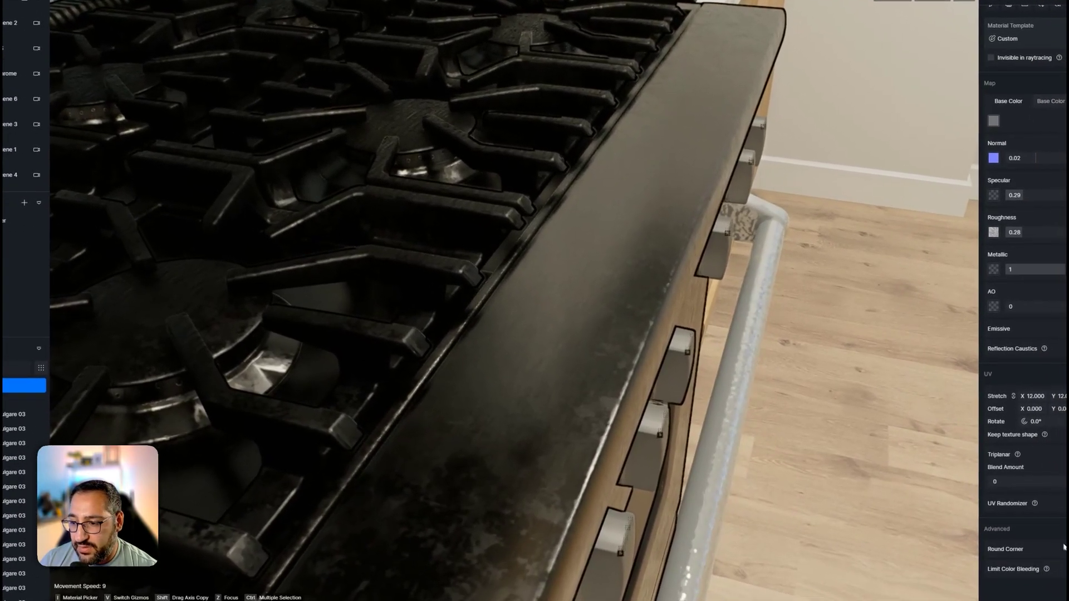
Step: Turn Round Corner back on for the metal material and inspect the range's front edge
left_click(1058, 547)
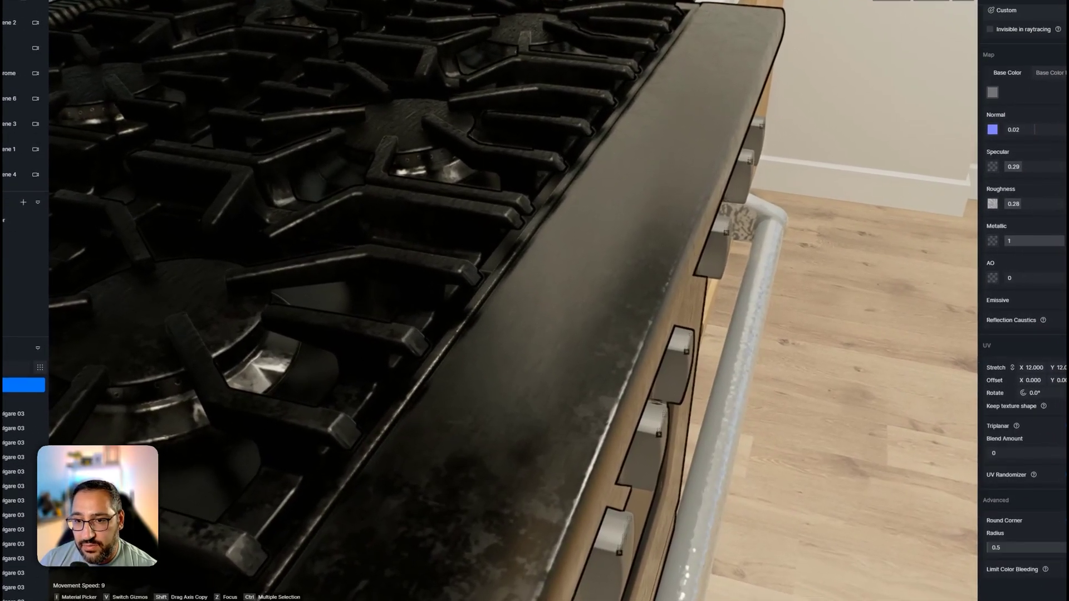
key("i")
left_click(694, 388)
left_click(1062, 544)
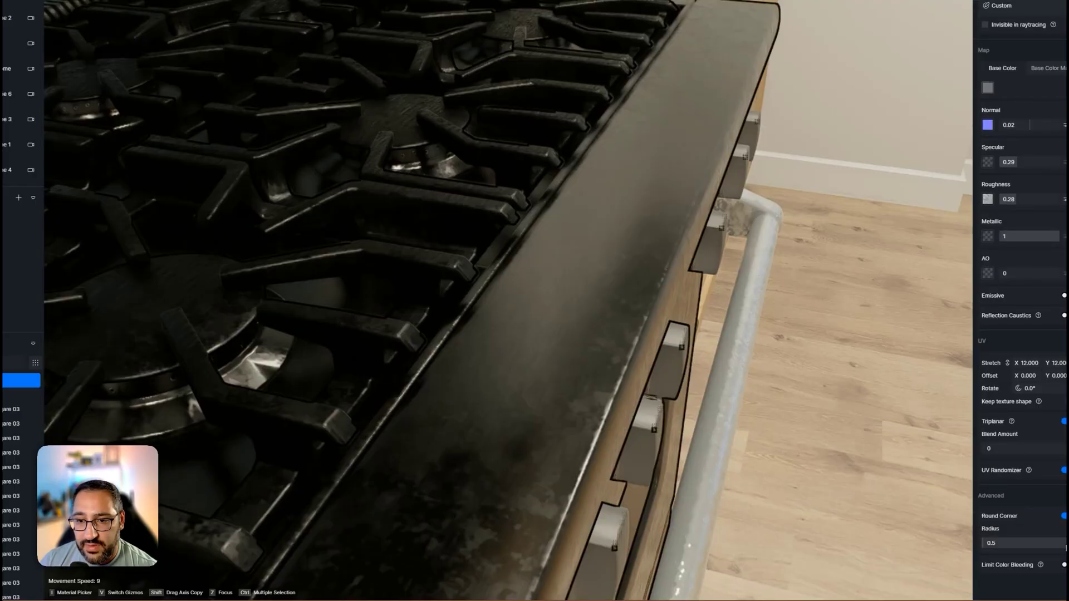
right_click_drag(835, 362, 737, 362)
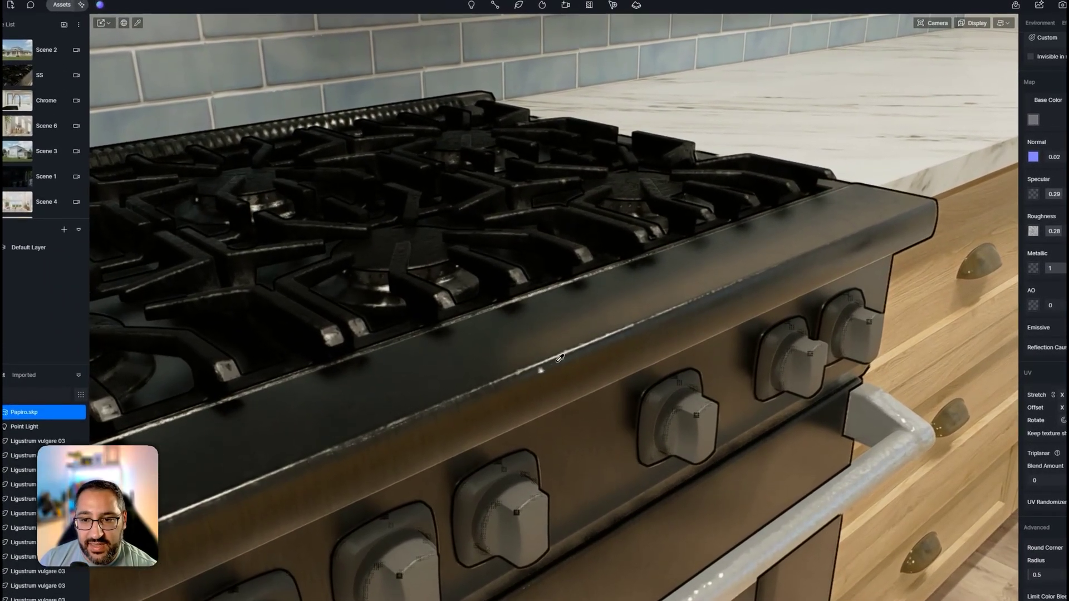
right_click_drag(594, 353, 634, 354)
key("a")
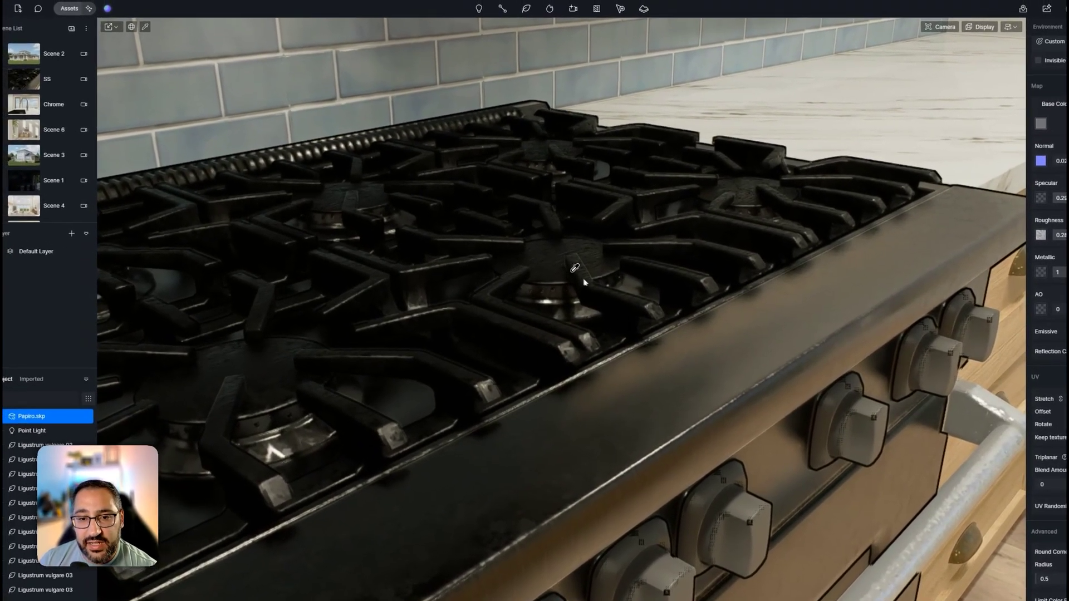
Step: Duplicate the stainless steel material and apply the copy to the cooktop's burner grates
key("w")
right_click_drag(584, 282, 701, 447)
key("s")
key("e")
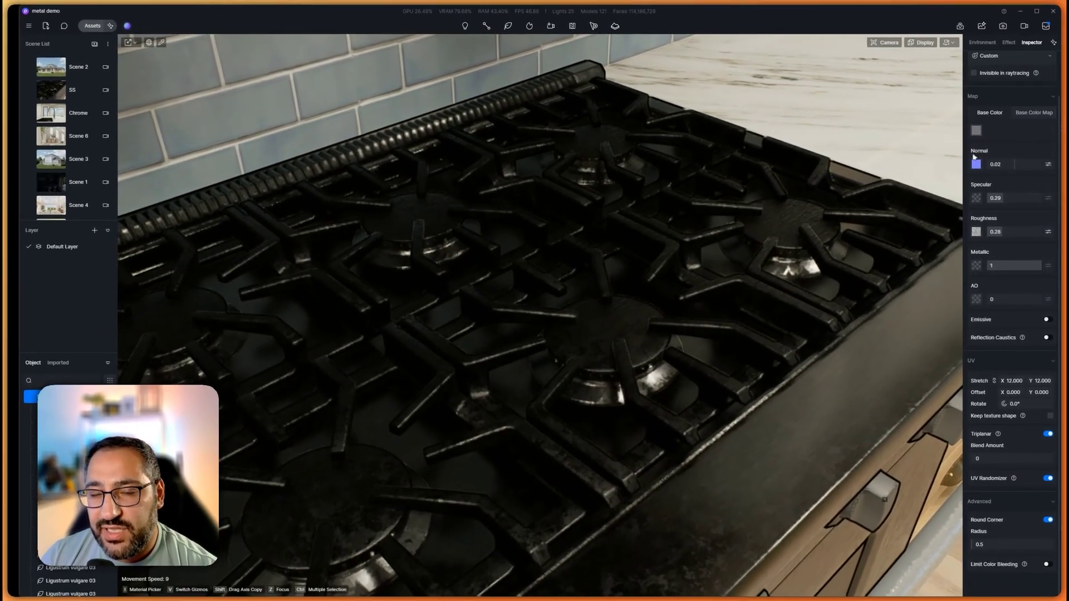
scroll(994, 149, "up", 2)
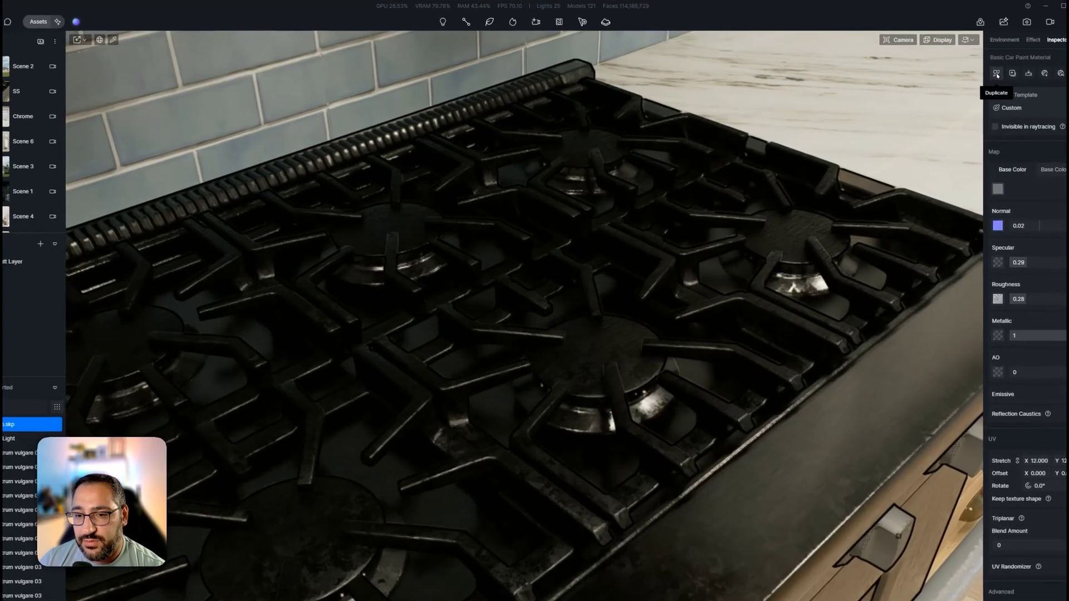
left_click(975, 73)
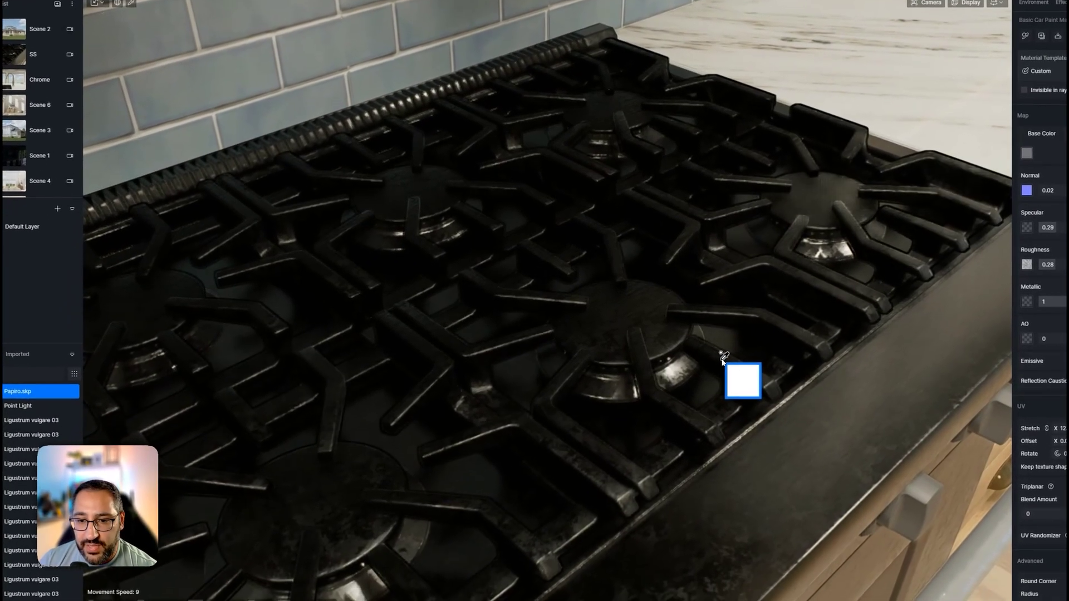
left_click(722, 360)
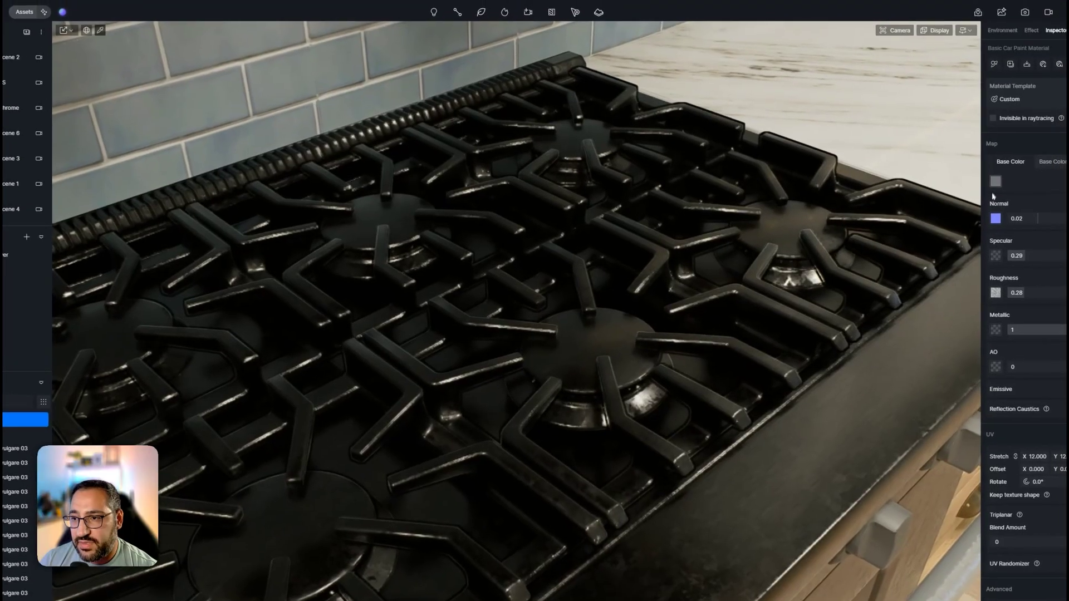
Step: Darken the grate material's base color to a deep gray and raise its roughness to 0.57
left_click(1029, 150)
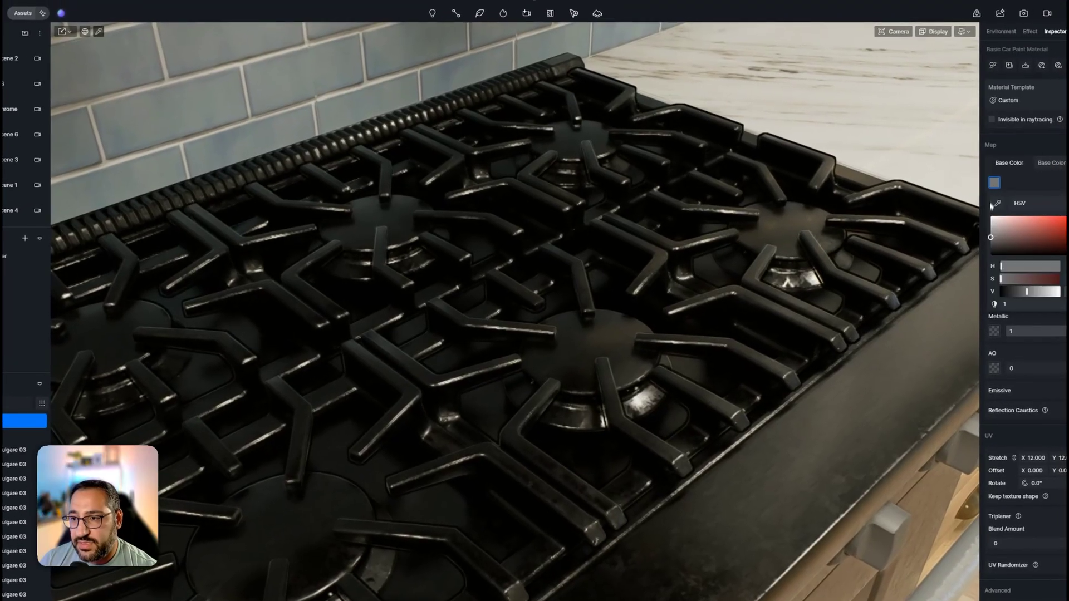
left_click_drag(1026, 198, 1025, 207)
left_click_drag(991, 241, 990, 247)
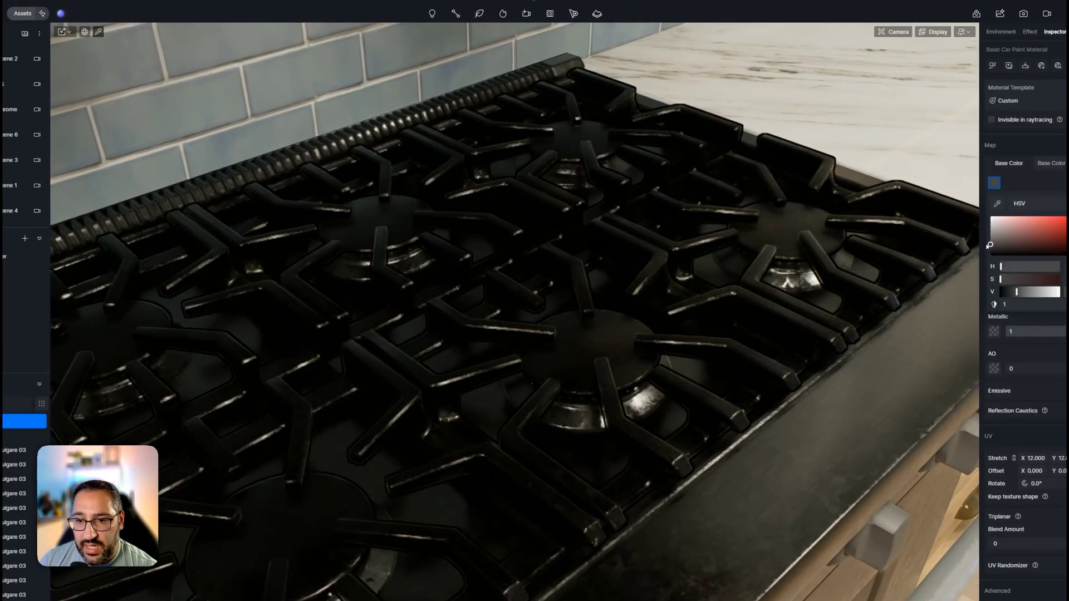
right_click_drag(771, 323, 972, 311)
left_click_drag(1022, 281, 1054, 279)
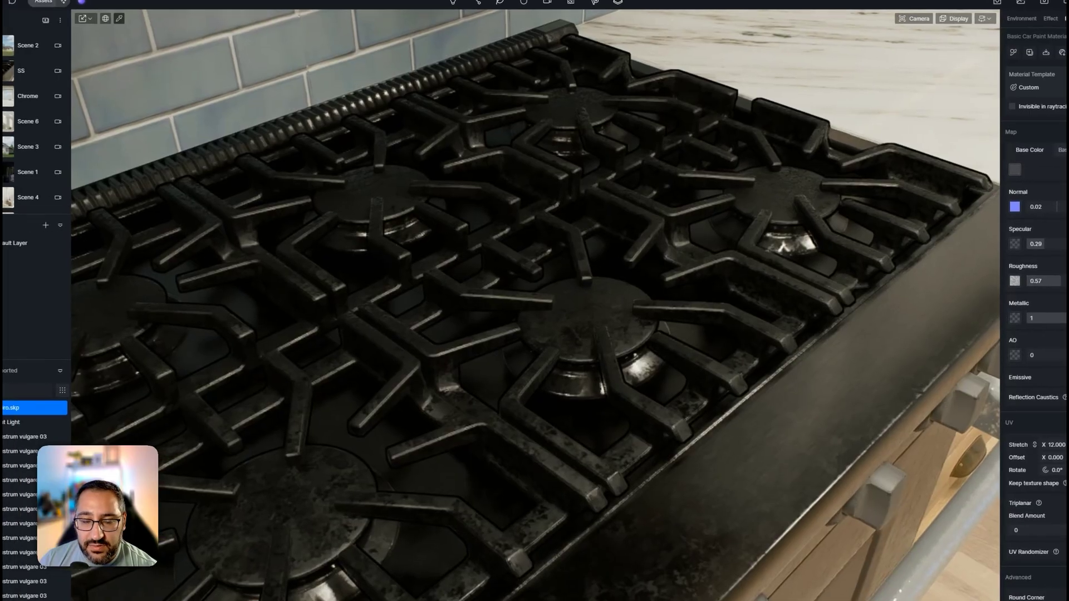
Step: Try weathered_roughness_map.png and dirt_roughness_map.png as the grate material's roughness map
right_click_drag(763, 345, 703, 406)
scroll(635, 401, "up", 3)
key("i")
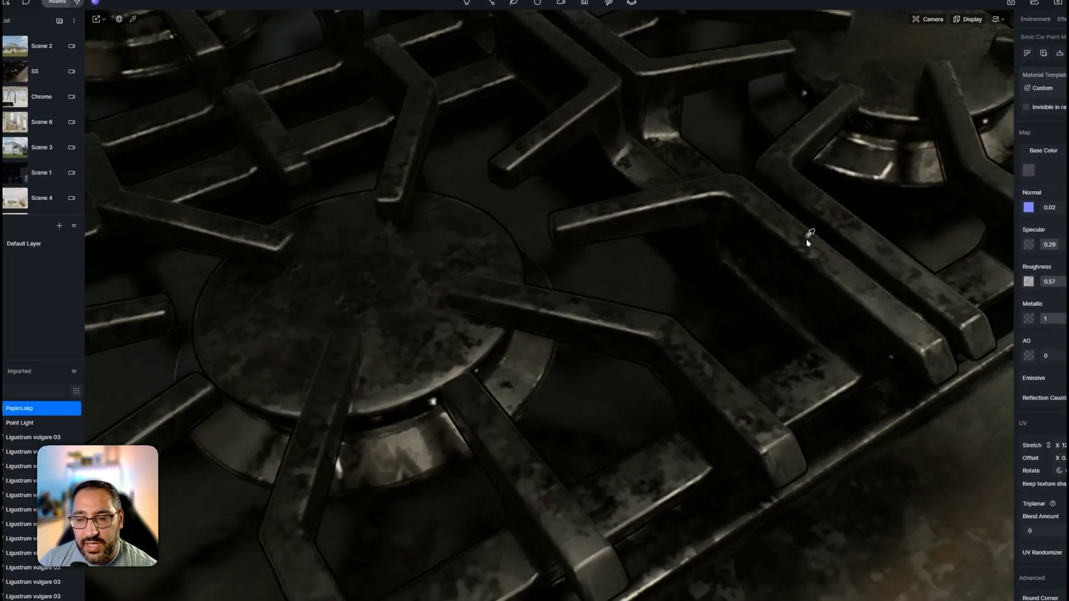
scroll(810, 237, "down", 4)
right_click_drag(810, 237, 838, 229)
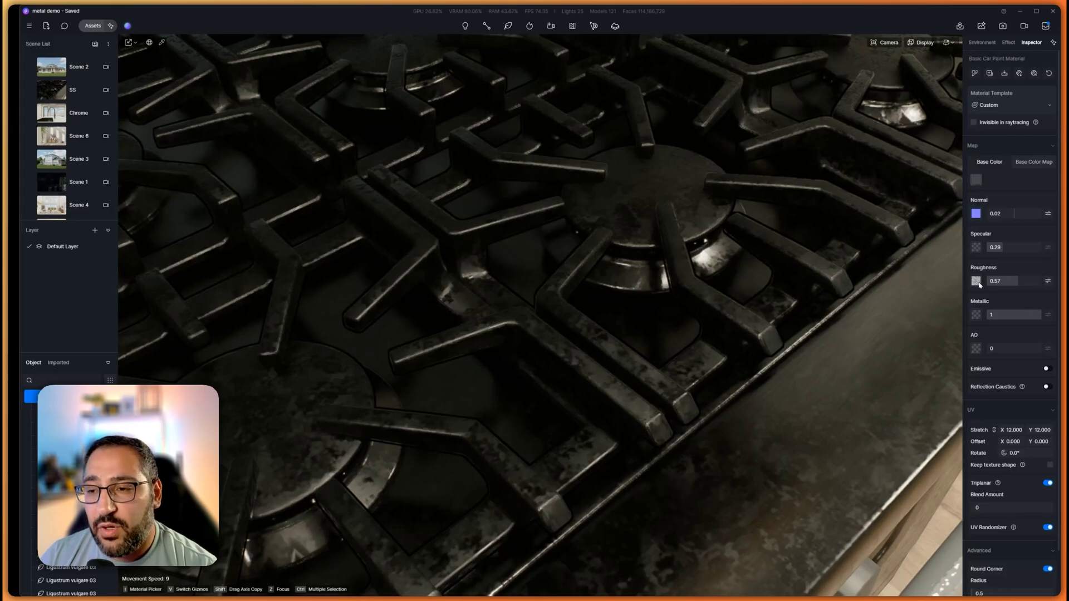
left_click(978, 283)
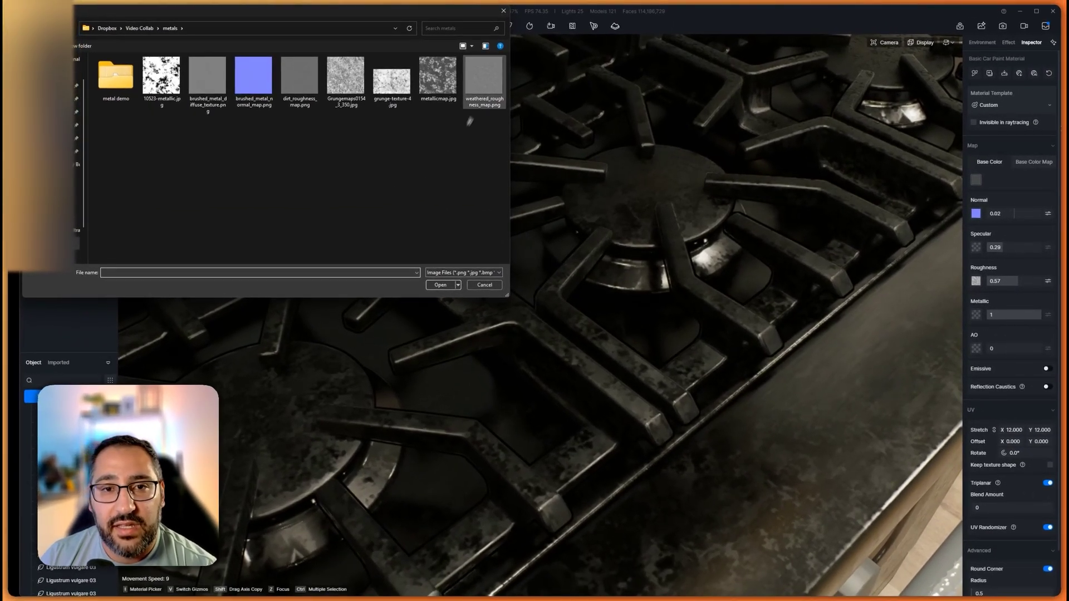
double_click(483, 89)
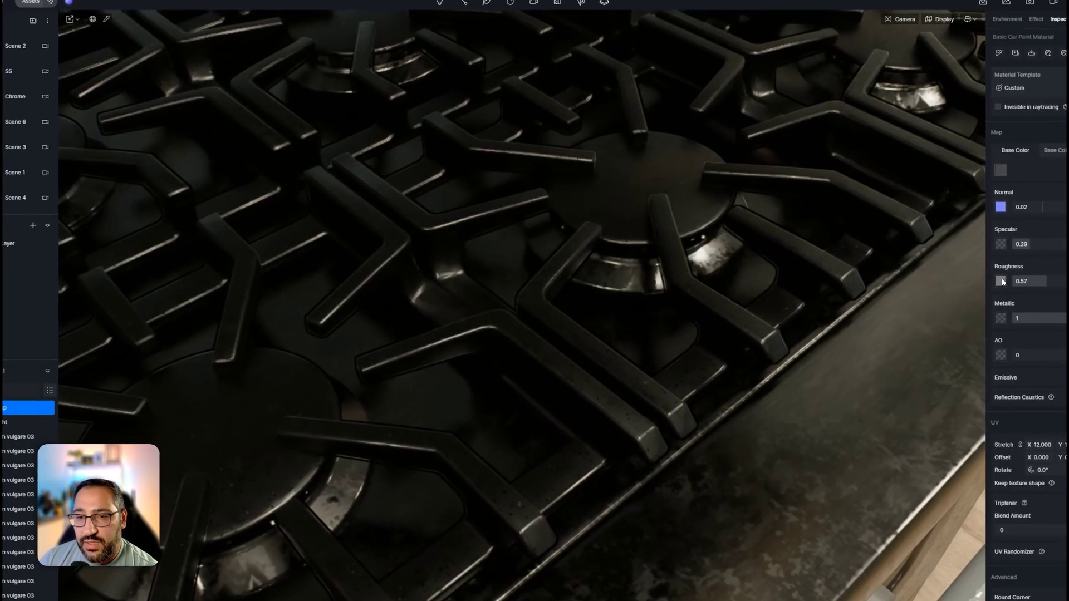
left_click(976, 281)
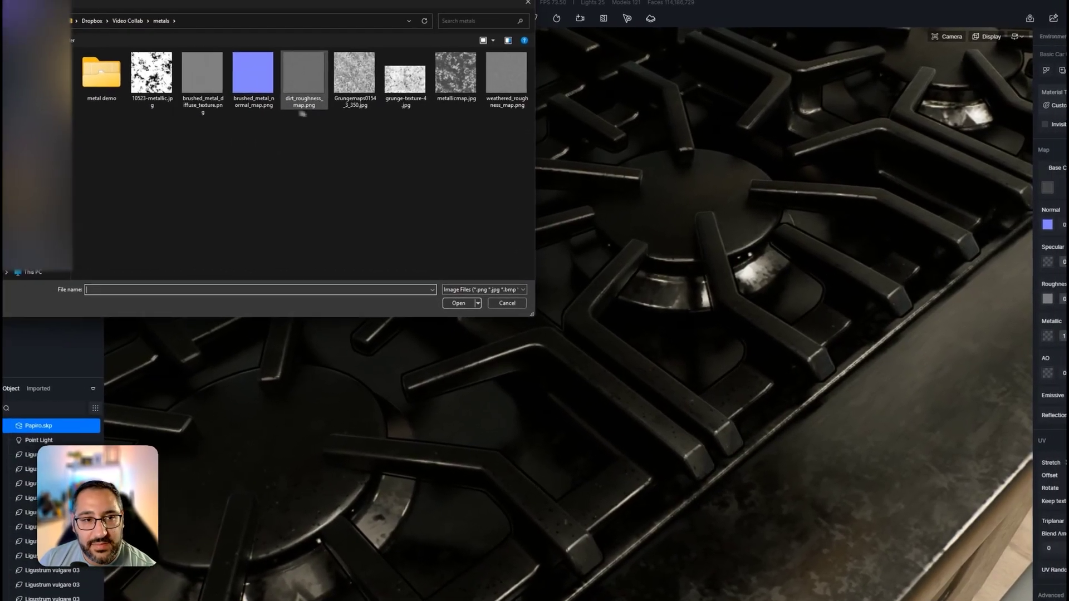
double_click(307, 92)
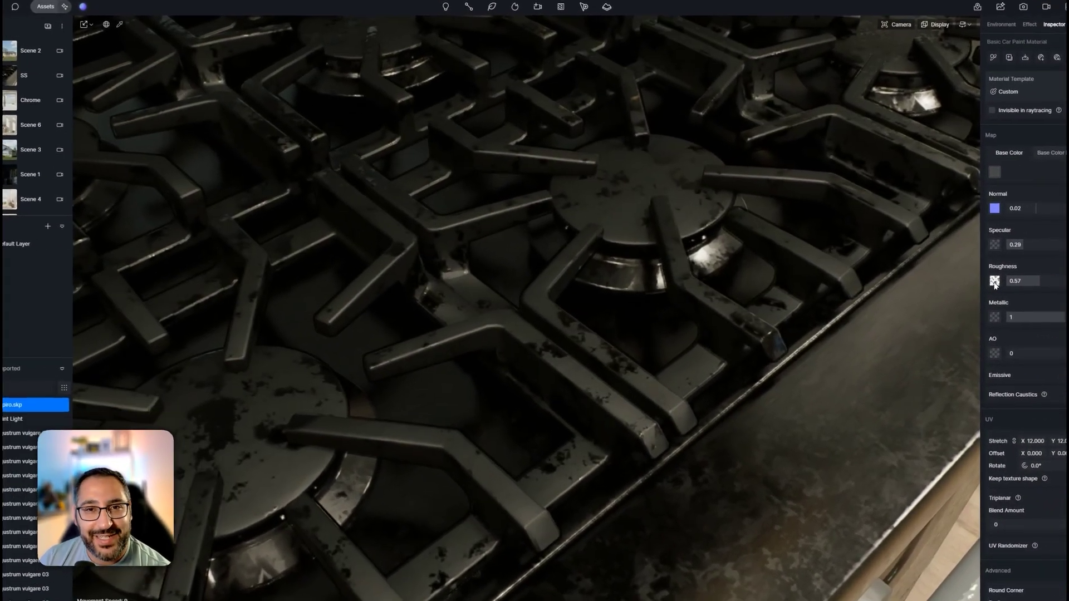
Step: Load Grungemaps0154_3_350.jpg as the grate material's roughness map and set its individual UV stretch to 6
left_click(1018, 281)
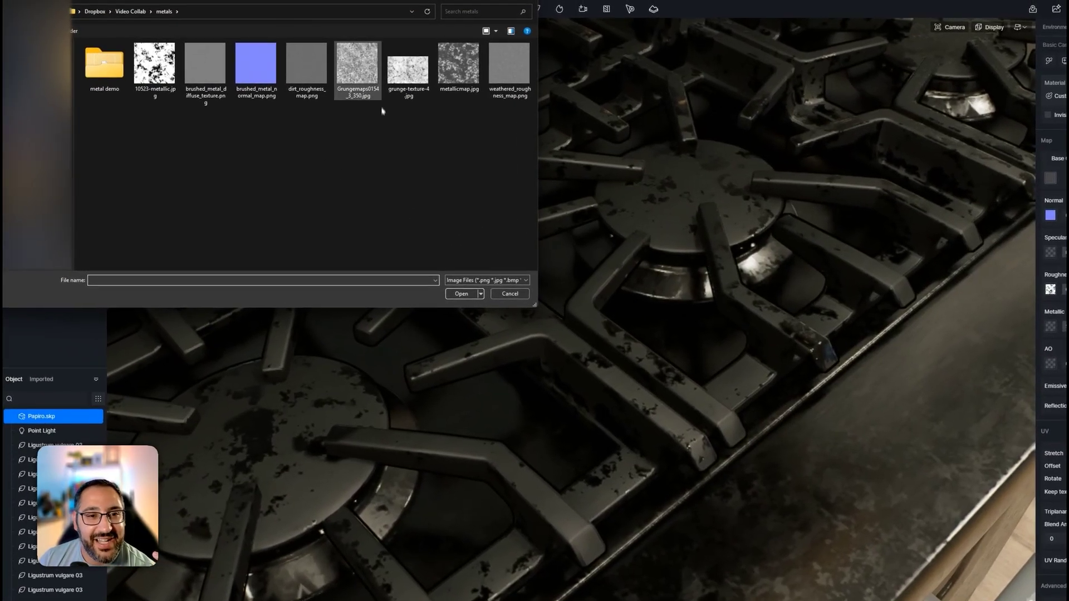
double_click(359, 72)
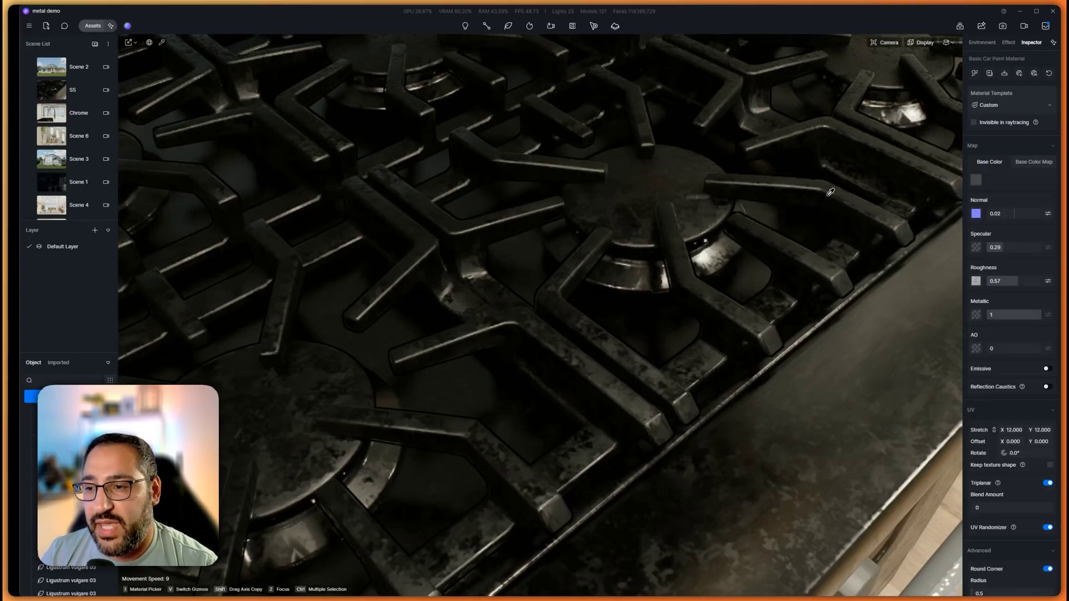
left_click(1048, 280)
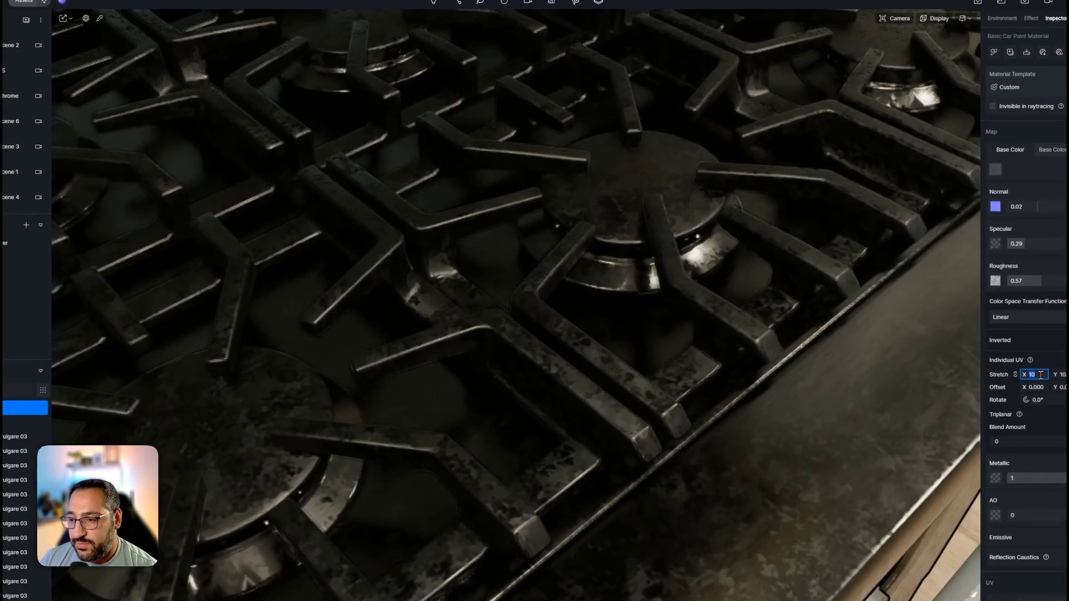
type("6")
key("Return")
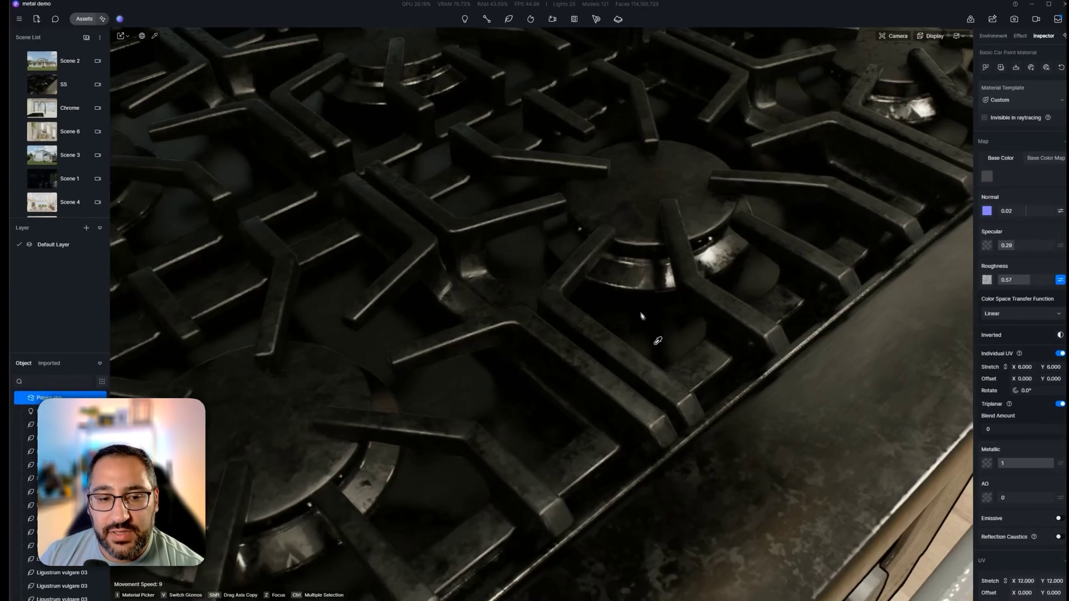
Step: Inspect the burner grates and the range's front edge up close, and view the kitchen faucet with nothing selected
scroll(641, 314, "down", 3)
middle_click_drag(746, 334, 730, 228)
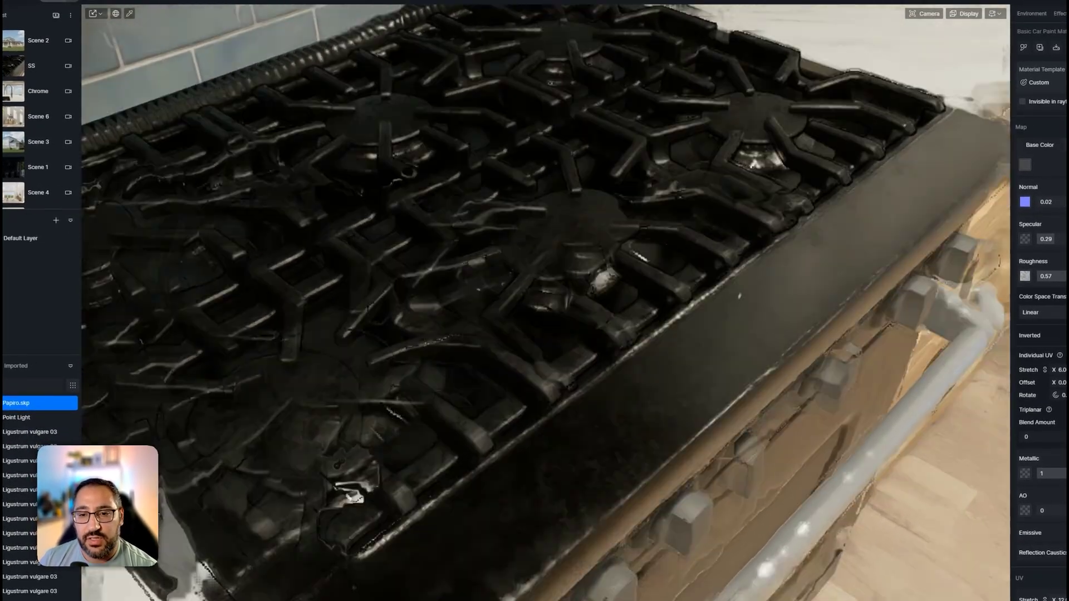
key("e")
key("q")
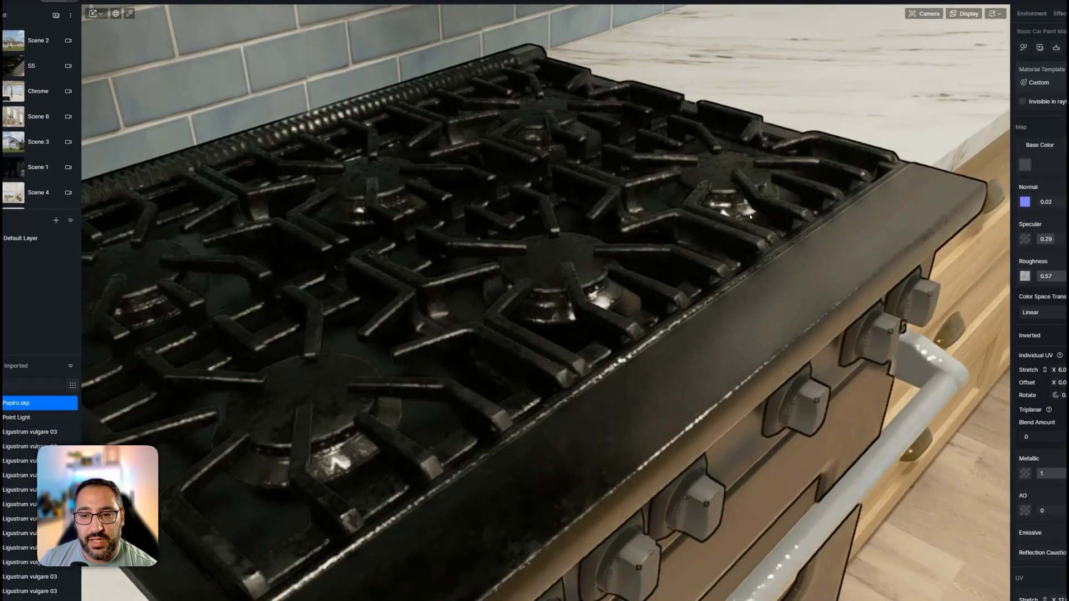
scroll(750, 221, "up", 5)
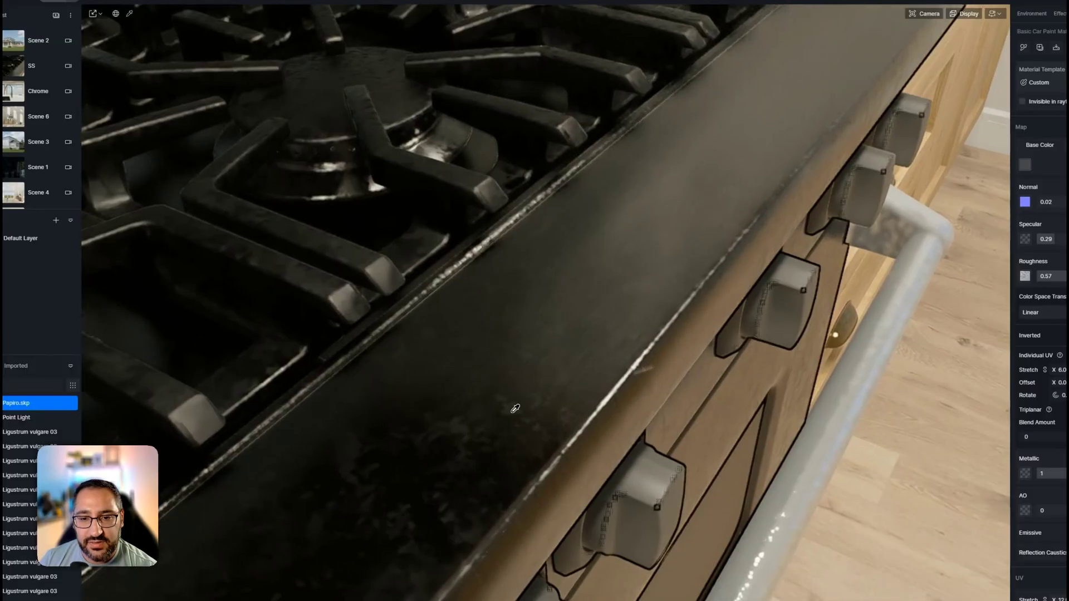
key("i")
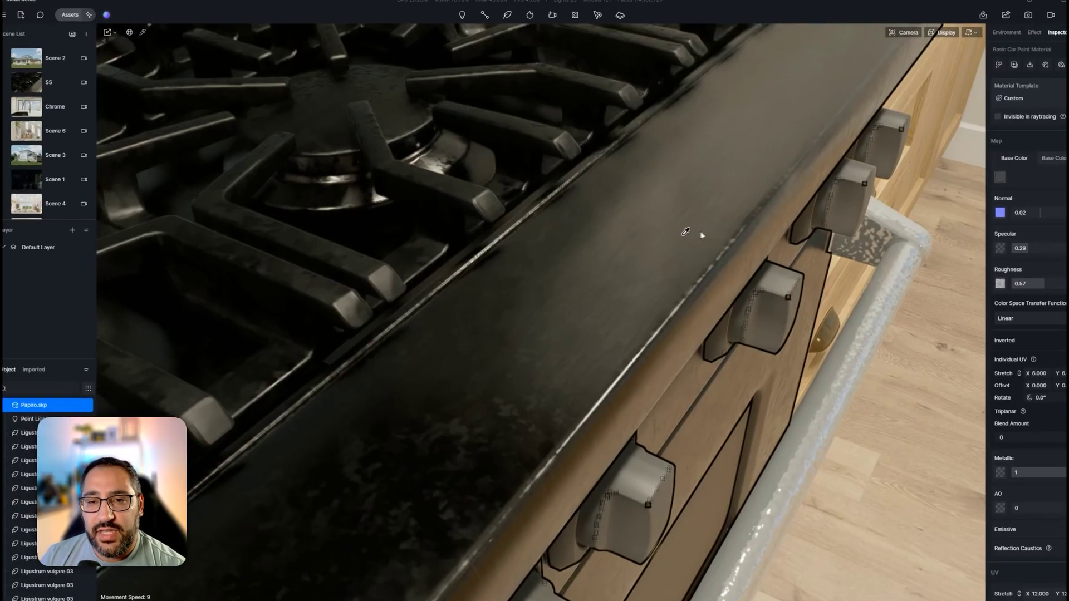
left_click(682, 231)
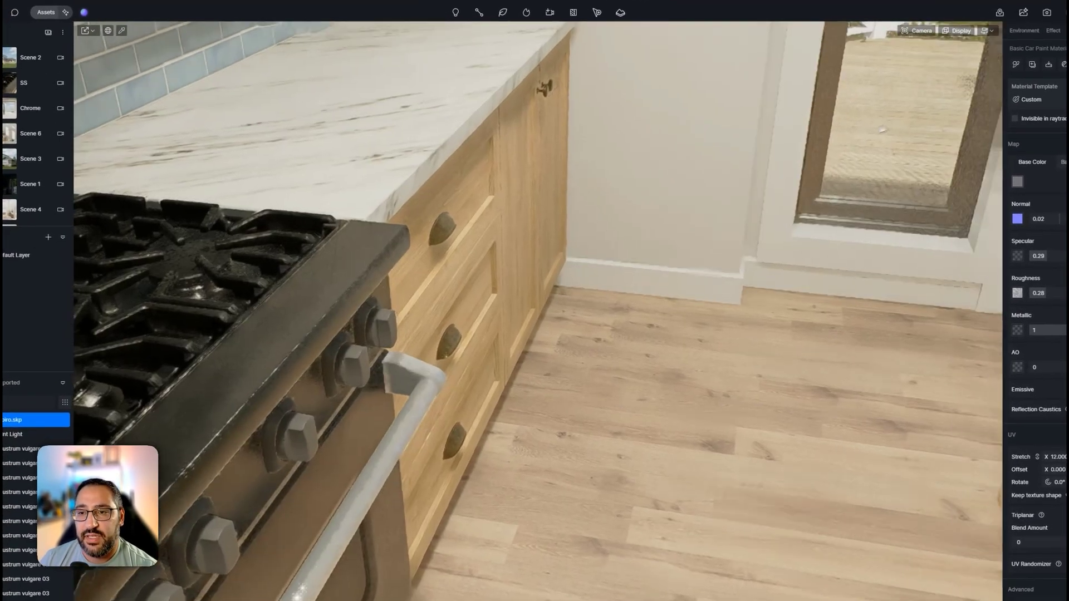
right_click_drag(883, 130, 917, 579)
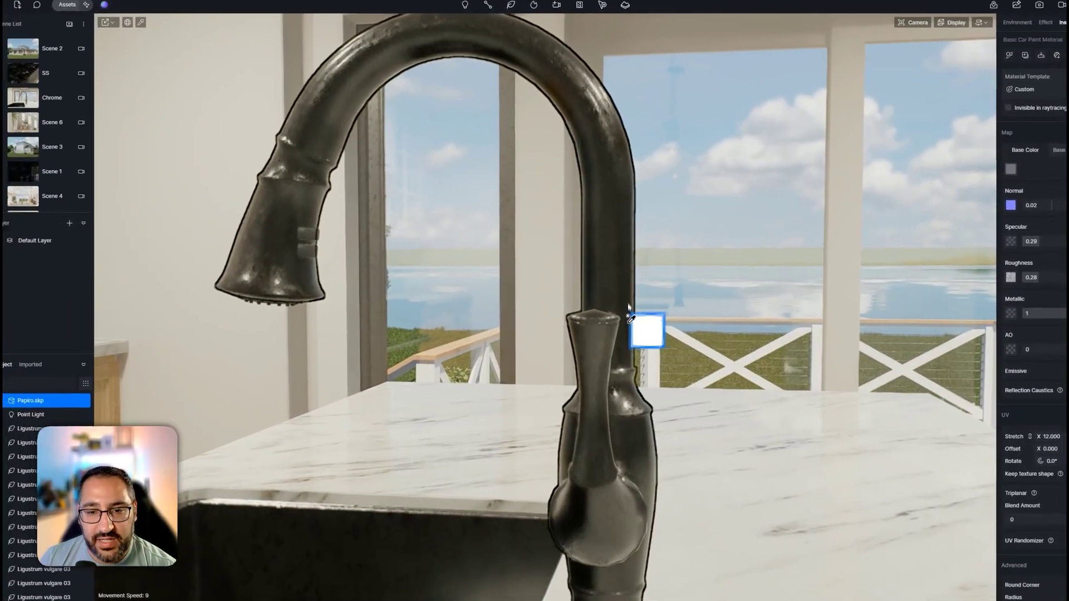
key("Escape")
Step: Switch to the browser, compare the Brizo Odin faucet's finishes including Luxe Gold and Chrome, and return to D5 Render
mouse_move(786, 590)
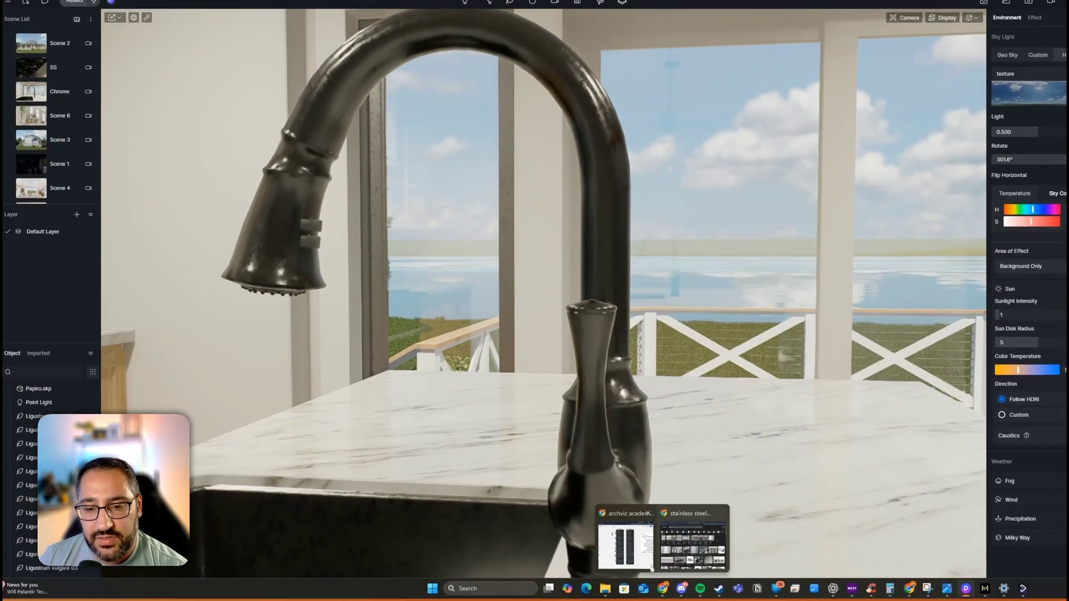
left_click(684, 552)
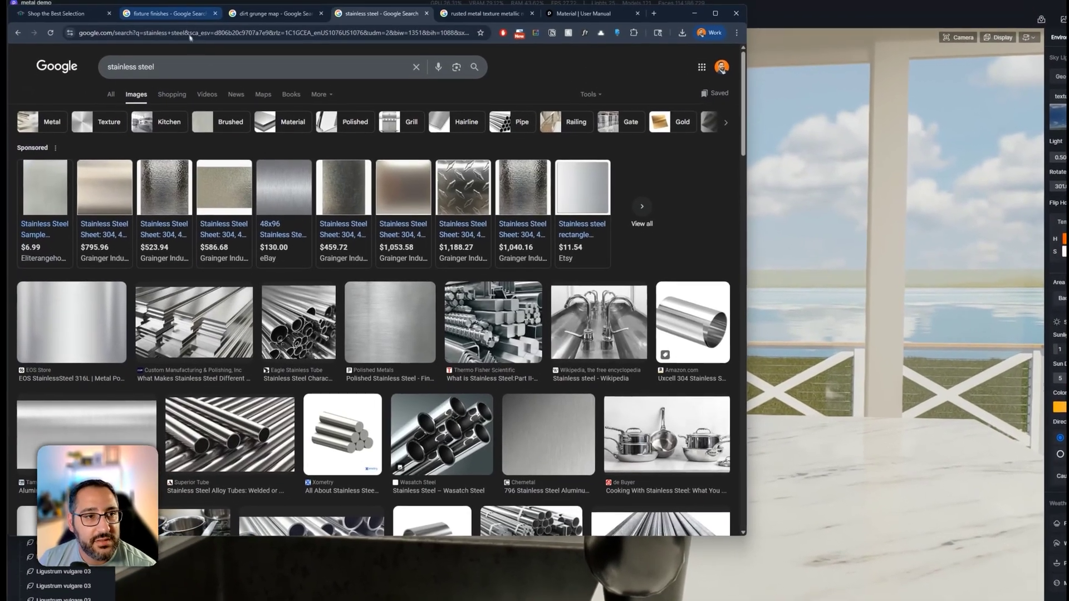
left_click(183, 16)
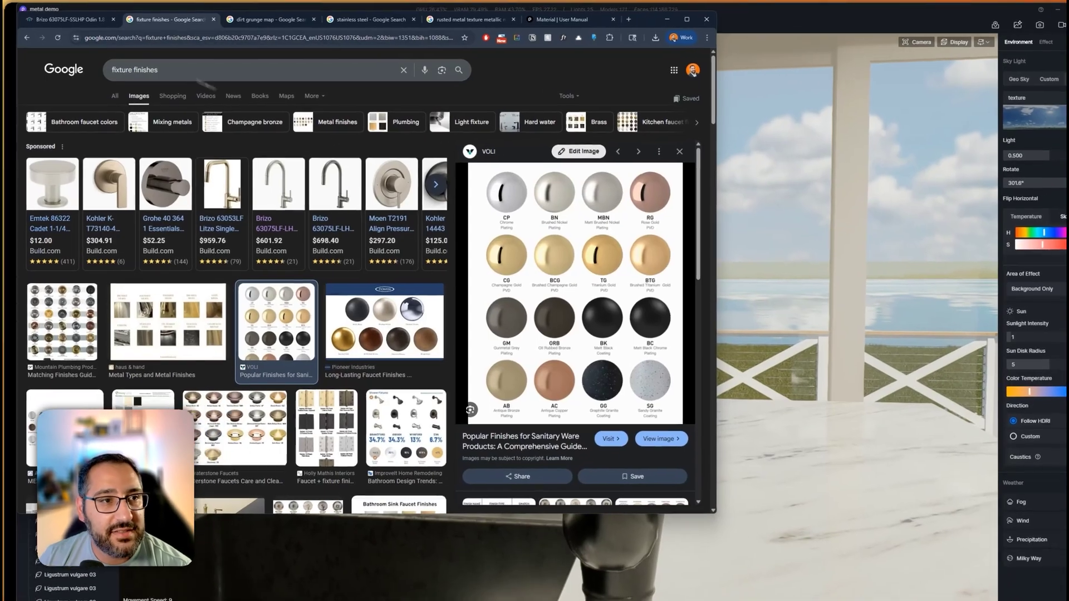
left_click(98, 23)
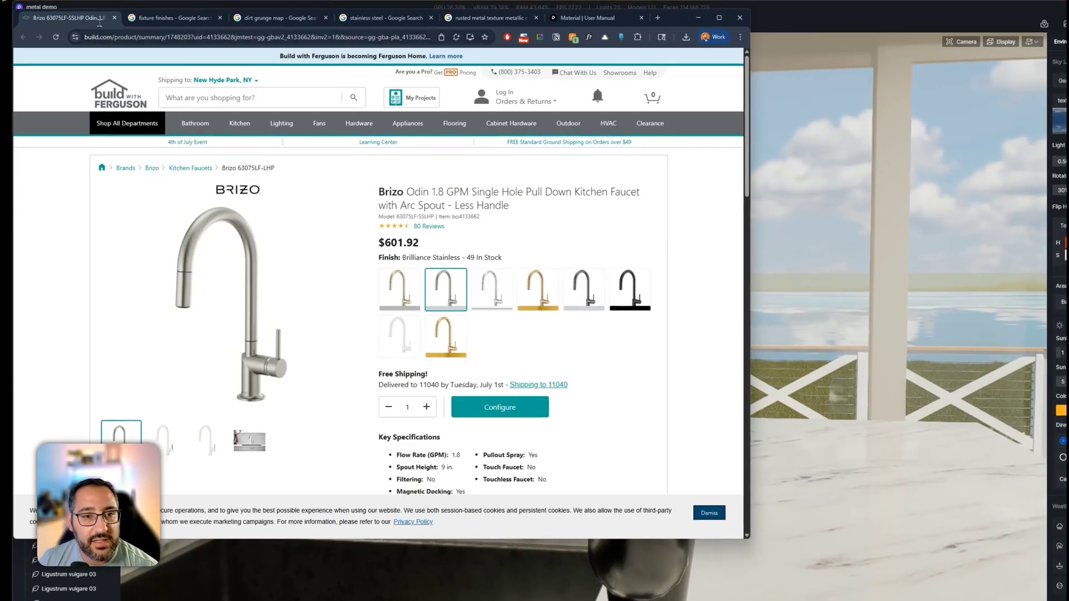
left_click(490, 293)
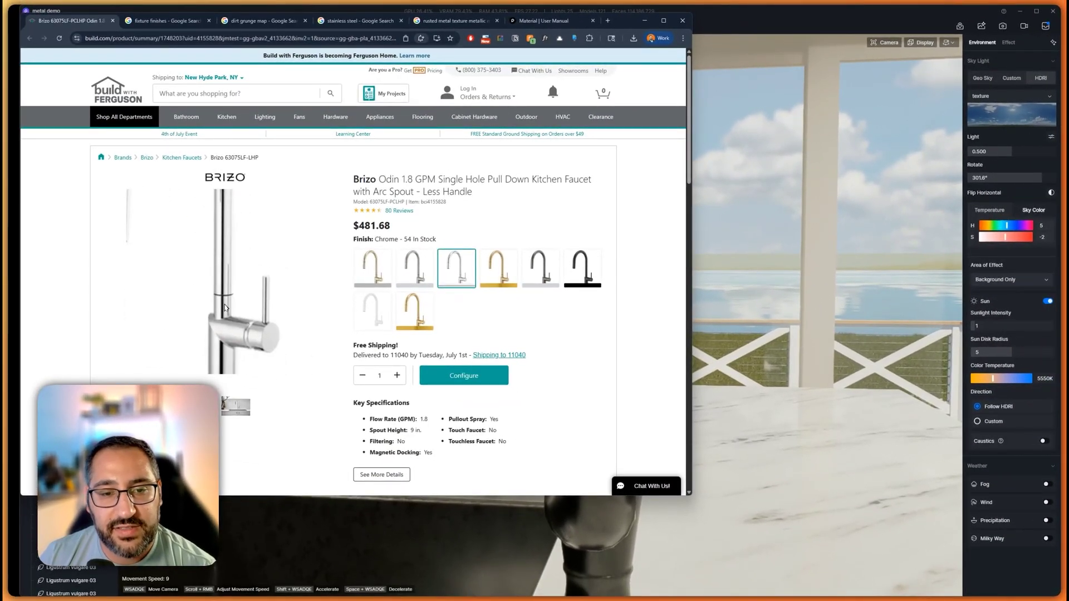
left_click(582, 269)
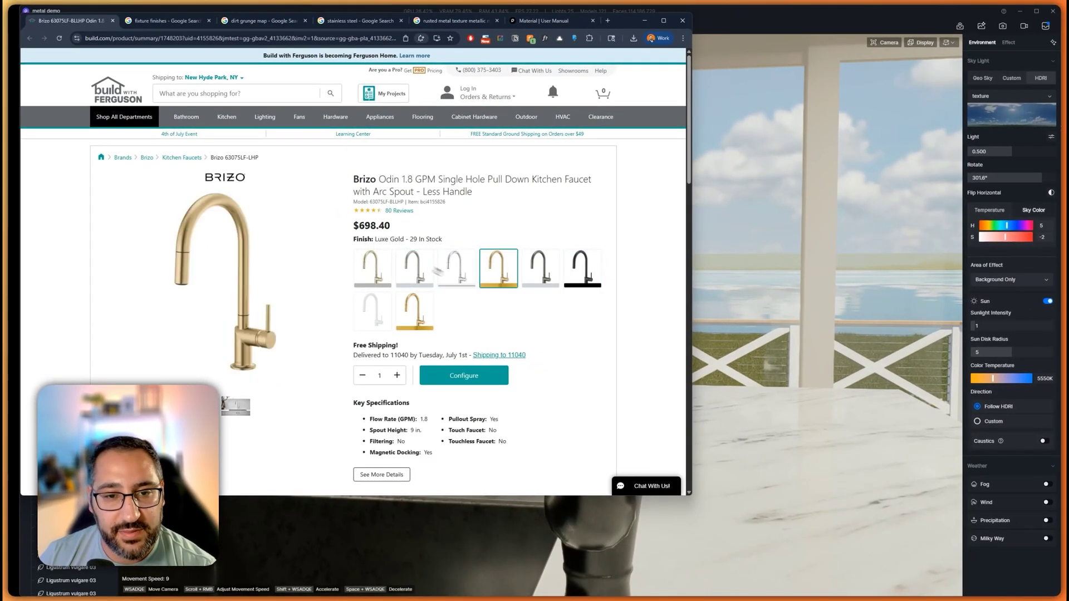
left_click(457, 268)
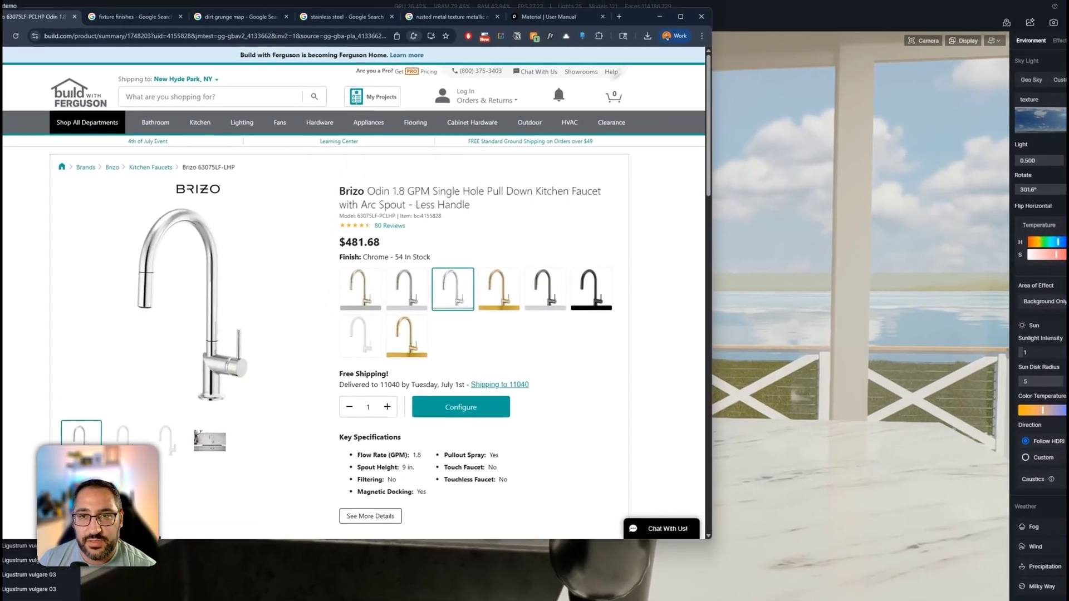
key("alt+Tab")
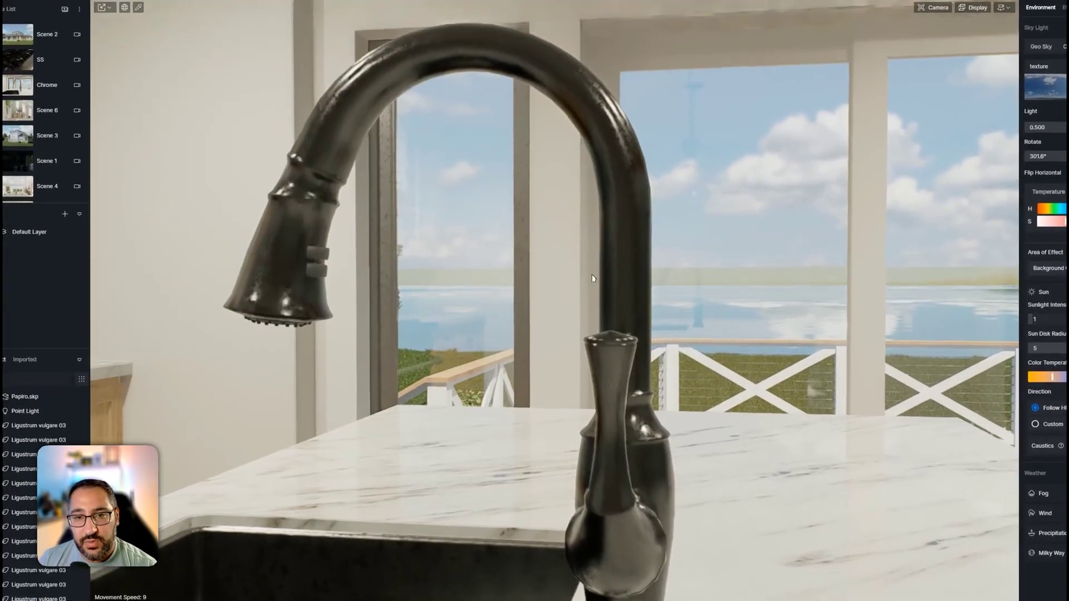
Step: Pick the faucet's material, set its roughness to 0 and change its base color to white
right_click_drag(592, 279, 598, 293)
key("i")
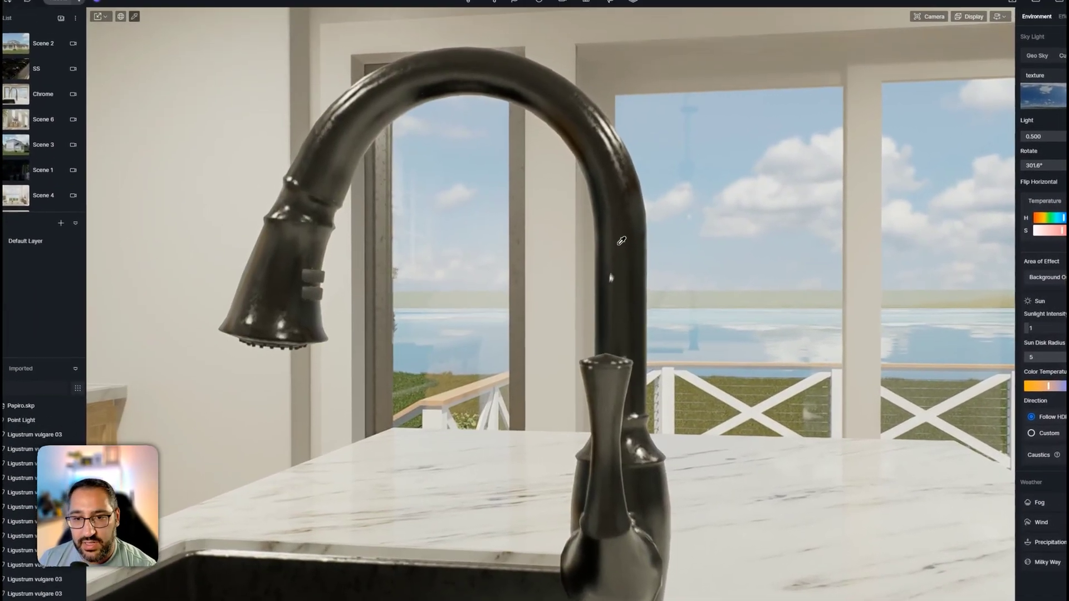
left_click(627, 253)
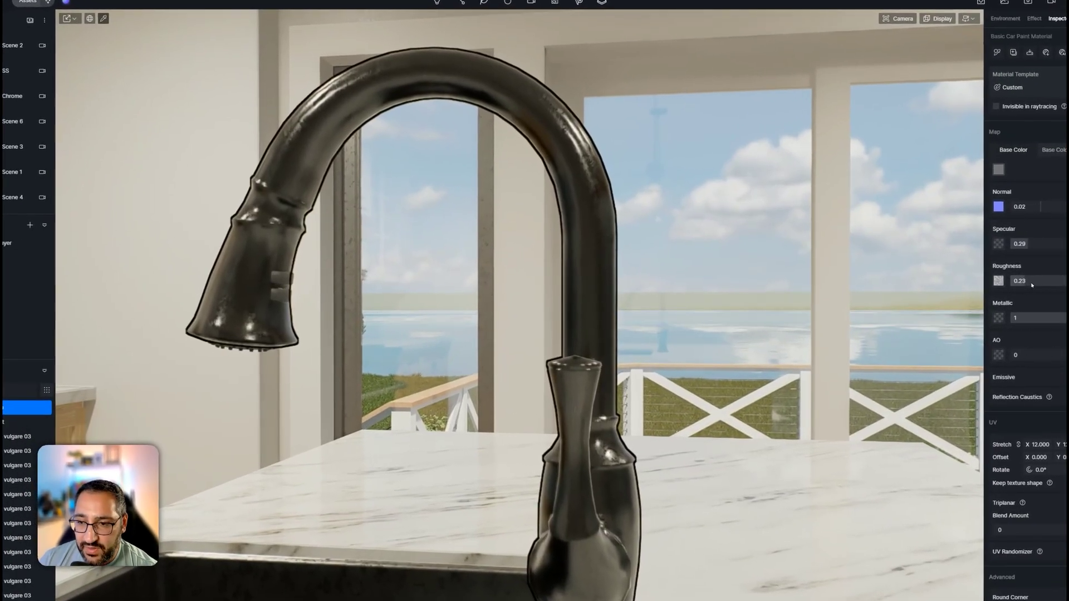
left_click_drag(1006, 284, 1001, 285)
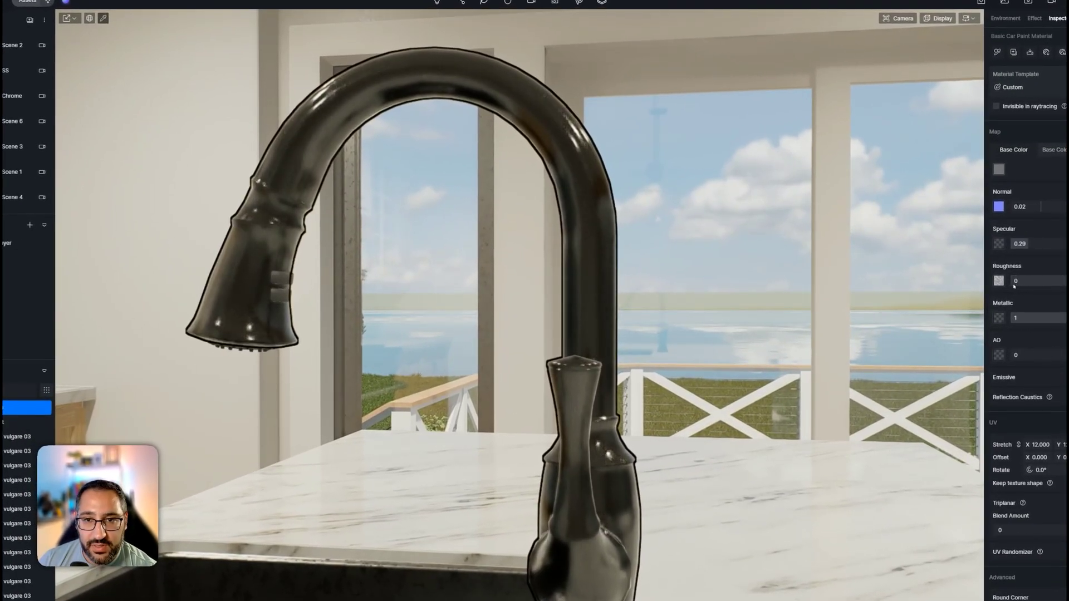
left_click(1000, 172)
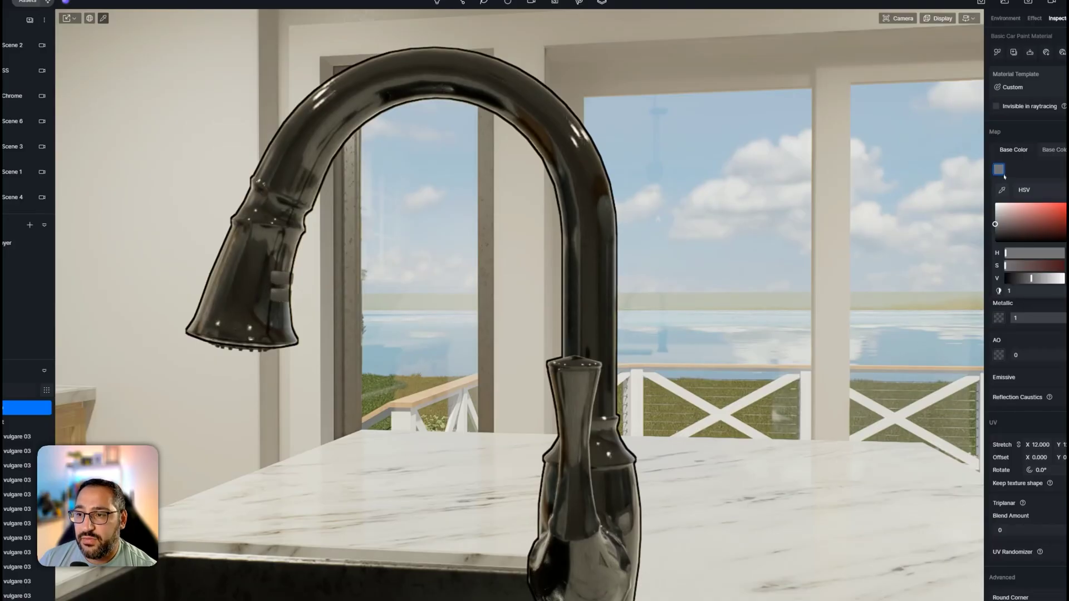
left_click_drag(1005, 222, 995, 207)
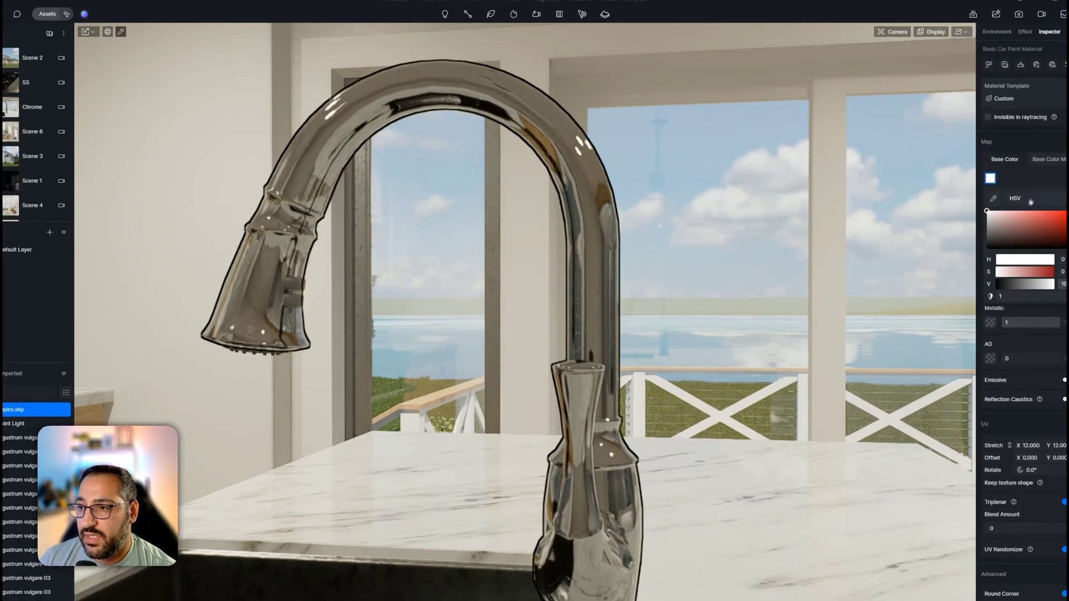
Step: In the faucet's base color map settings, test inversion, set the first adjustment to -7 and raise the B value
left_click(1035, 164)
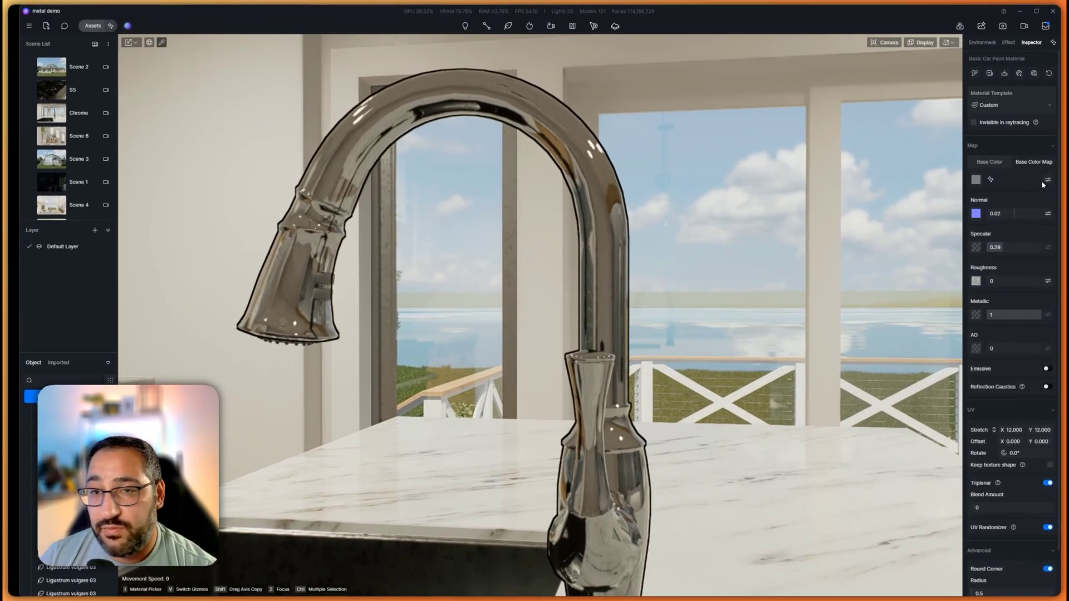
left_click(1048, 180)
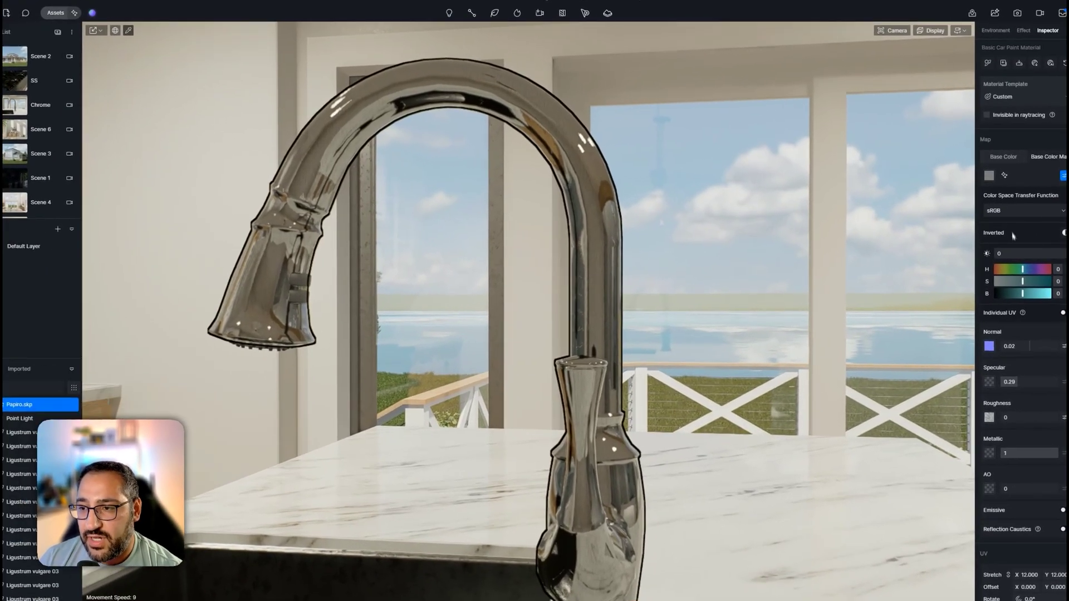
left_click(1063, 232)
left_click(1063, 233)
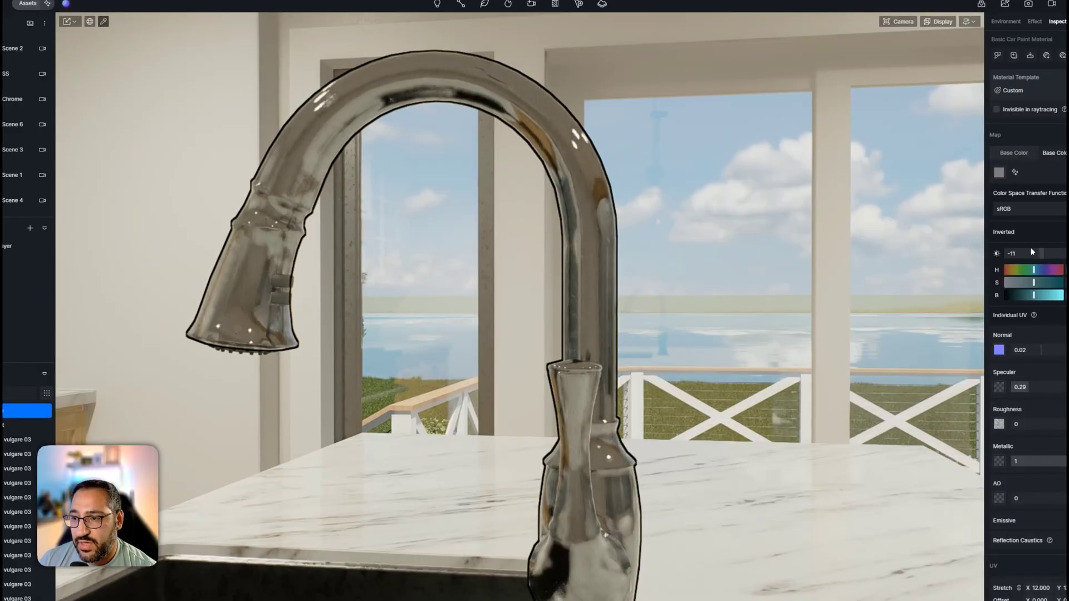
left_click_drag(1035, 295, 1031, 295)
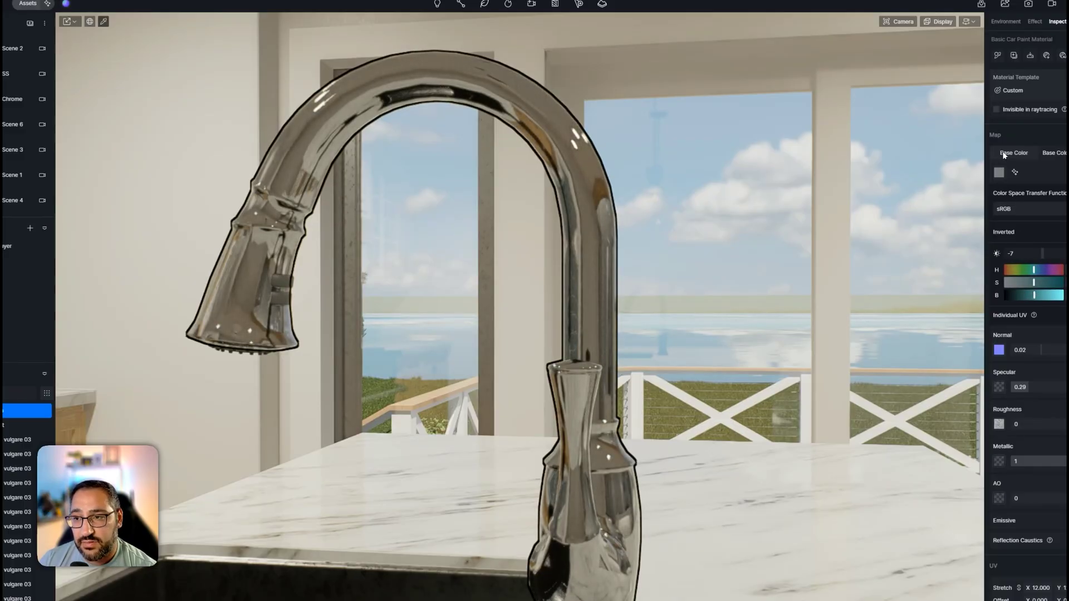
left_click(1004, 155)
key("ctrl+z")
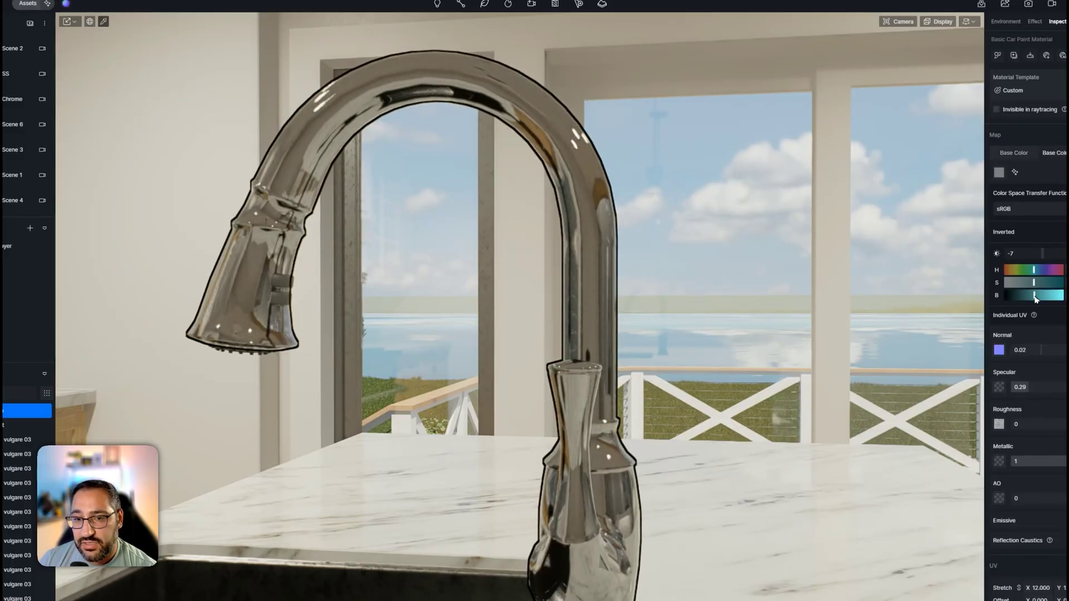
left_click_drag(1037, 299, 1044, 295)
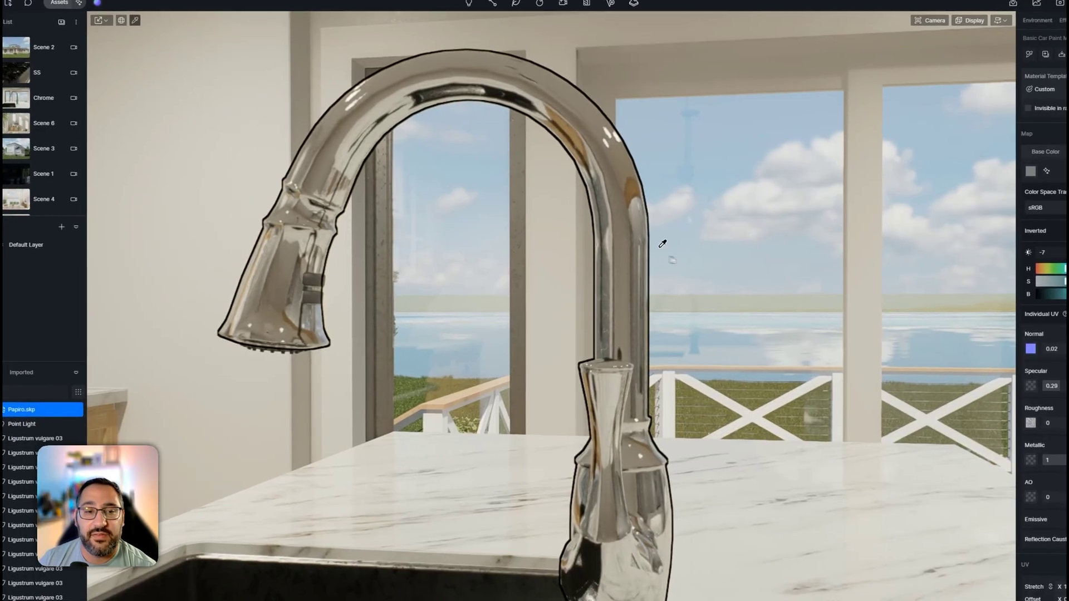
Step: View the faucet together with the sink and set the faucet material's roughness to 0.08
right_click_drag(631, 243, 597, 329)
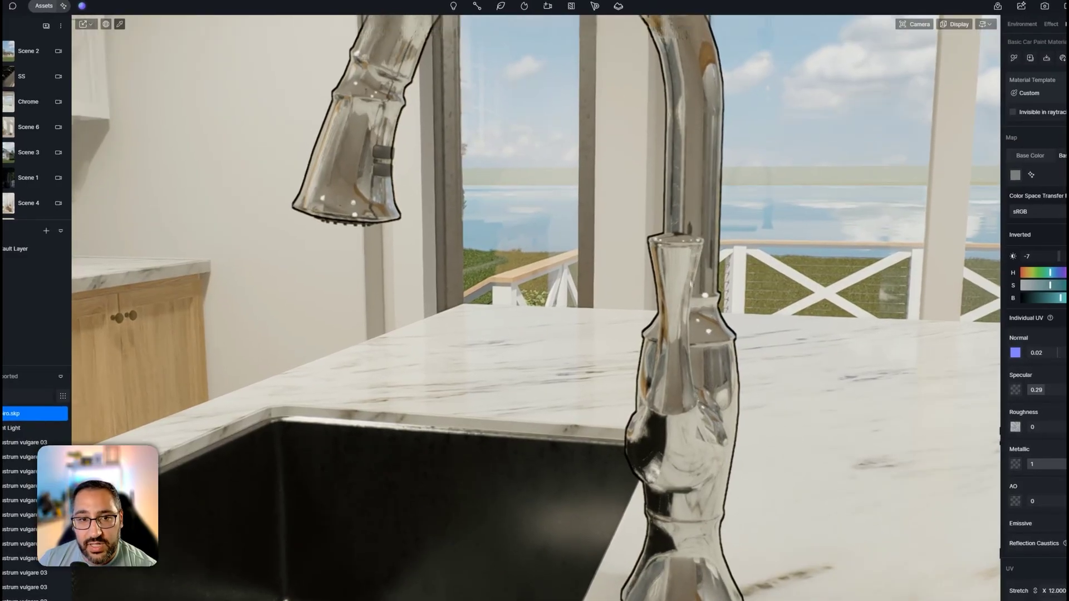
right_click_drag(691, 284, 690, 303)
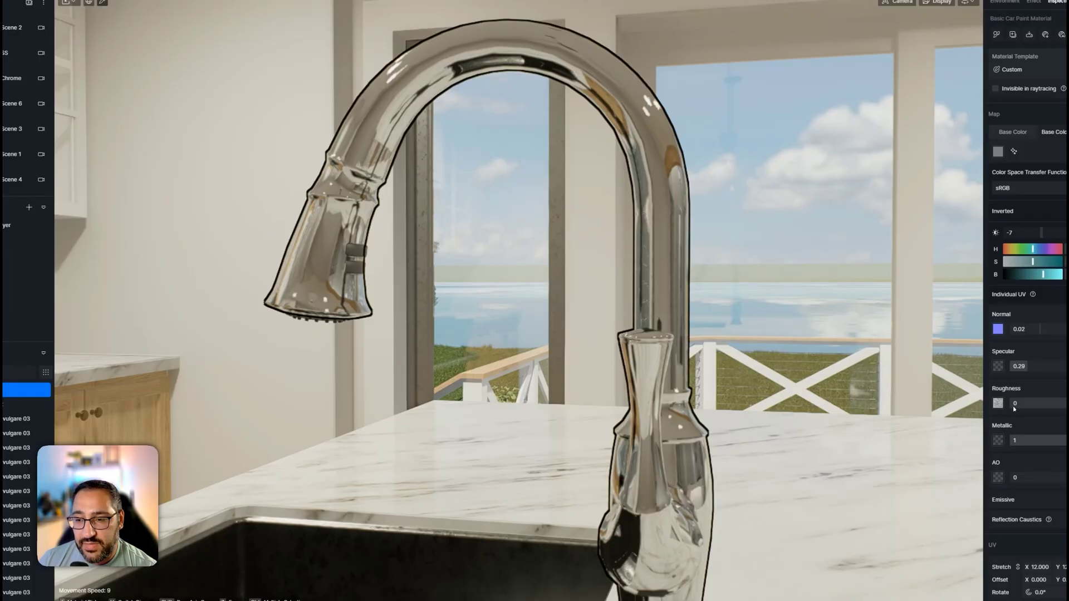
left_click_drag(1014, 409, 1018, 410)
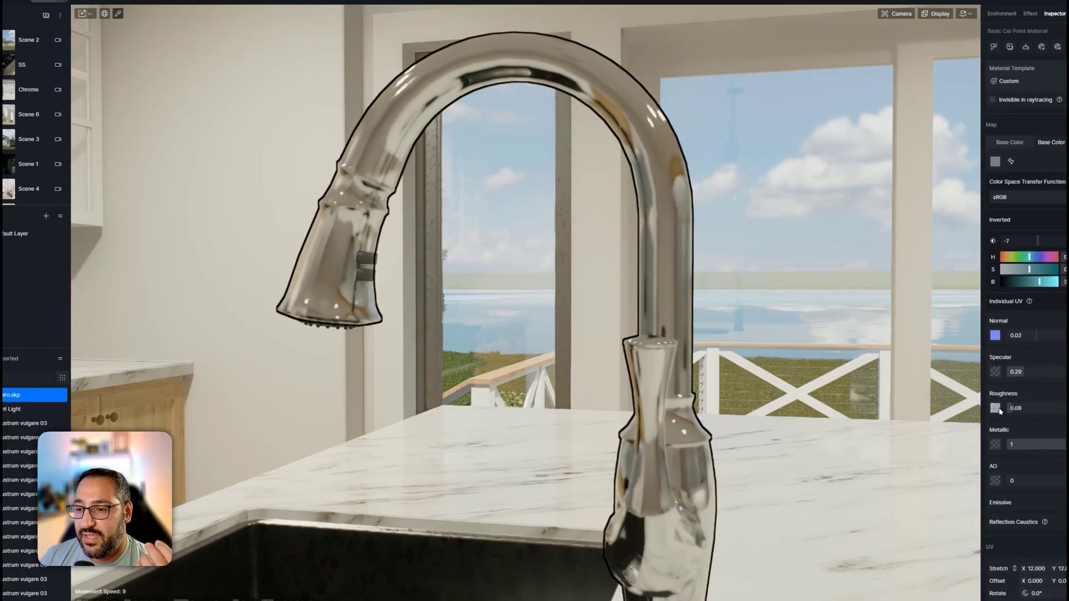
Step: Delete the faucet's roughness map, load Grungemaps0154_3_350.jpg in its place and return the material to its plain base color
right_click(976, 408)
left_click(1025, 482)
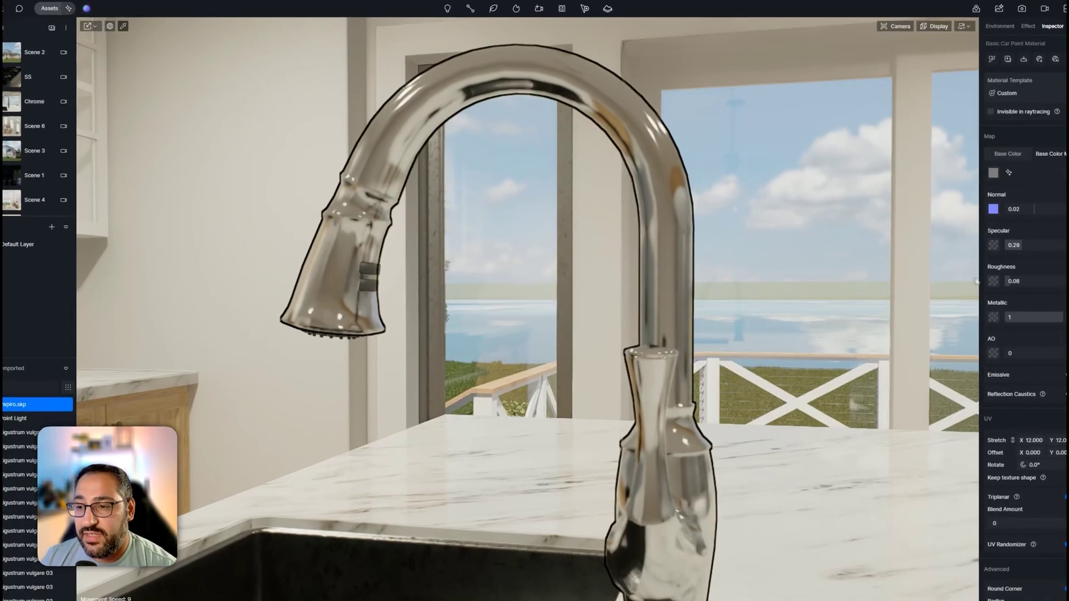
left_click(977, 280)
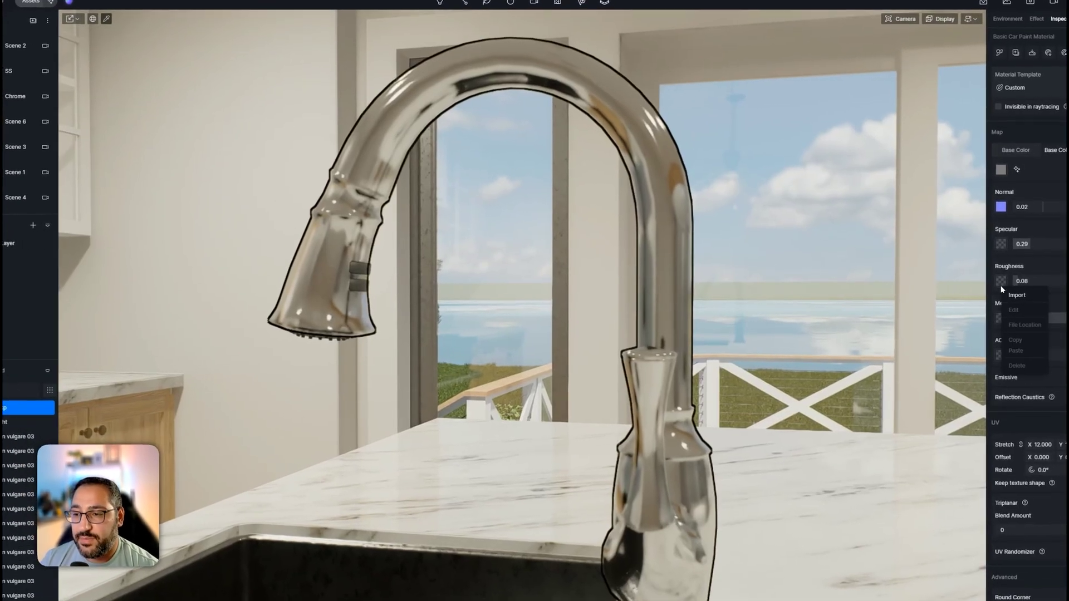
left_click(983, 276)
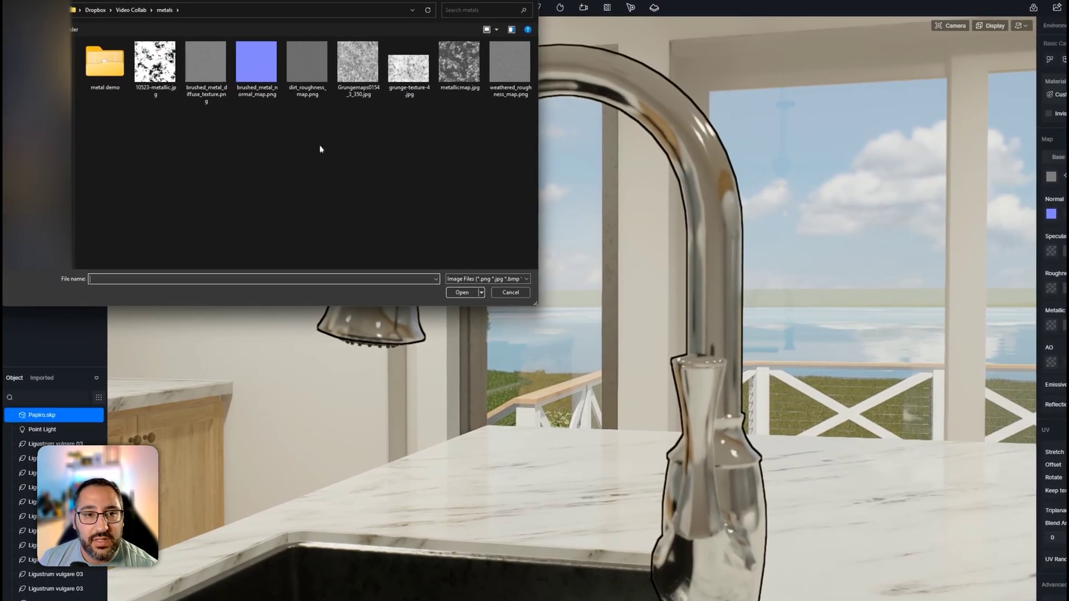
double_click(323, 58)
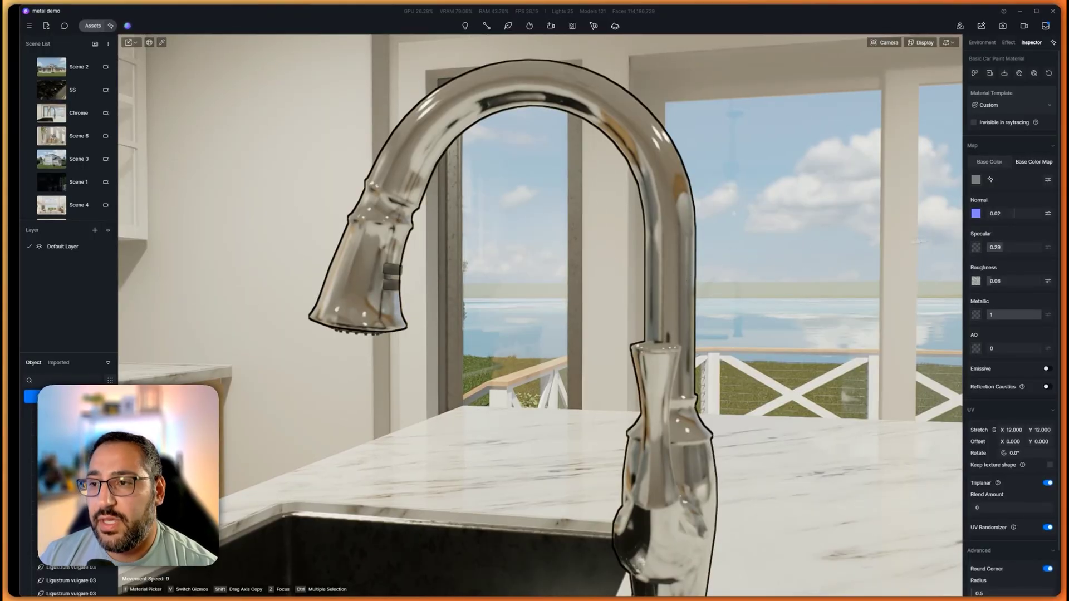
left_click(994, 164)
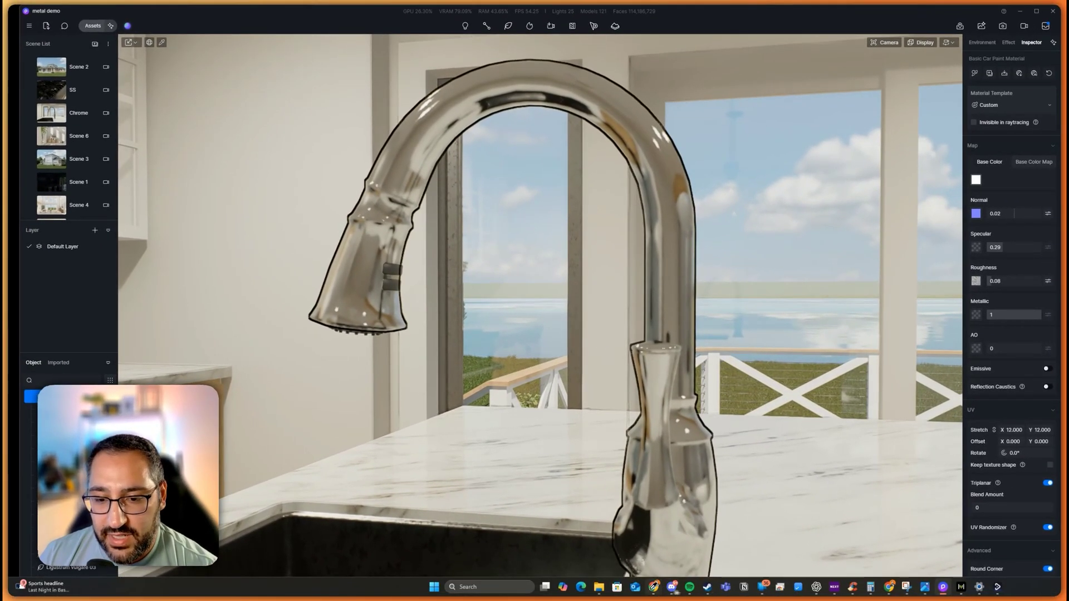
Step: Switch to the browser and compare the Brizo Odin faucet's Luxe Gold and Matte Black finishes, ending on Luxe Gold
mouse_move(654, 587)
left_click(688, 544)
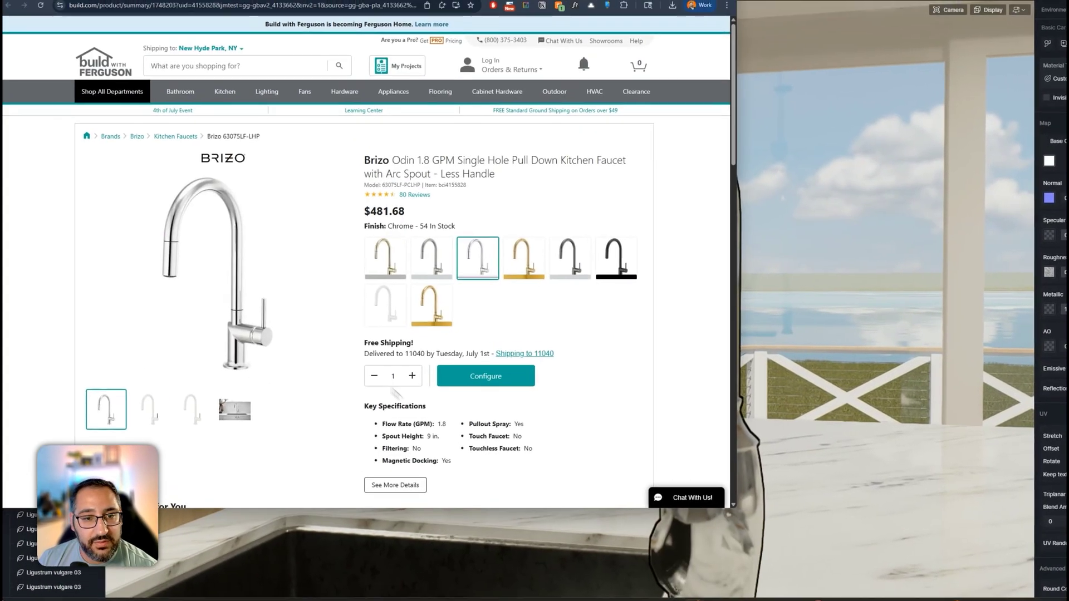
left_click(532, 262)
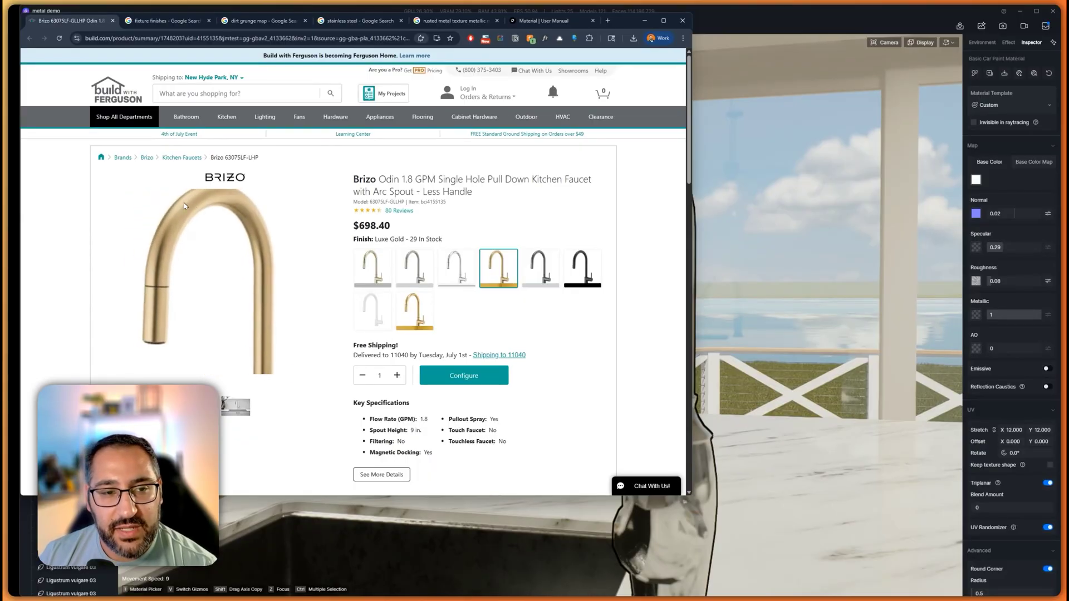
left_click(583, 268)
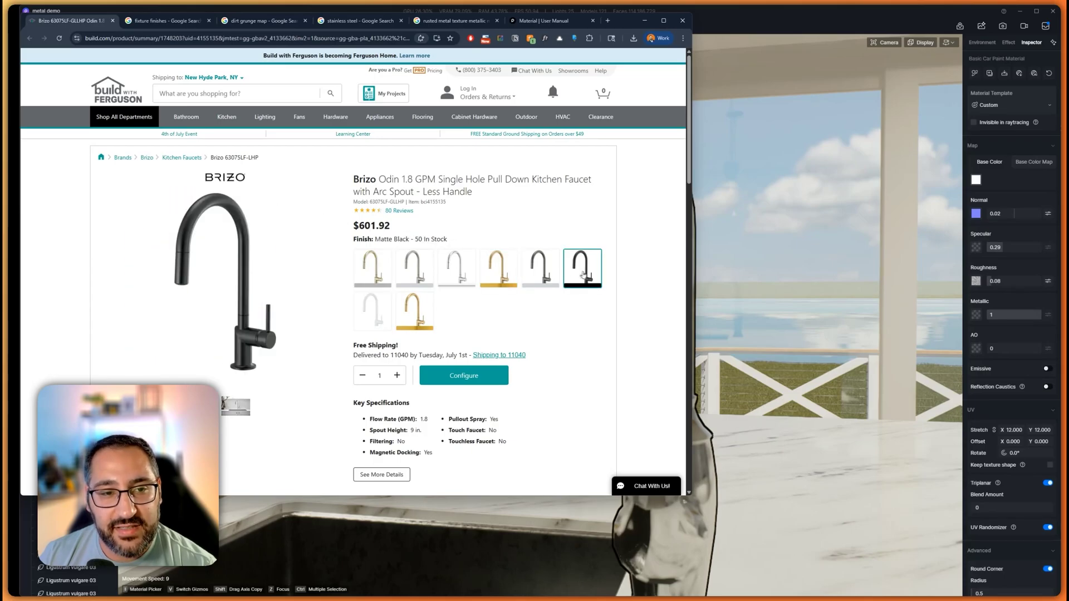
left_click(513, 273)
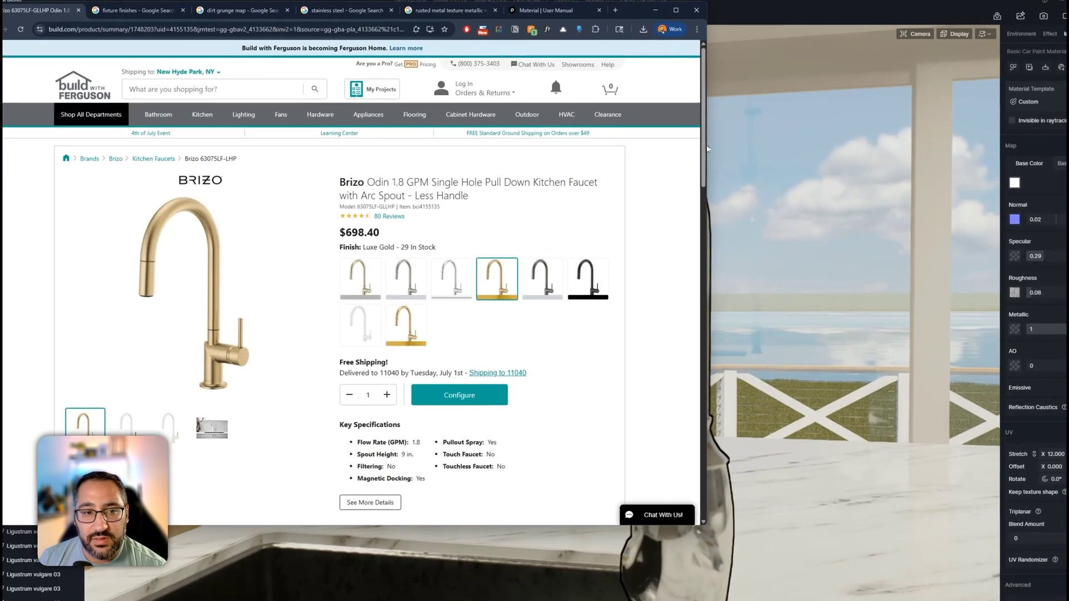
Step: Arrange the browser and D5 Render side by side so the Luxe Gold product photo stays visible next to the viewport
left_click_drag(691, 167, 367, 182)
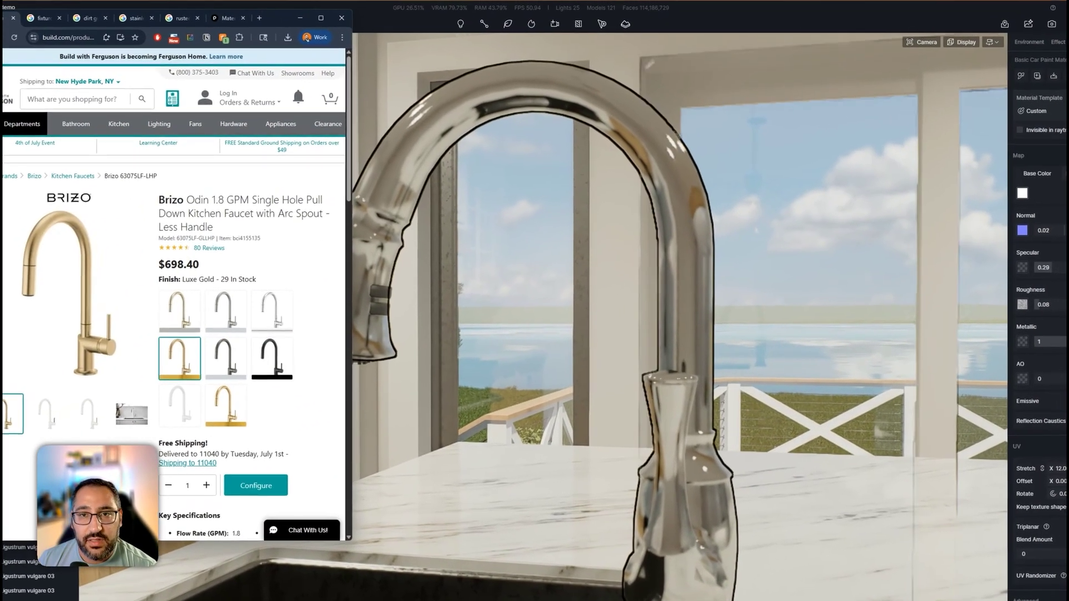
left_click(331, 4)
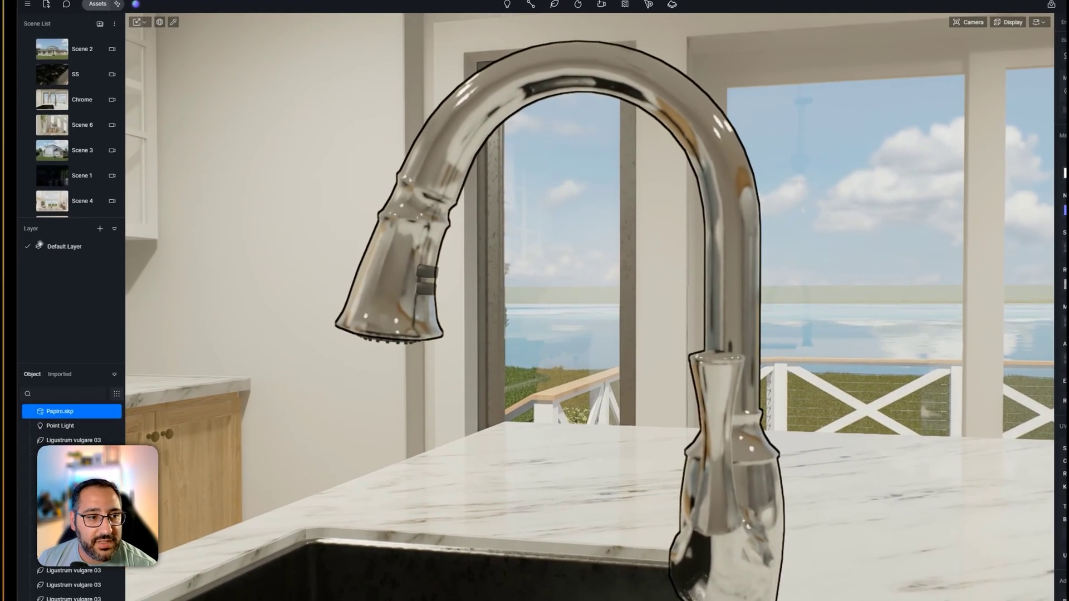
left_click_drag(3, 338, 181, 339)
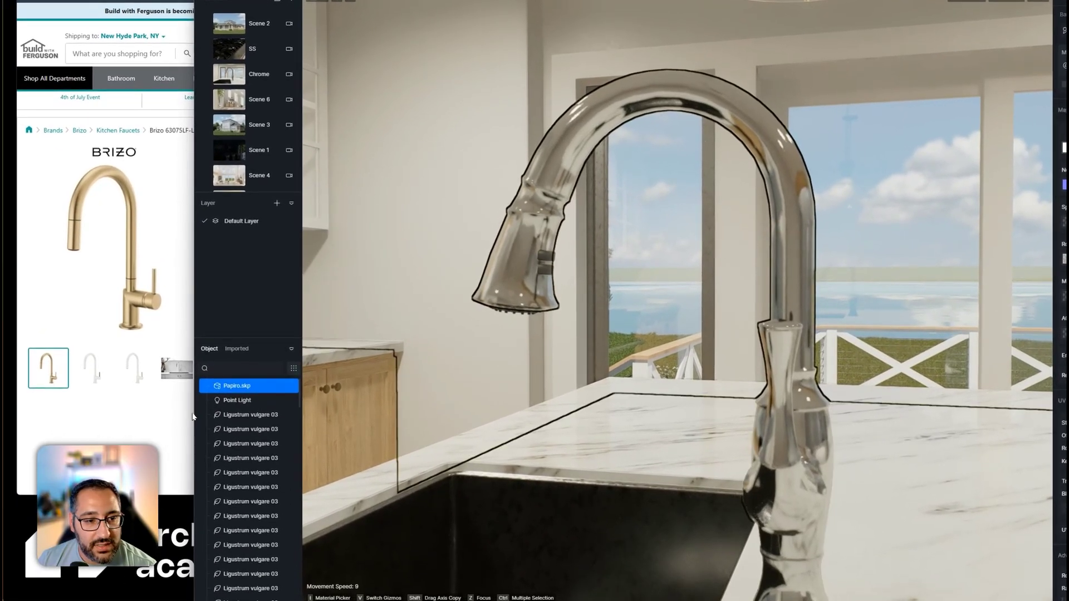
left_click_drag(192, 418, 310, 408)
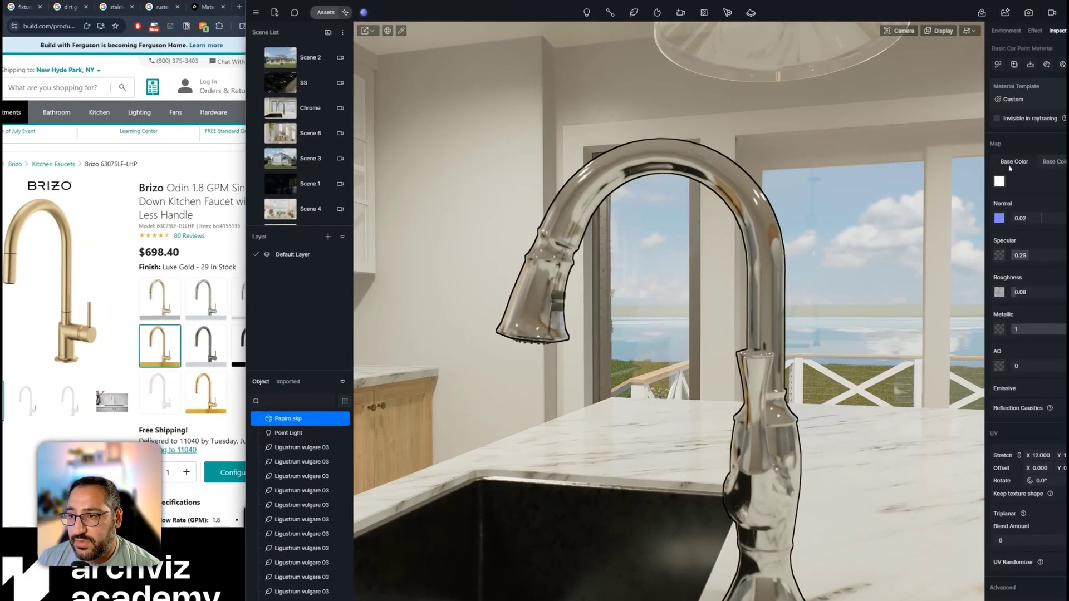
Step: Sample a gold base color for the faucet from the Luxe Gold product photo and set the roughness to 0.28
left_click(977, 179)
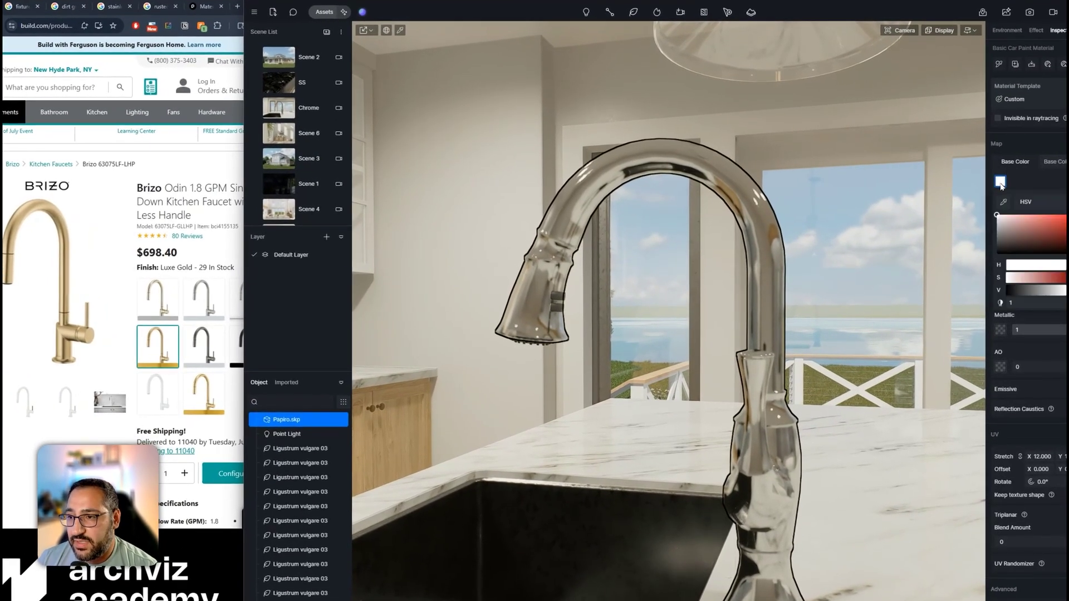
left_click(1004, 202)
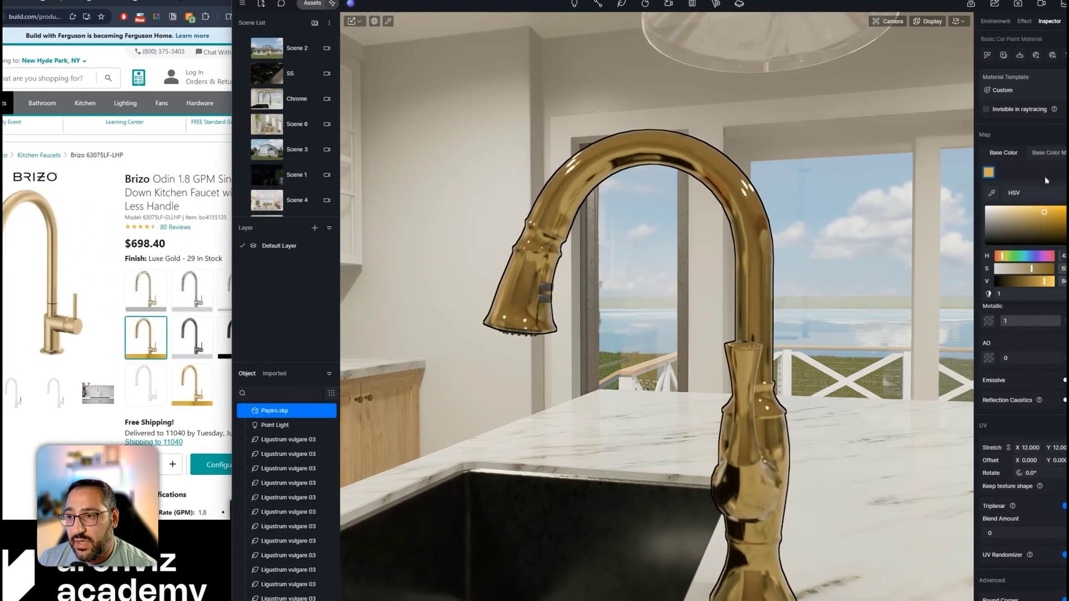
left_click(1046, 172)
left_click_drag(1004, 283, 1019, 287)
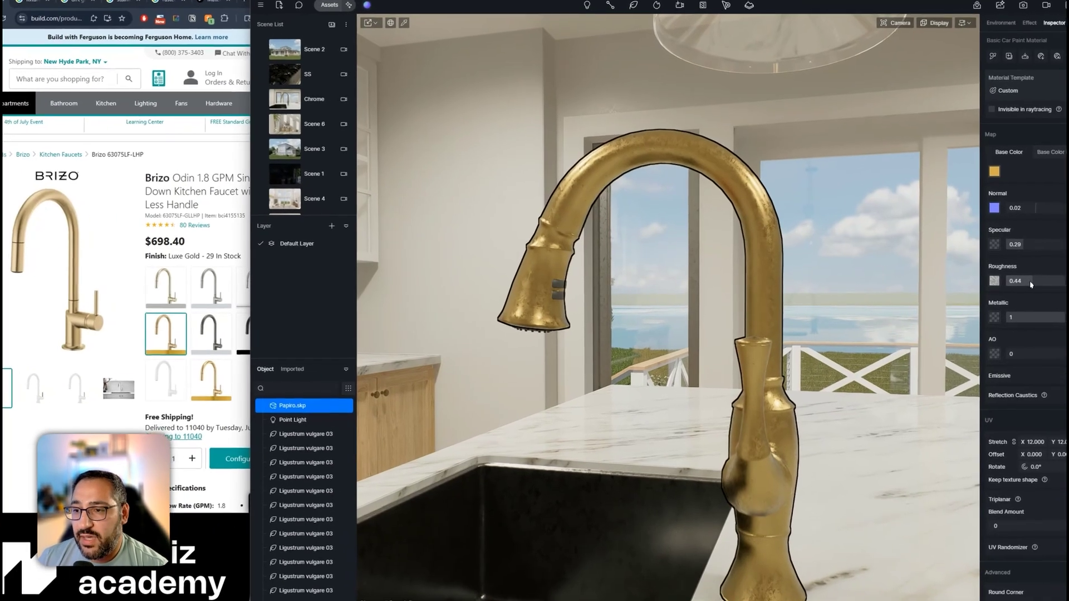
left_click_drag(1011, 284, 1006, 286)
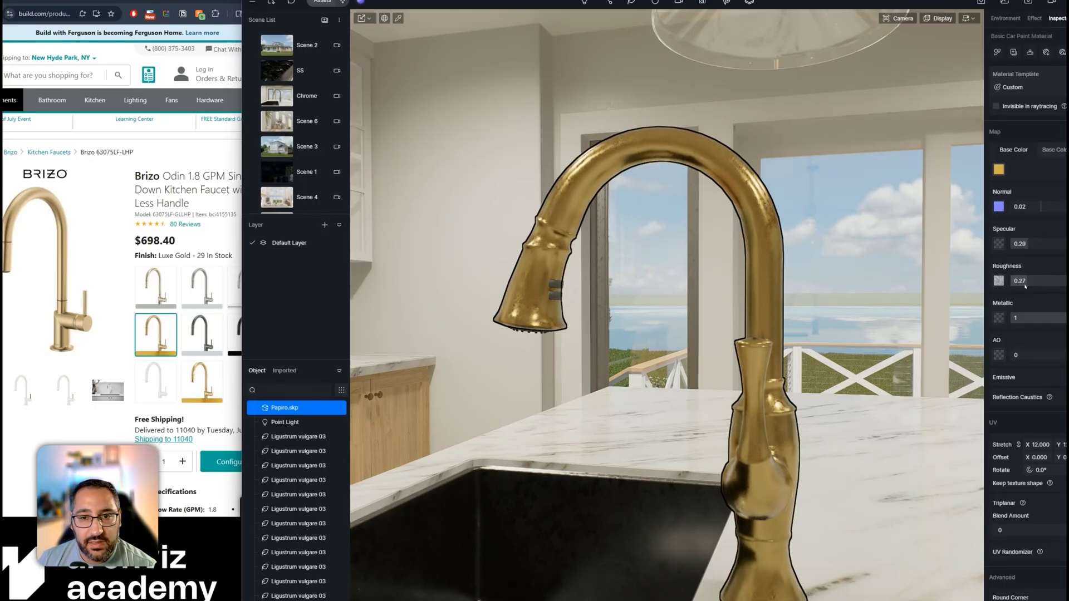
scroll(704, 270, "down", 3)
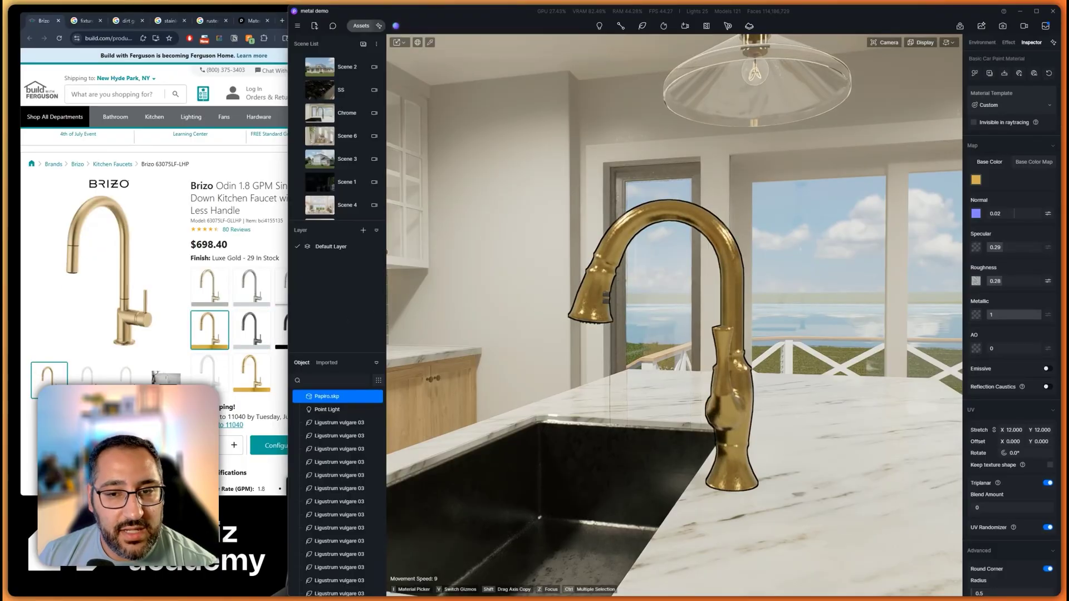
Step: View the Matte Black finish on the product page, reselect Luxe Gold, and set the faucet's base color to black
left_click(281, 332)
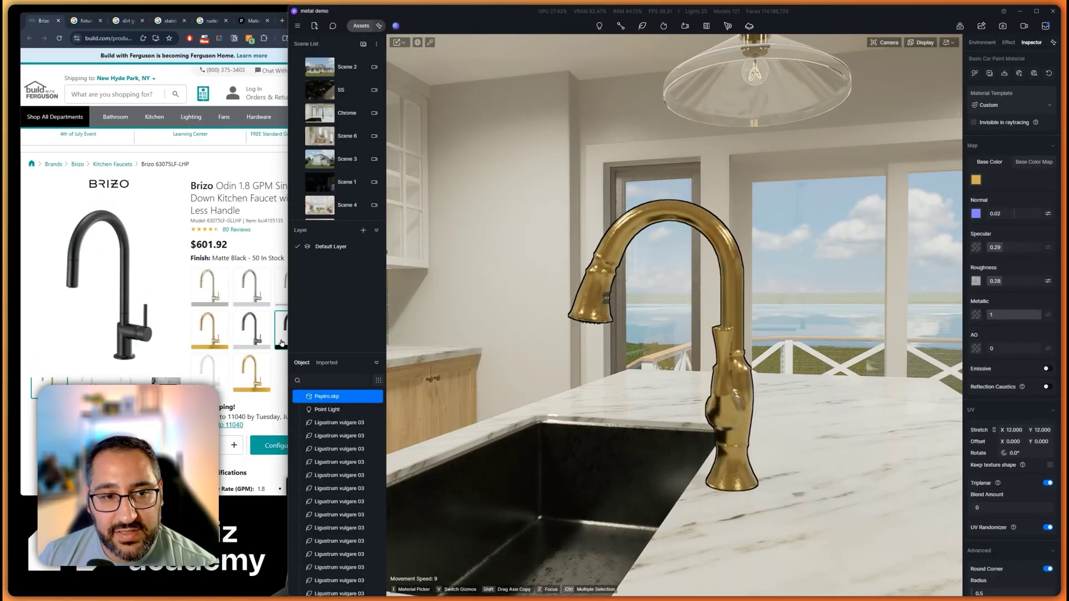
left_click(210, 330)
left_click(976, 179)
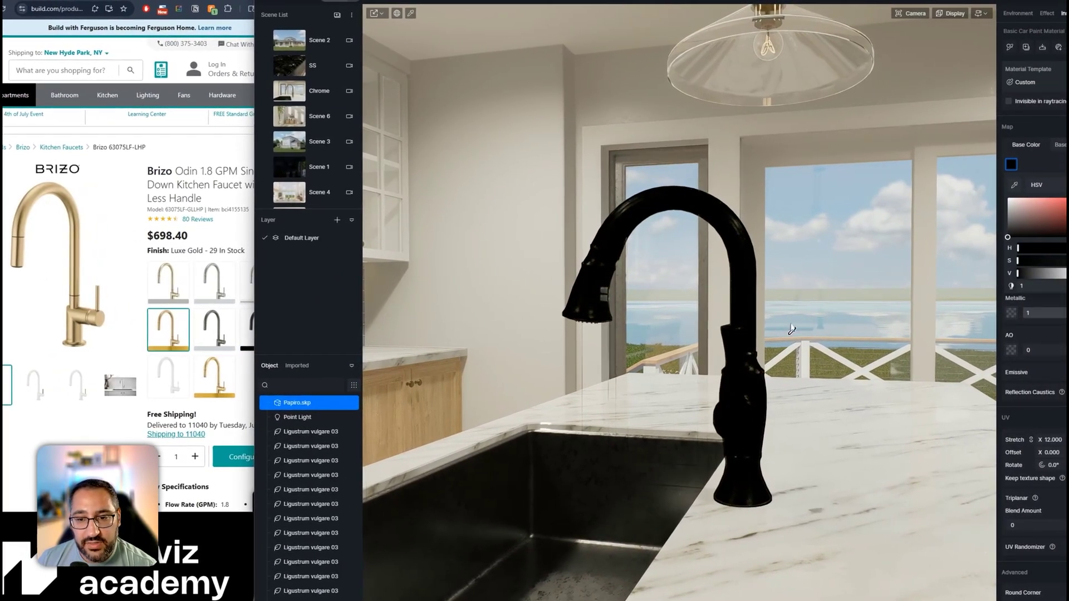
left_click(1053, 303)
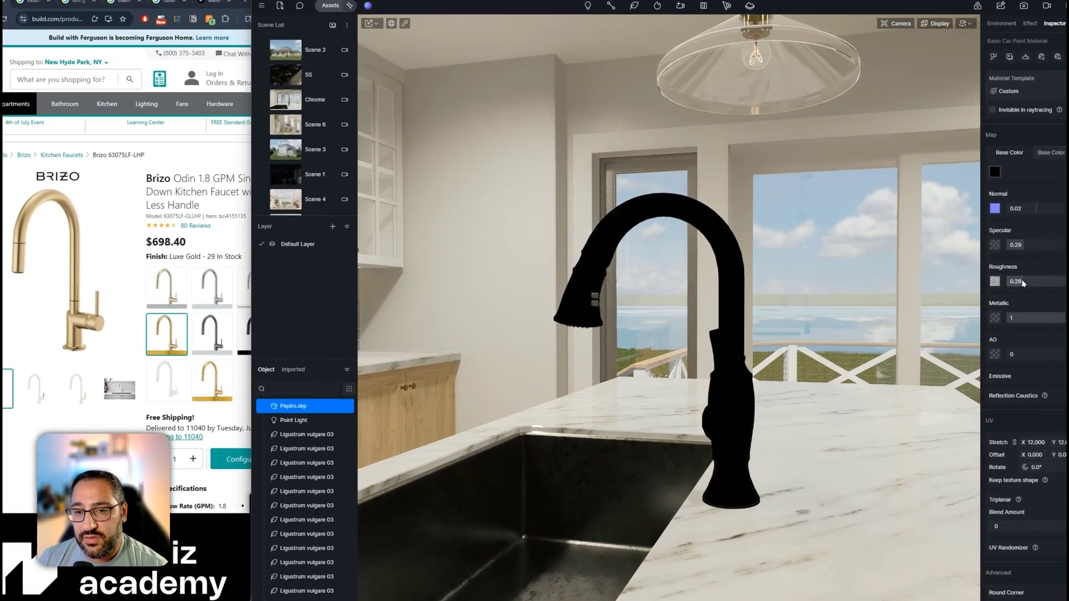
Step: Lighten the faucet's black base color to a very dark grey and set the roughness to 0.68
left_click_drag(1002, 282, 997, 284)
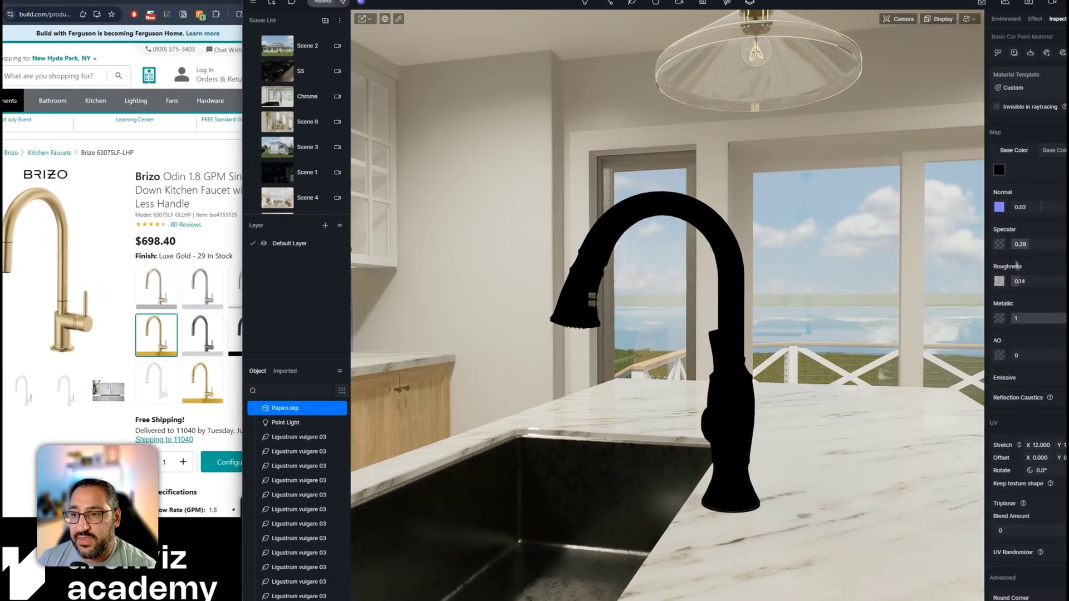
left_click(1000, 170)
left_click_drag(999, 232, 996, 235)
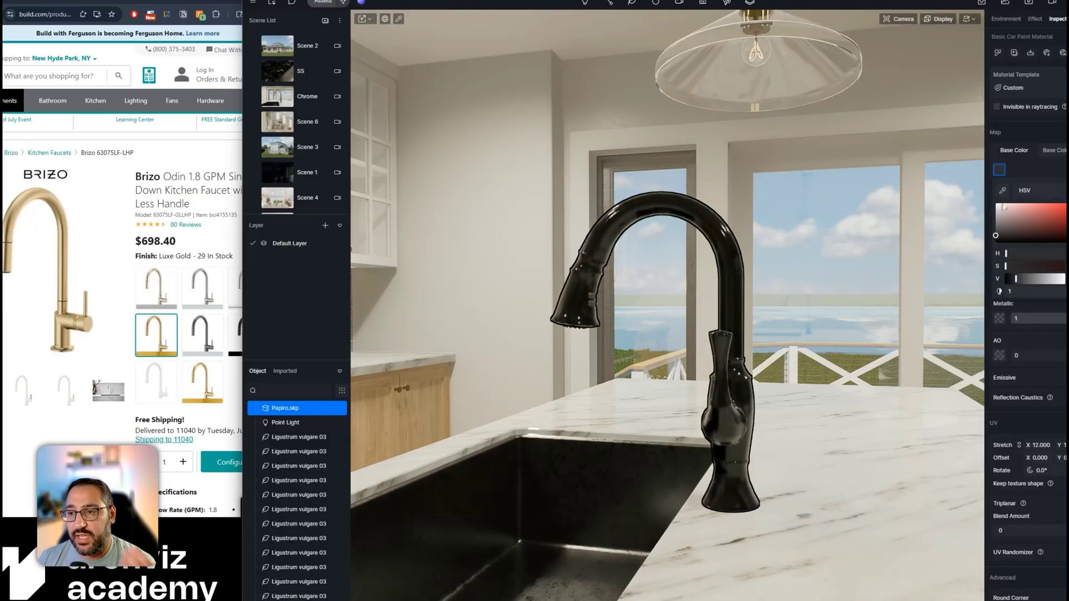
left_click(1026, 177)
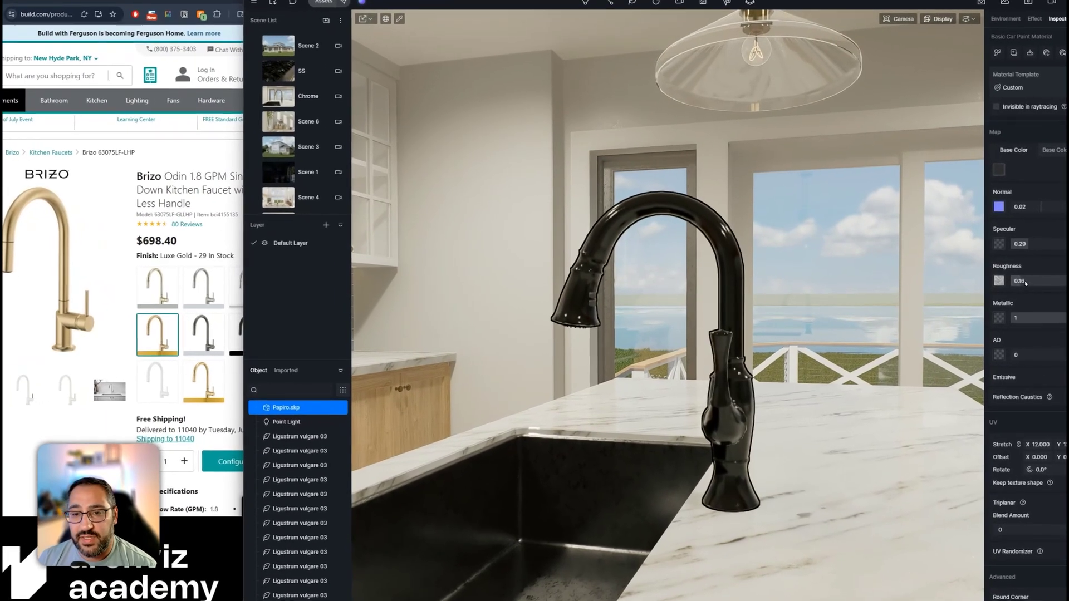
left_click_drag(999, 283, 1010, 283)
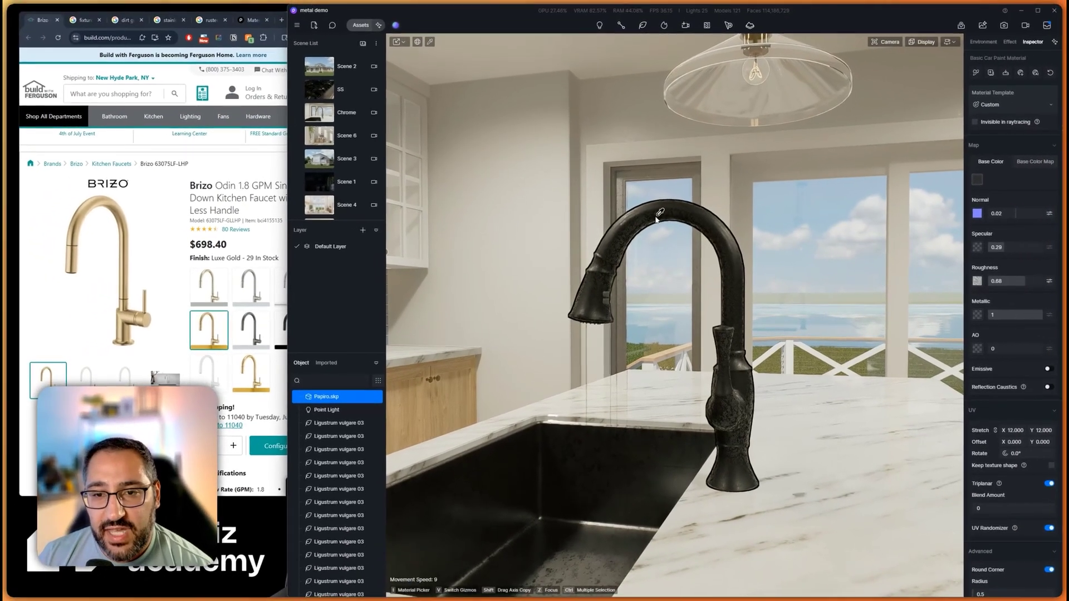
Step: Give the faucet's roughness map its own individual UV and set its stretch to 3
scroll(593, 203, "up", 3)
scroll(604, 195, "up", 2)
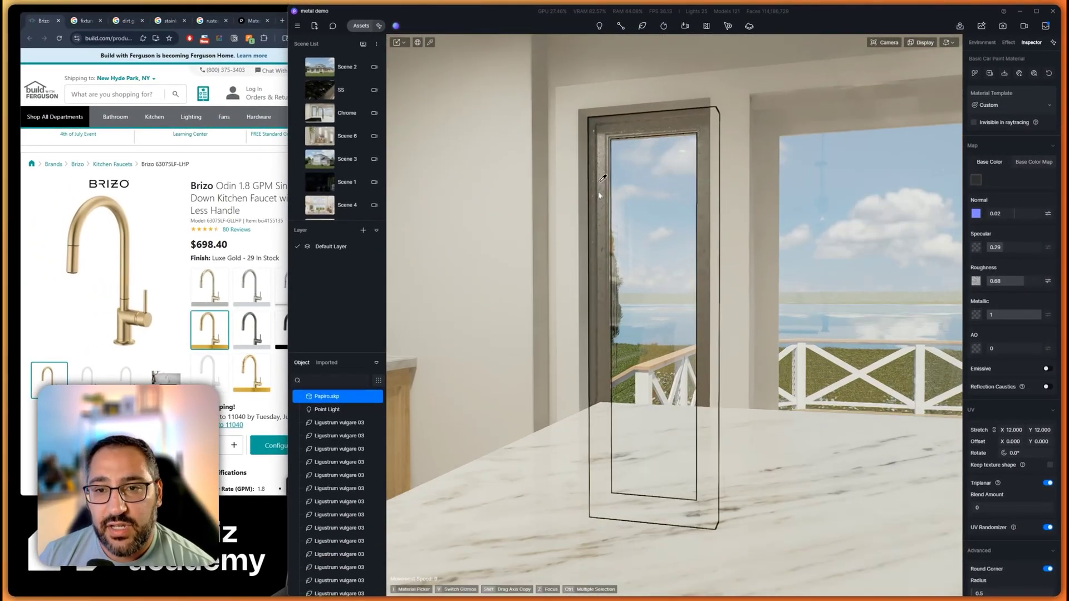
scroll(606, 188, "down", 1)
left_click(618, 195)
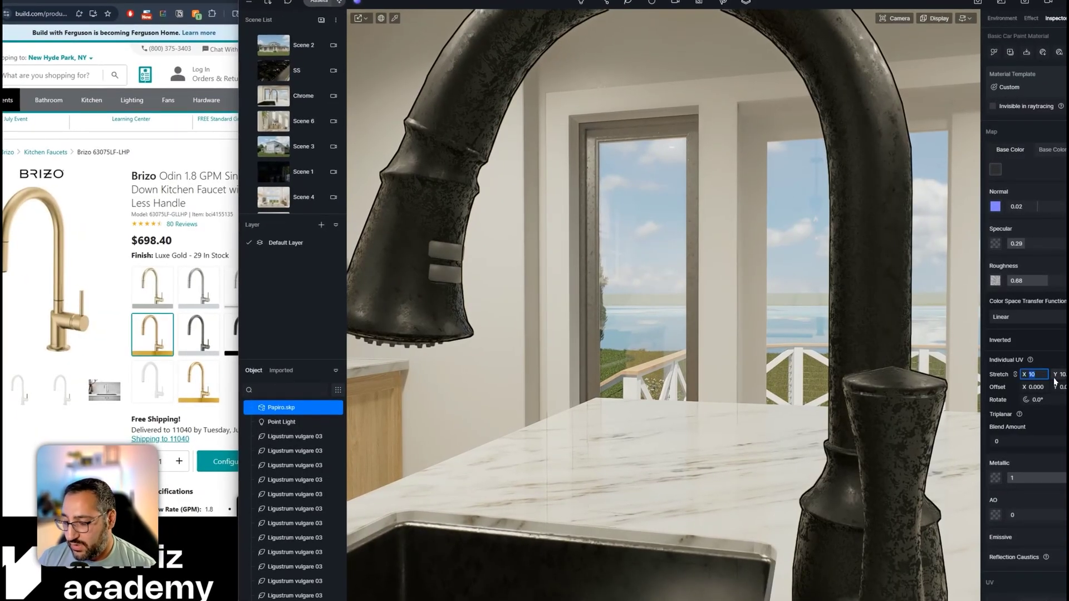
type("3")
key("Return")
scroll(847, 343, "down", 2)
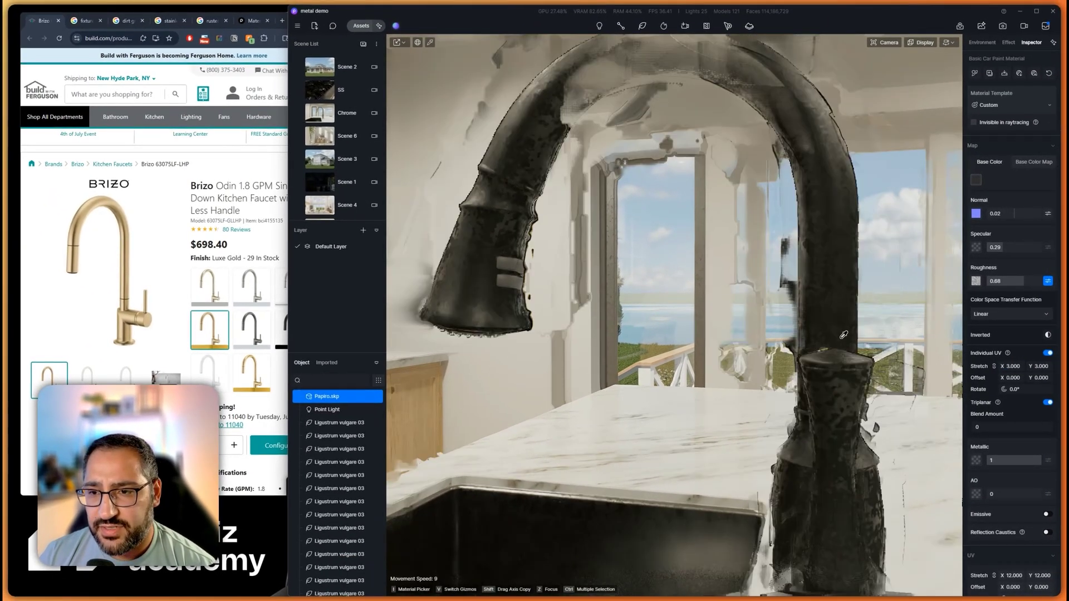
scroll(843, 335, "down", 5)
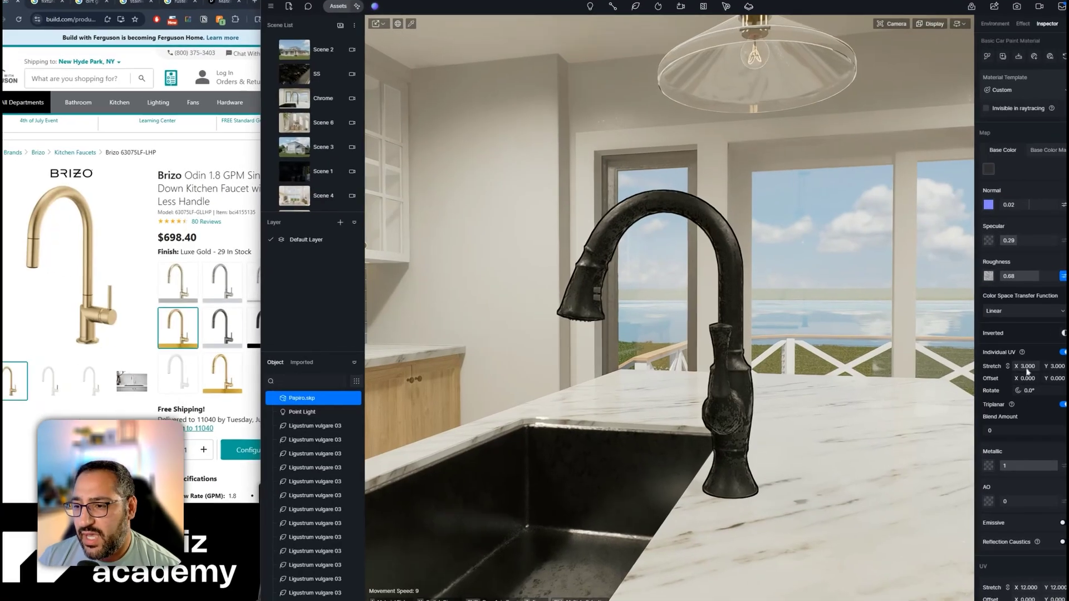
Step: Try a roughness map stretch of 20, set it to 40, and set the faucet's roughness to 0.6
left_click(1016, 366)
type("20")
key("Return")
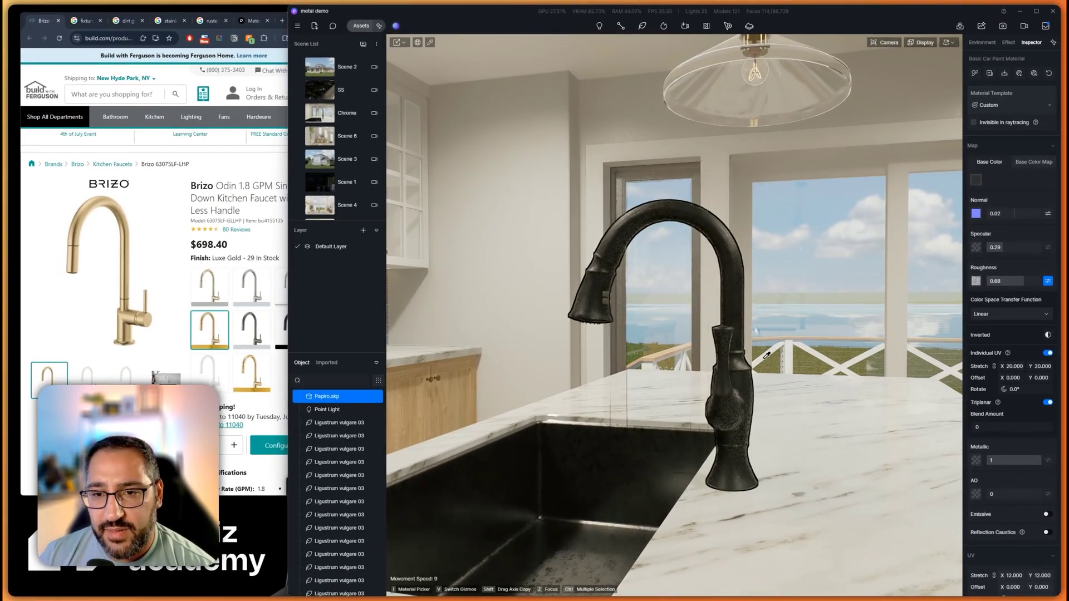
scroll(741, 314, "up", 4)
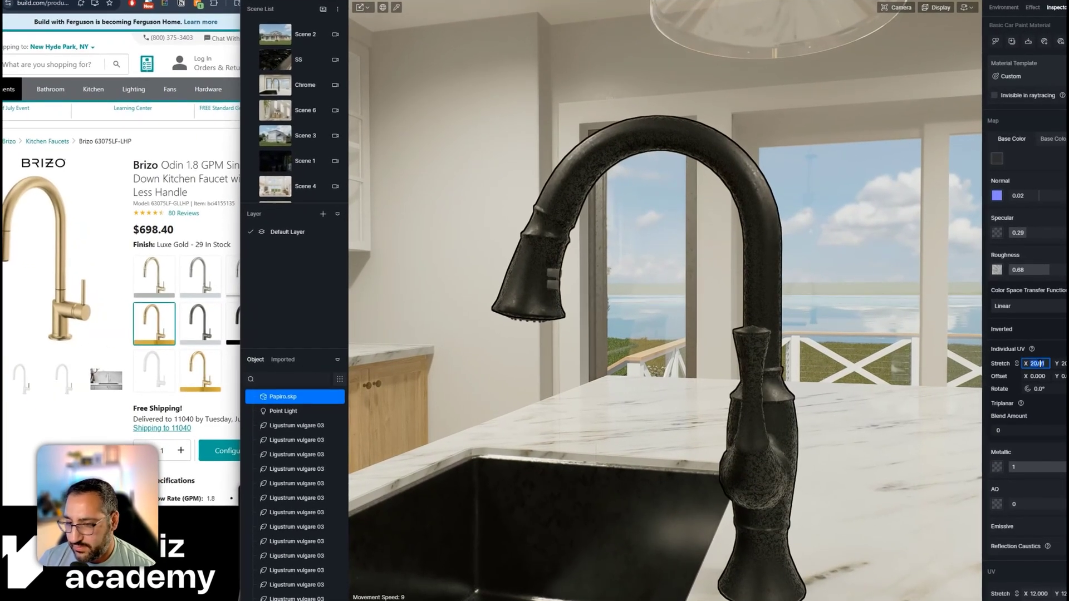
type("40")
key("Return")
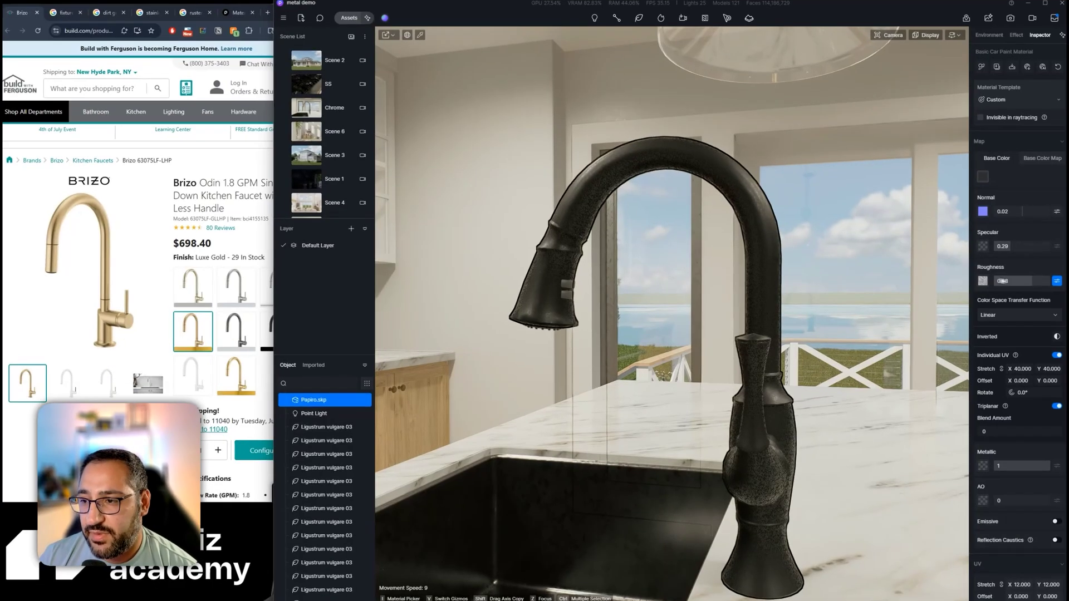
mouse_move(1027, 284)
left_mouse_down()
mouse_move(1010, 285)
mouse_move(1031, 288)
mouse_move(1022, 288)
left_mouse_up()
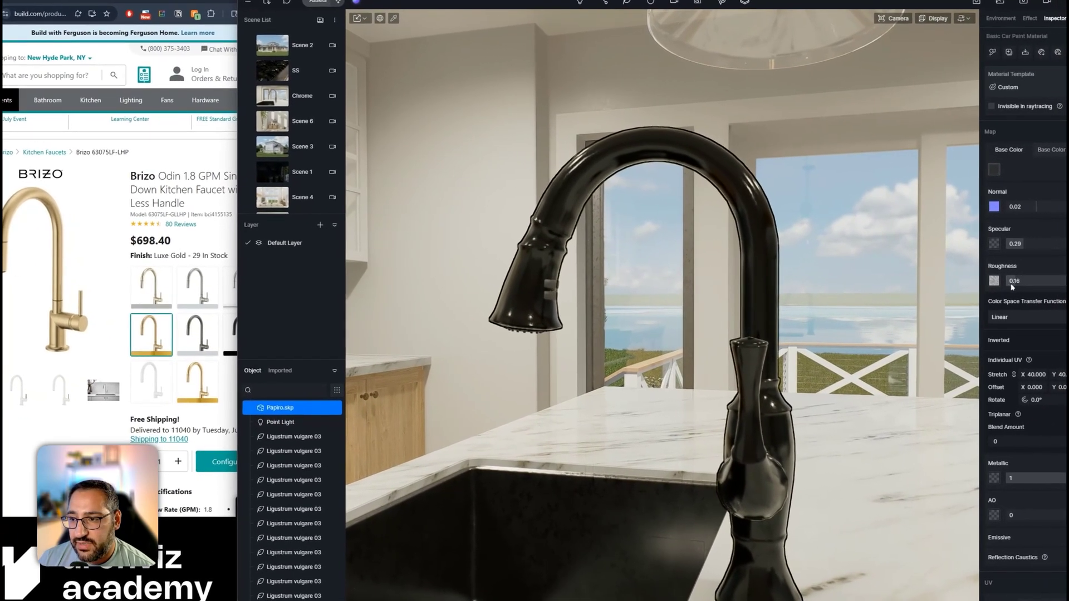
left_click_drag(1013, 286, 1063, 287)
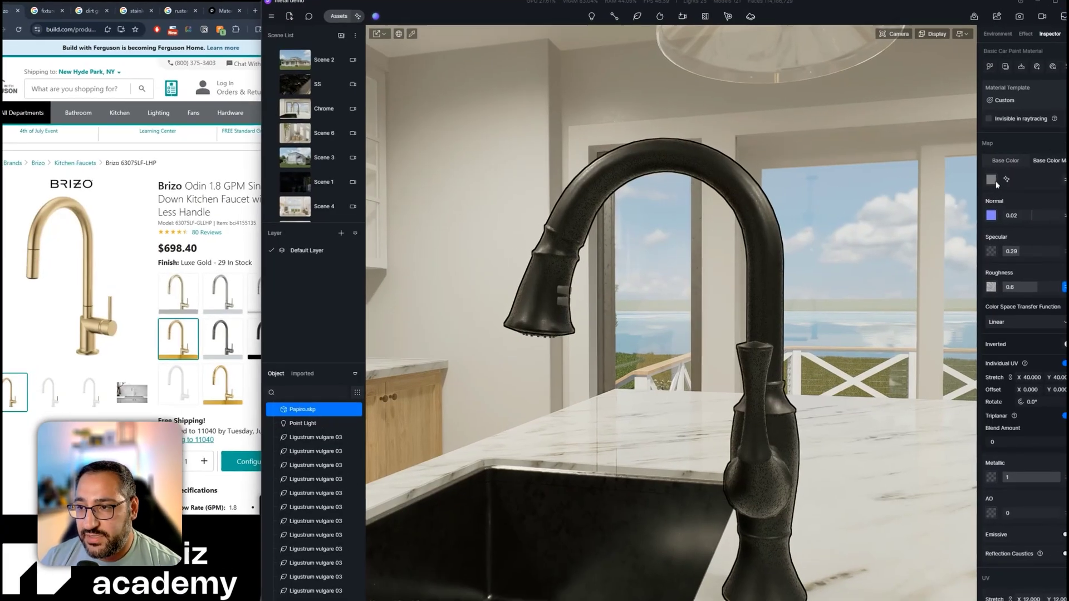
Step: Sample a light grey base color from the Brilliance Polished Nickel thumbnail on the product page and set the faucet's roughness to 0.25
left_click(989, 162)
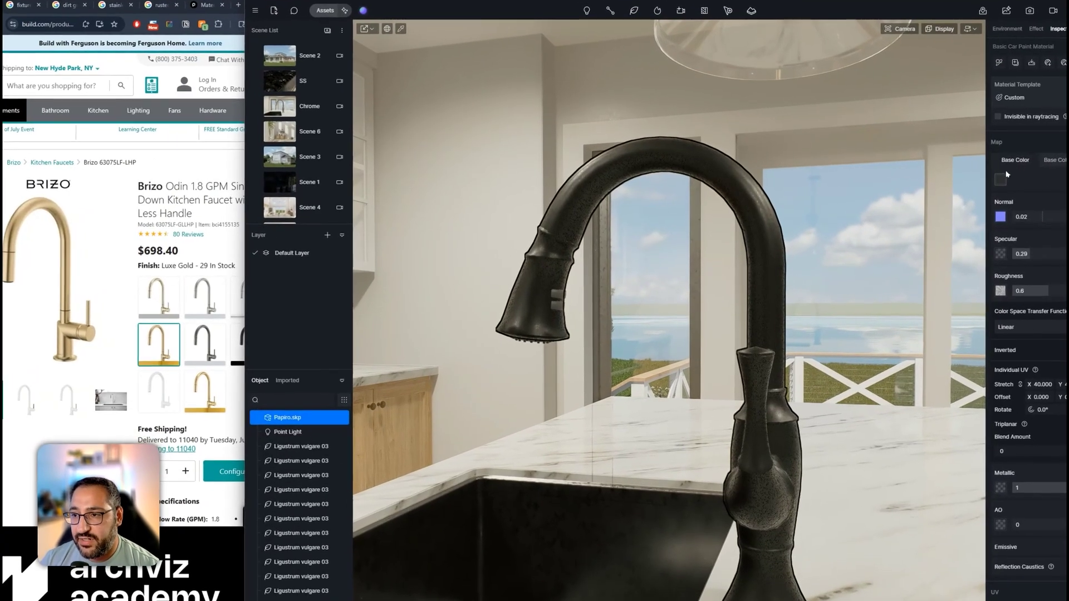
left_click(978, 179)
left_click(978, 197)
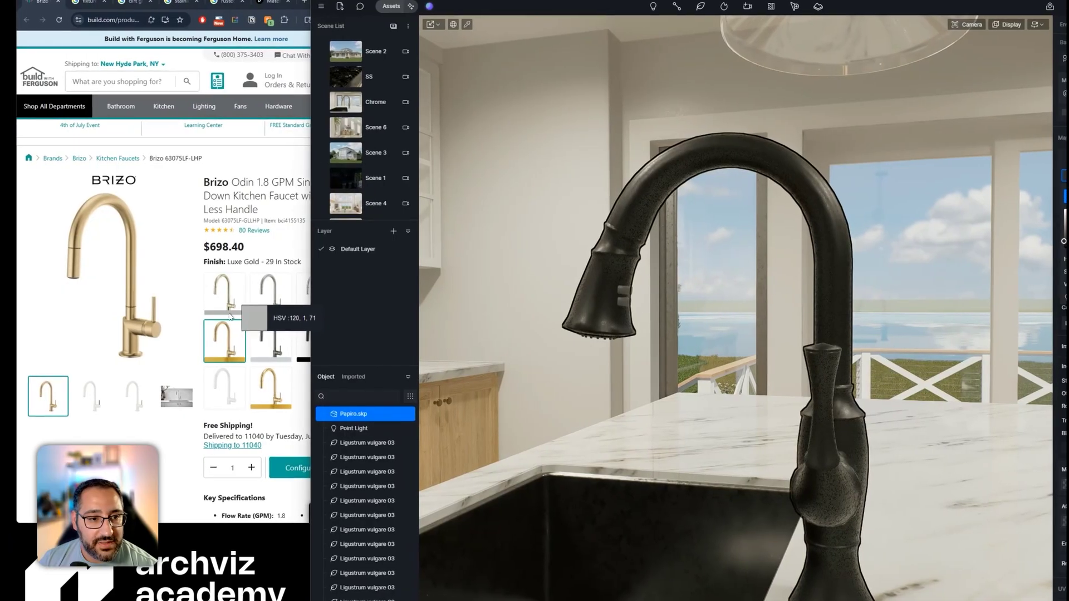
left_click(171, 308)
left_click(213, 331)
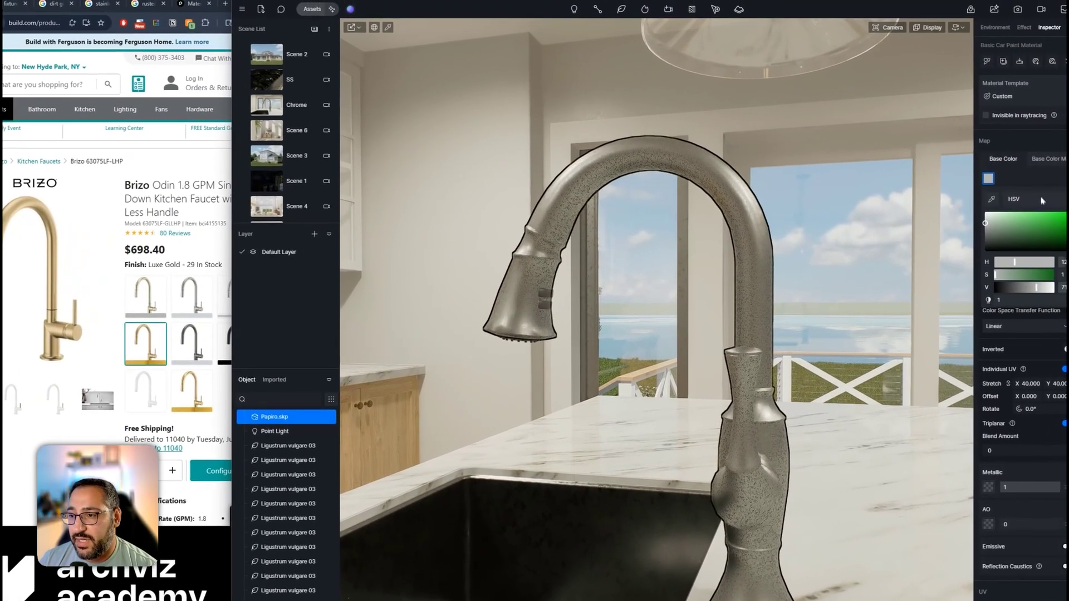
left_click(1017, 169)
left_click_drag(1054, 290, 1046, 290)
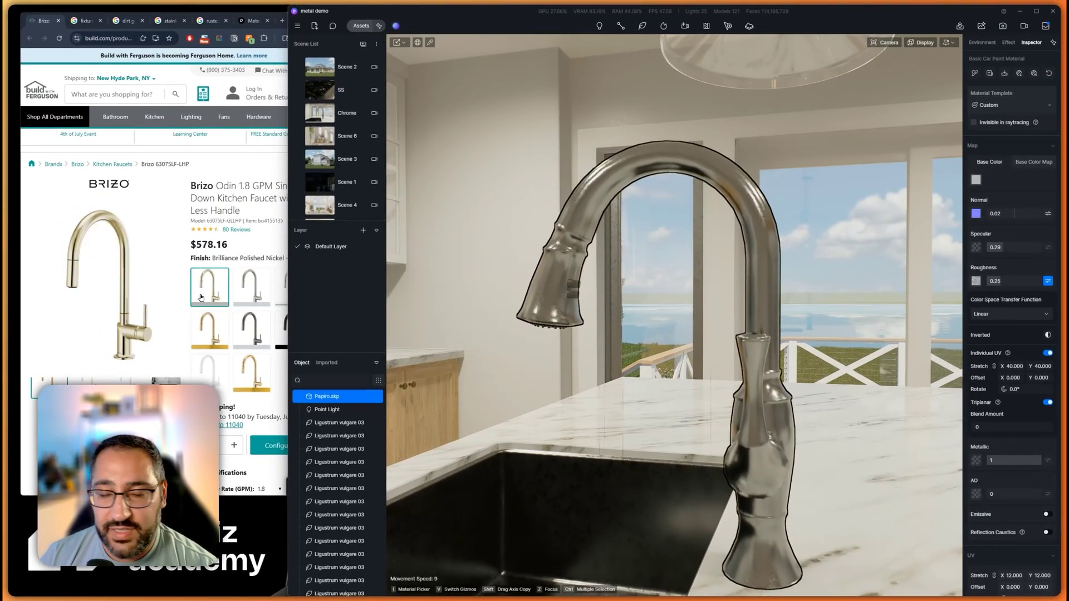
Step: Save the faucet's nickel material to the local library and display the local materials in the asset library
scroll(655, 202, "down", 5)
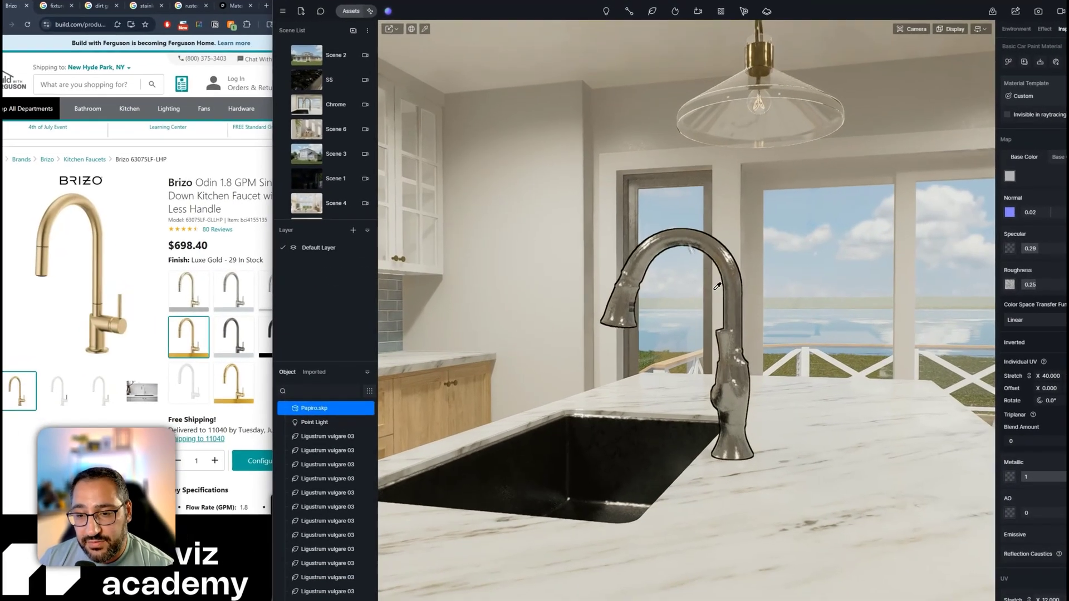
right_click_drag(669, 314, 831, 296)
scroll(739, 313, "up", 3)
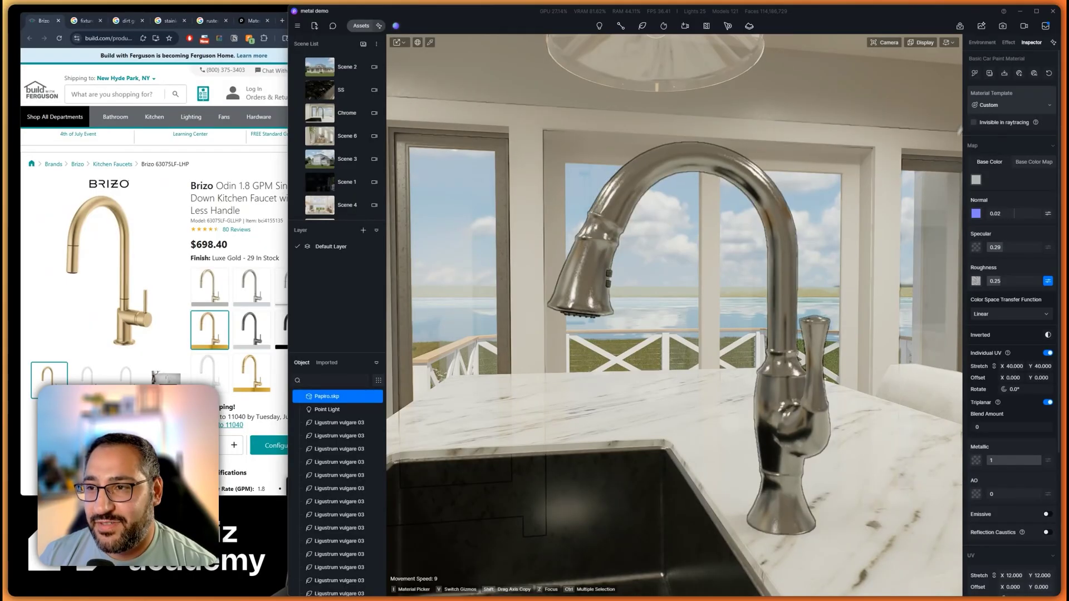
left_click(990, 74)
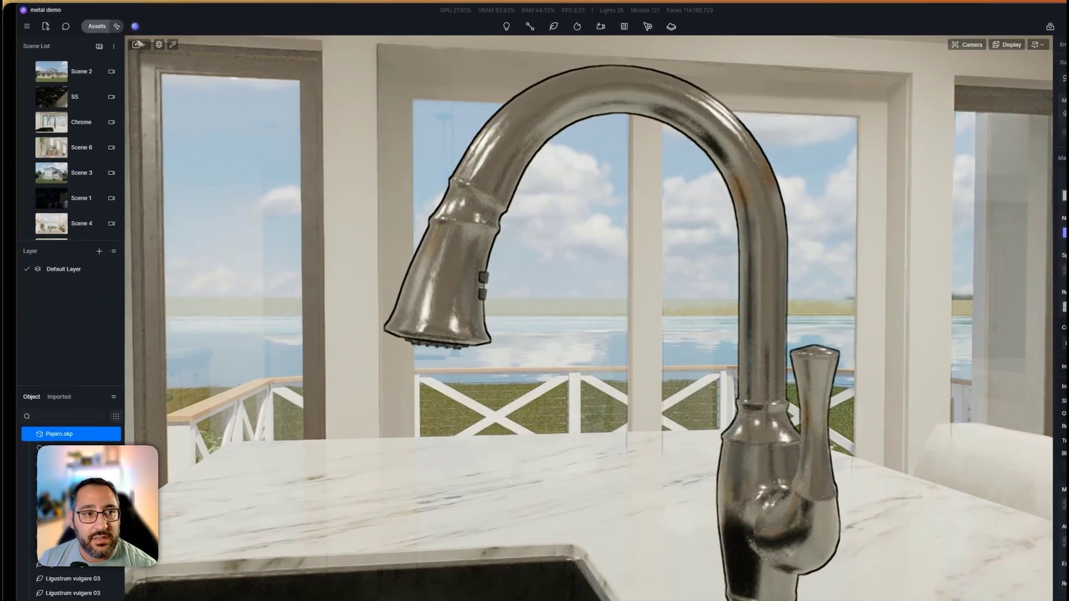
left_click(98, 27)
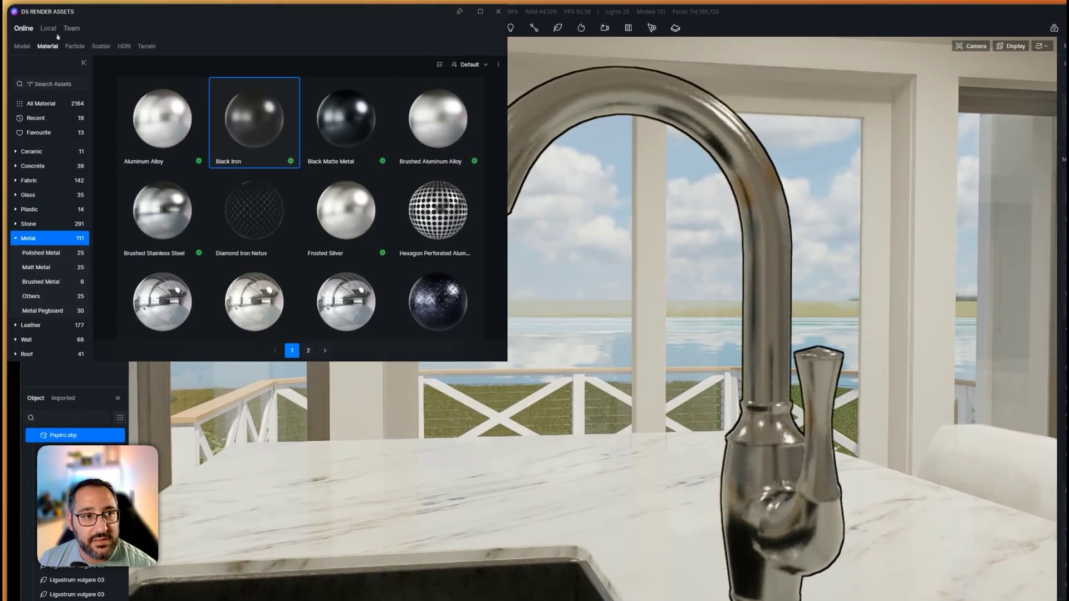
left_click(186, 138)
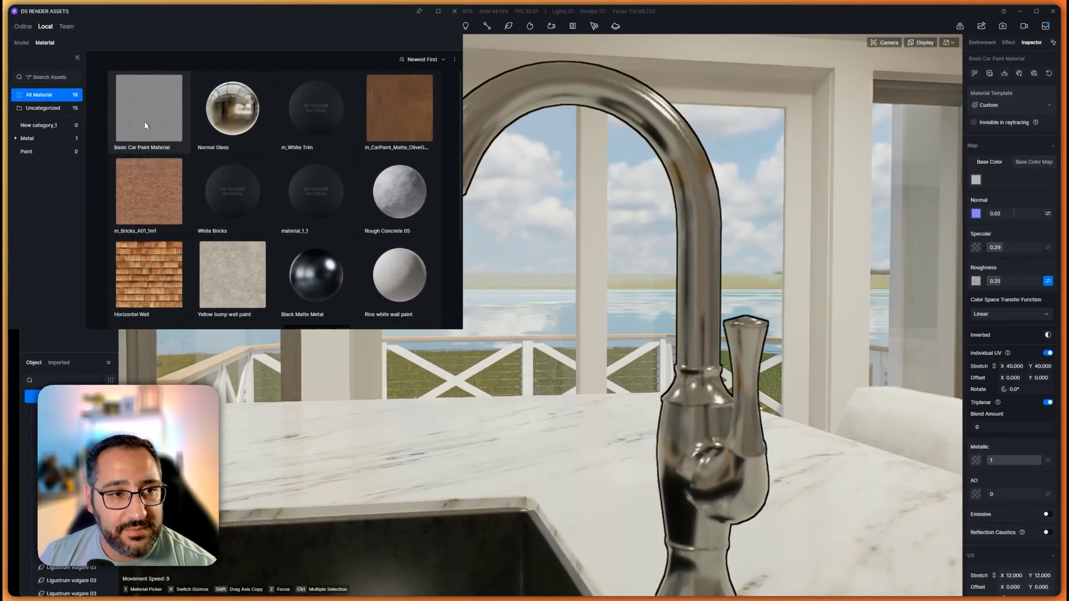
Step: Apply the saved Basic Car Paint Material from the local library to the faucet
left_click_drag(145, 125, 687, 444)
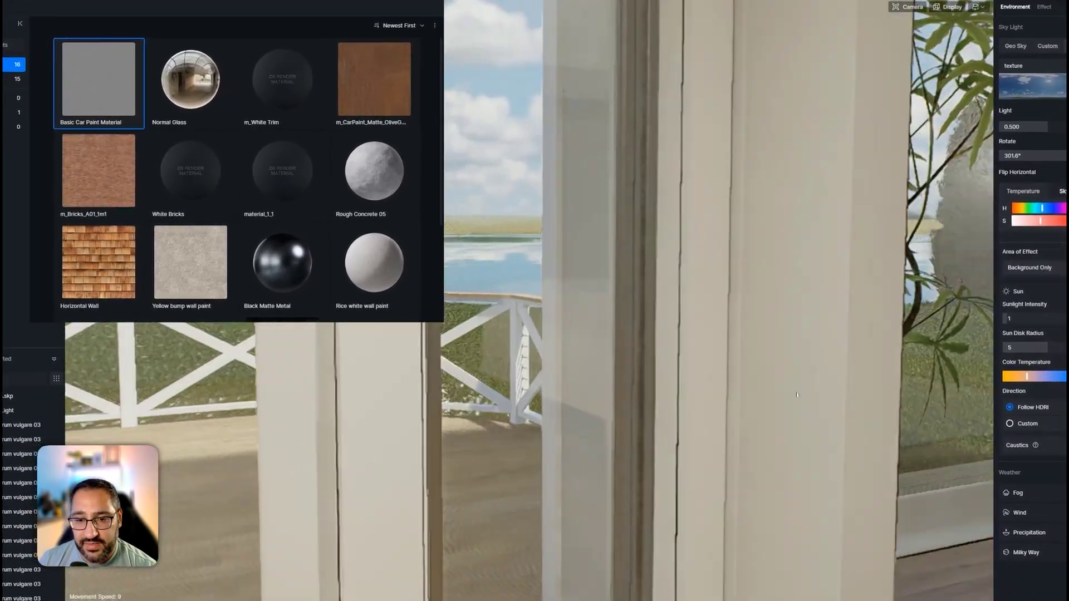
left_click_drag(640, 384, 670, 400)
right_click_drag(670, 400, 670, 467)
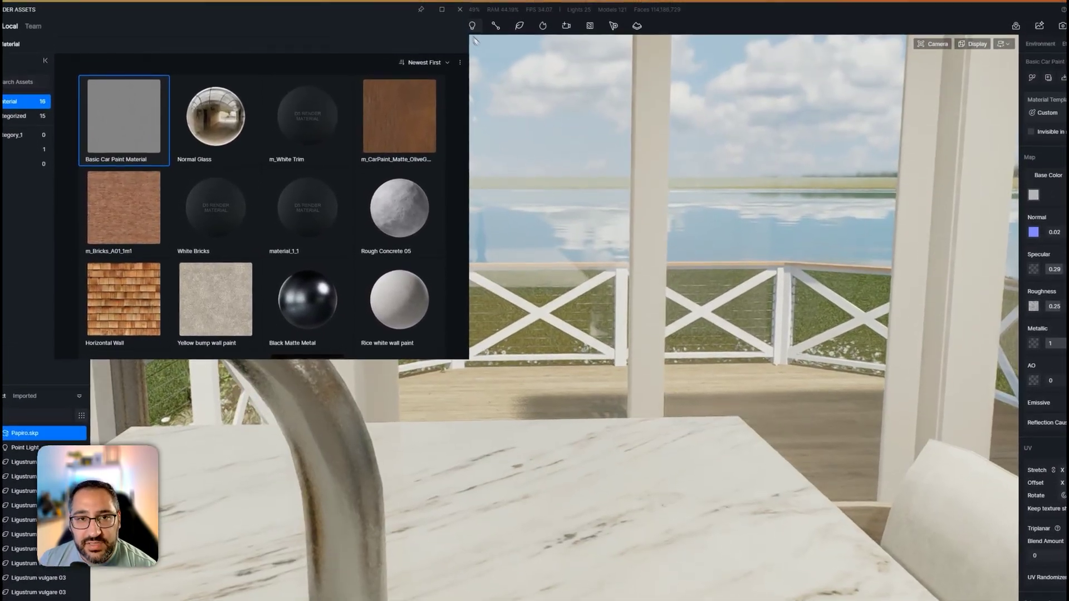
Step: Close the asset library, deselect the faucet, and view it from an angle facing the range and tiled backsplash
scroll(541, 166, "down", 3)
right_click_drag(579, 192, 602, 189)
scroll(597, 205, "up", 2)
key("Escape")
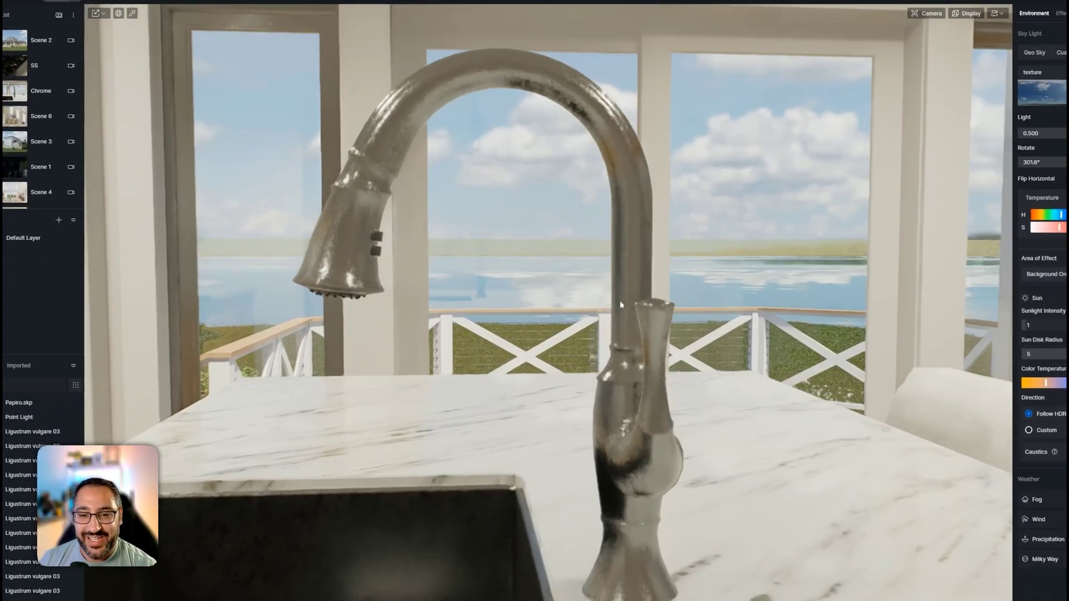
right_click_drag(623, 304, 490, 288)
key("d")
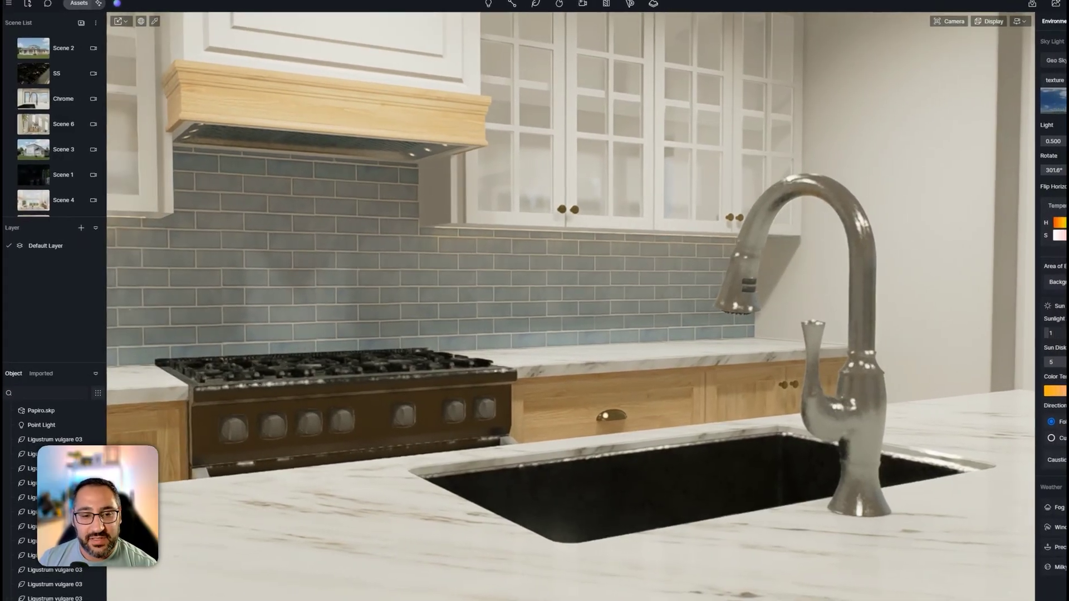